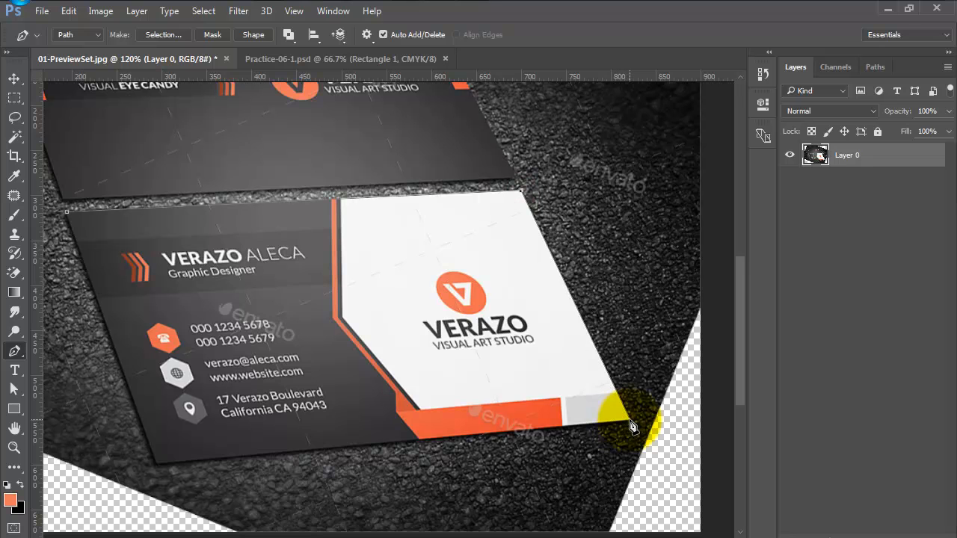
- Finish and close the Pen path around the lower business card, then load the path as a selection
left_click(158, 464)
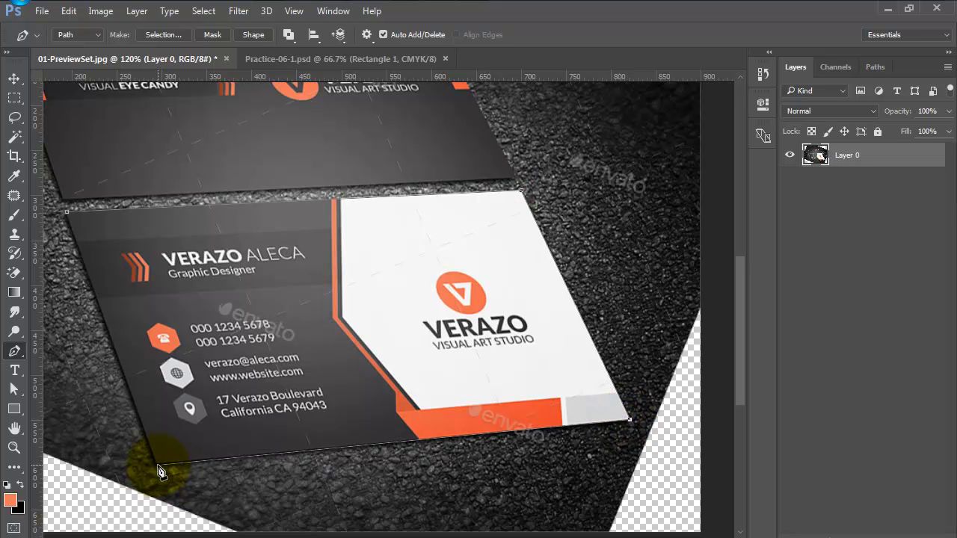
left_click(65, 214)
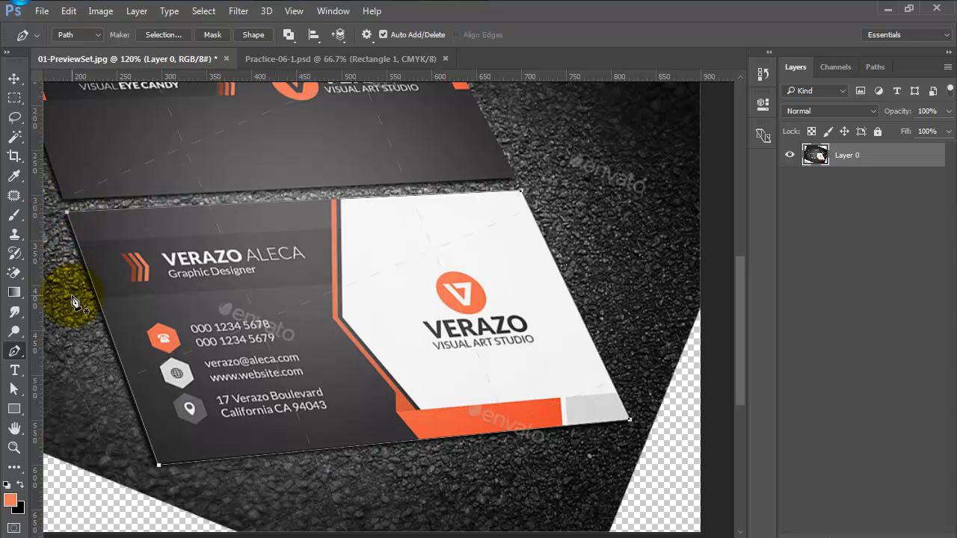
key("ctrl+Return")
key("ctrl+0")
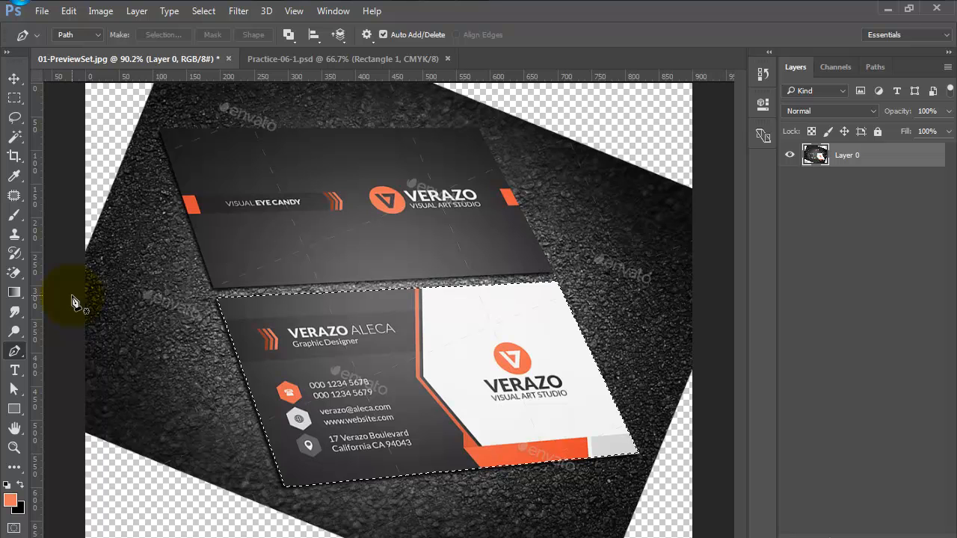
left_click(292, 39)
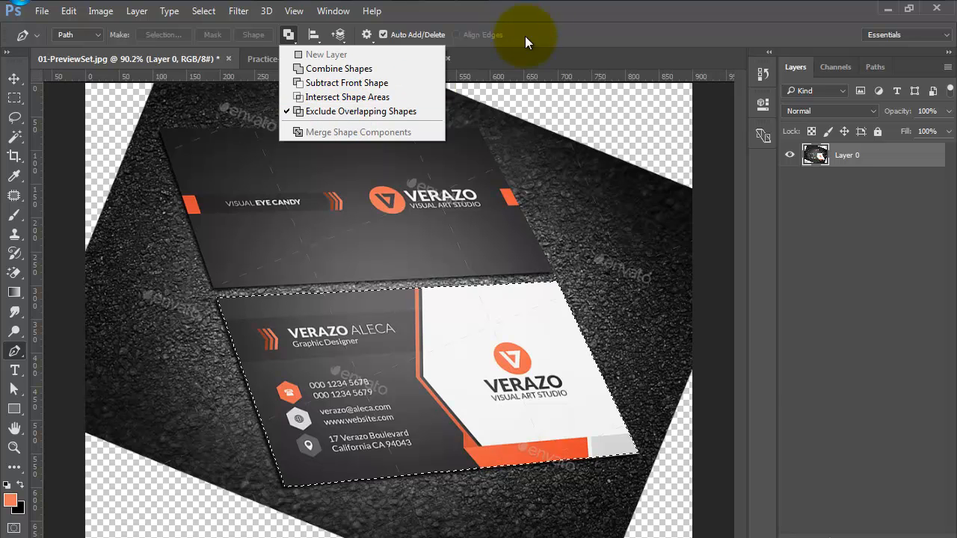
left_click(543, 15)
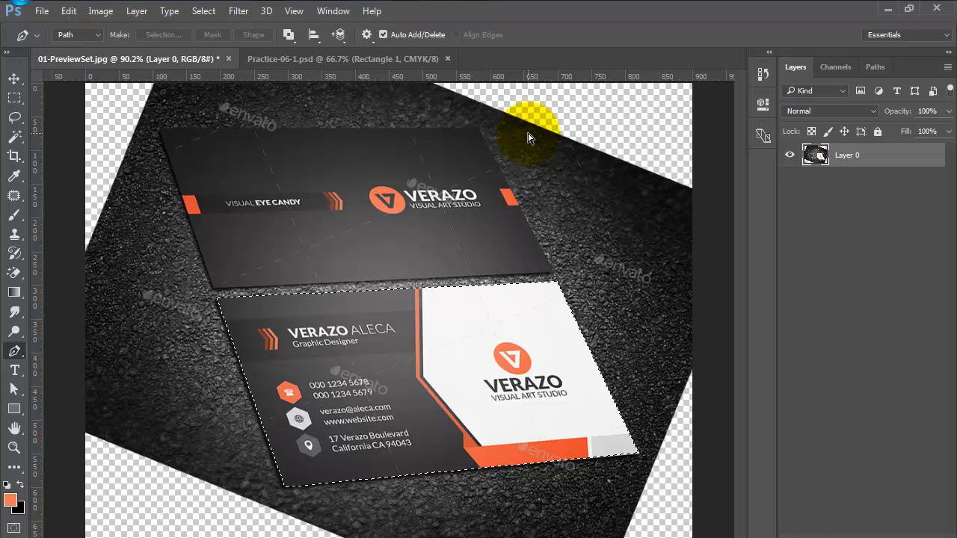
- Copy the selected card into Practice-06-1.psd and convert its layer to a smart object
left_click(386, 60)
key("ctrl+v")
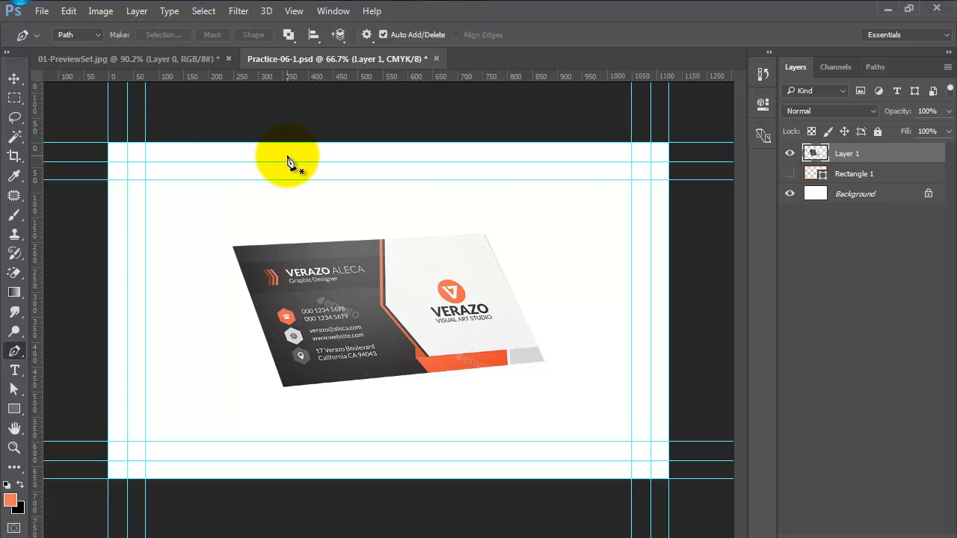
right_click(894, 158)
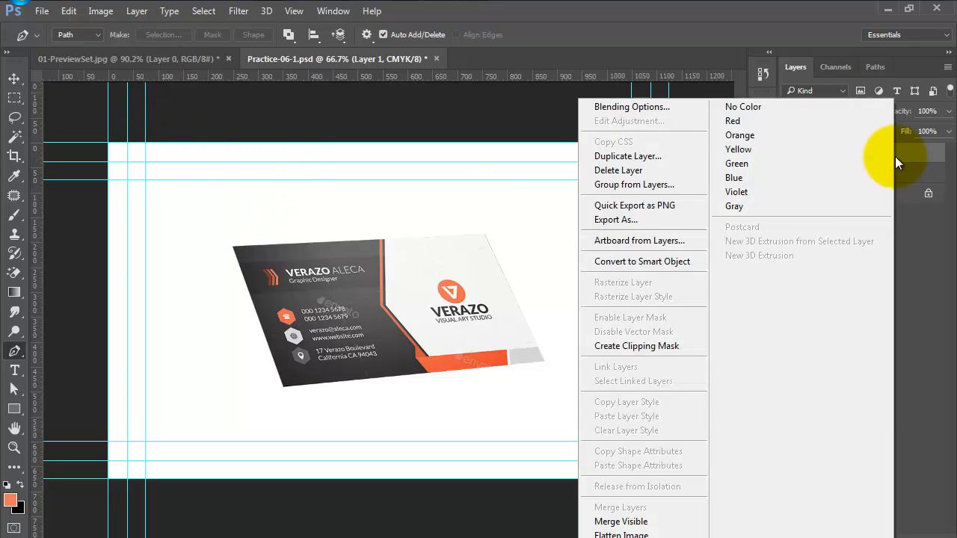
left_click(677, 261)
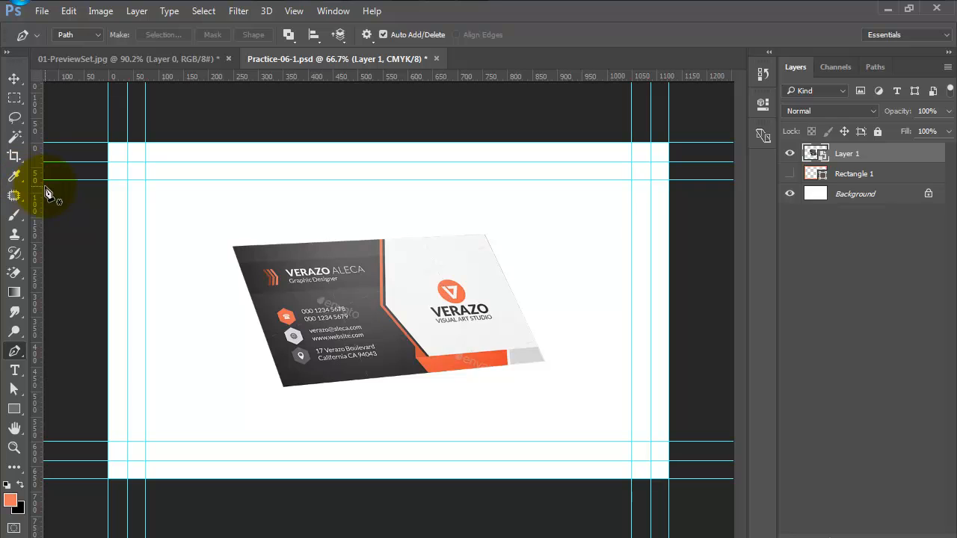
- Scale the pasted card proportionally about its centre to about 171% with Free Transform
left_click(16, 78)
left_click(436, 309)
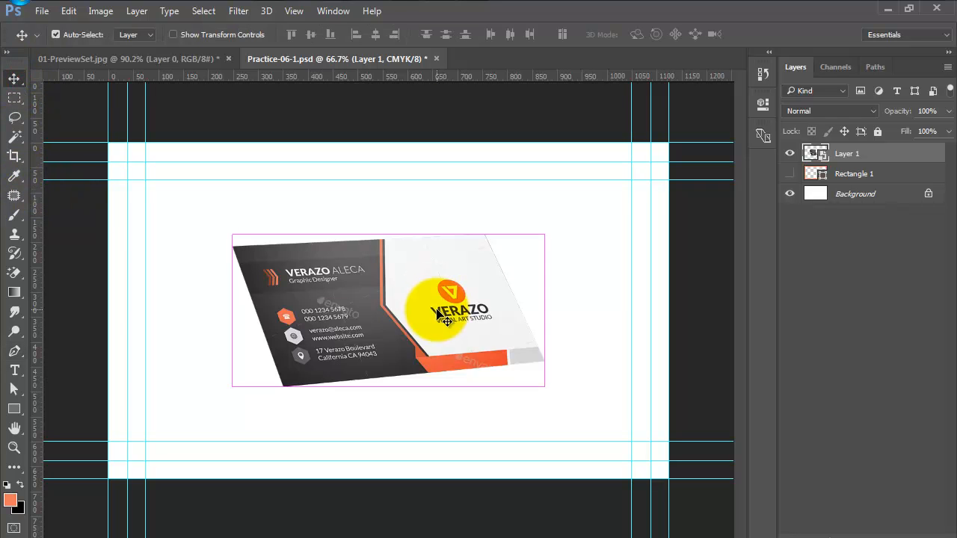
key("ctrl+t")
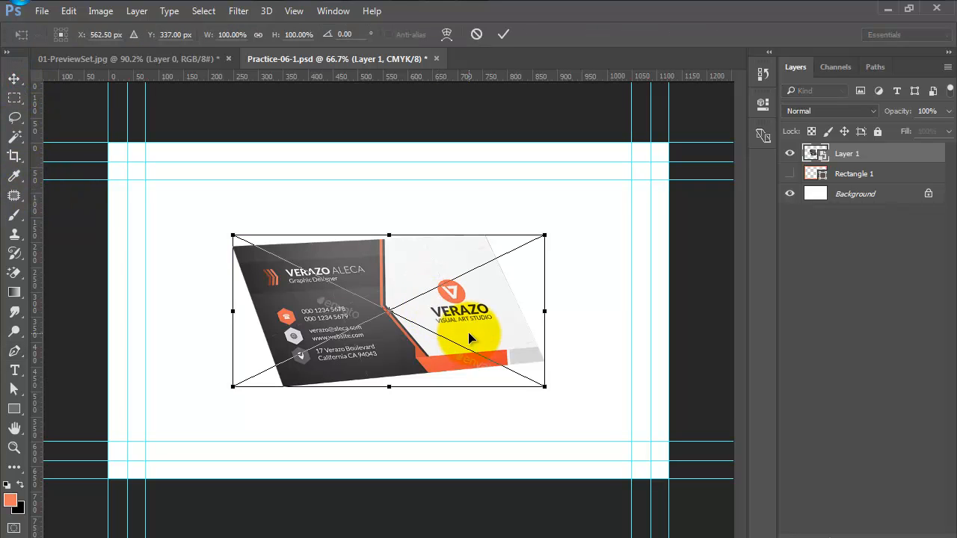
scroll(455, 327, "down", 1)
scroll(529, 397, "down", 1)
left_click_drag(517, 372, 609, 427)
- Distort the card by its four corners to straighten the slanted perspective into a roughly upright rectangle within the document
right_click(576, 370)
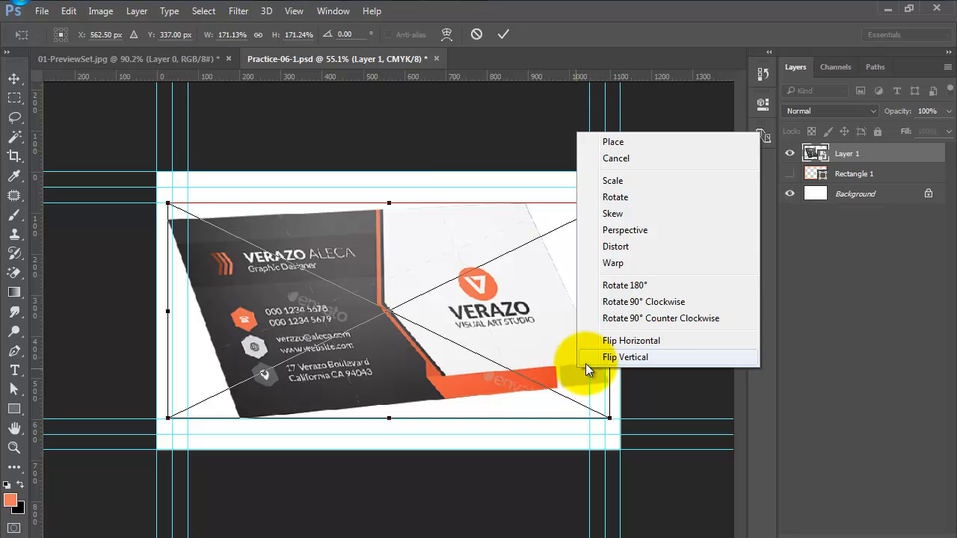
left_click(627, 249)
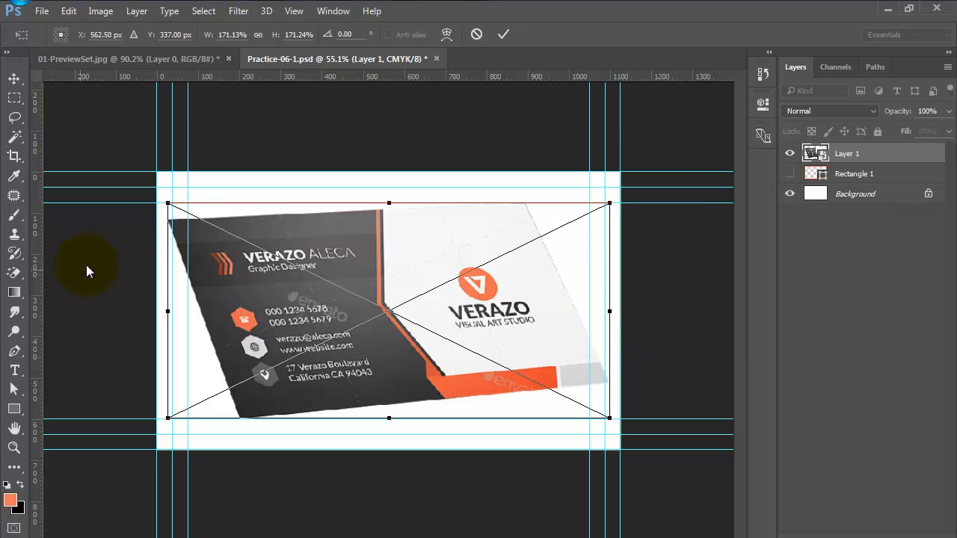
left_click_drag(168, 204, 171, 169)
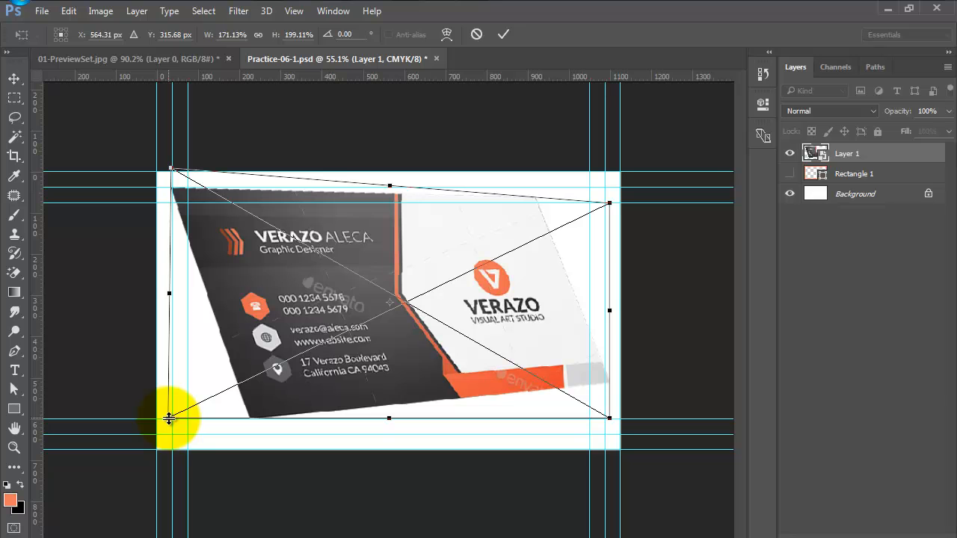
left_click_drag(168, 417, 65, 437)
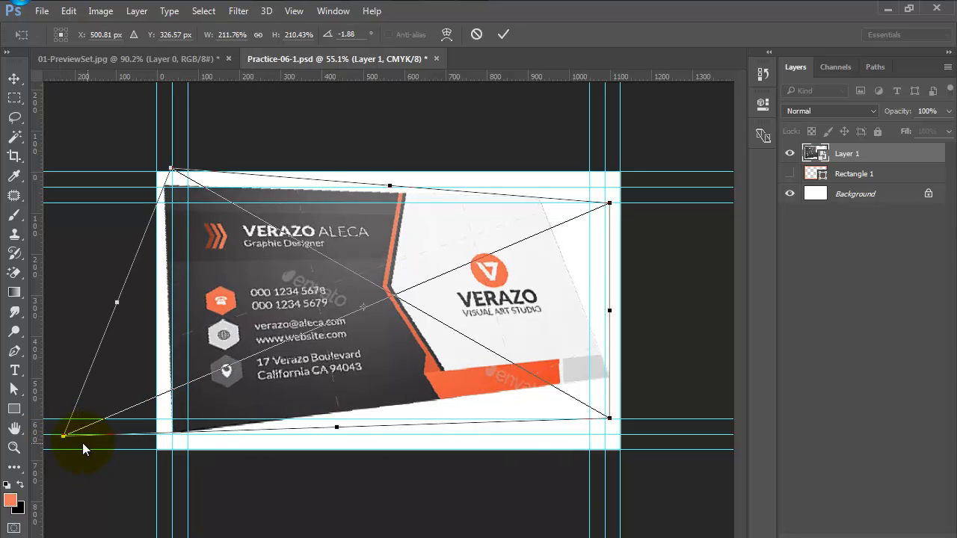
left_click_drag(611, 421, 610, 493)
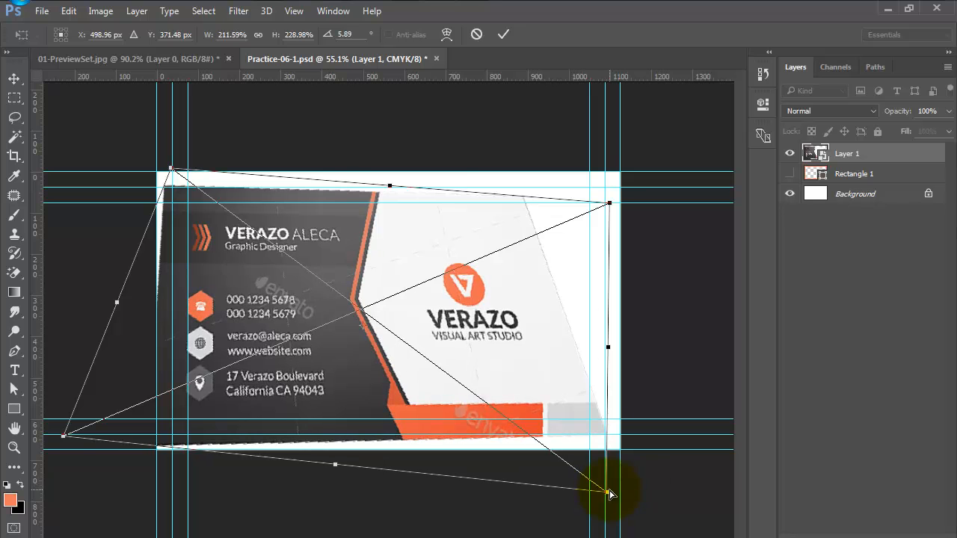
left_click_drag(610, 204, 718, 193)
left_click_drag(606, 493, 584, 483)
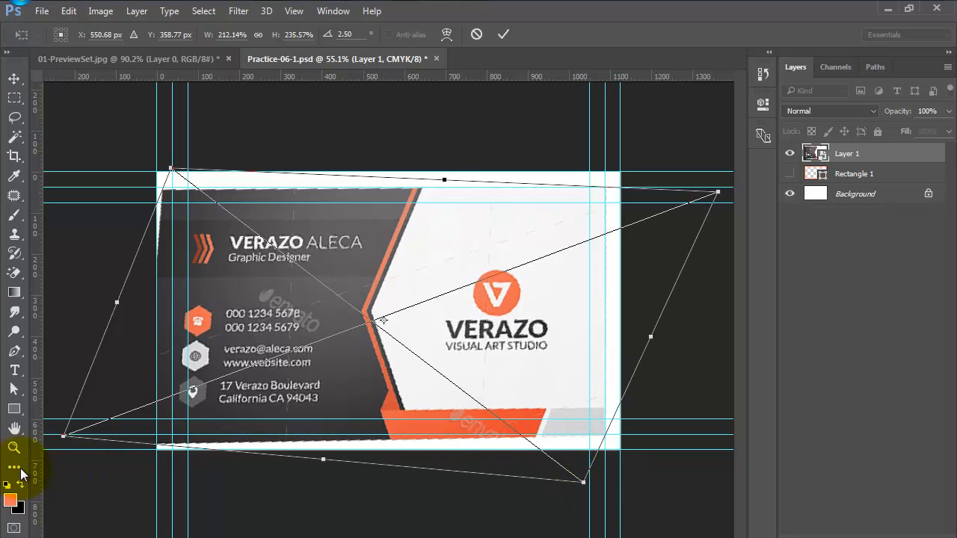
- Adjust the lower-left, lower-right and upper-left distort corners so the card's edges line up with the middle guides
left_click_drag(65, 435, 105, 428)
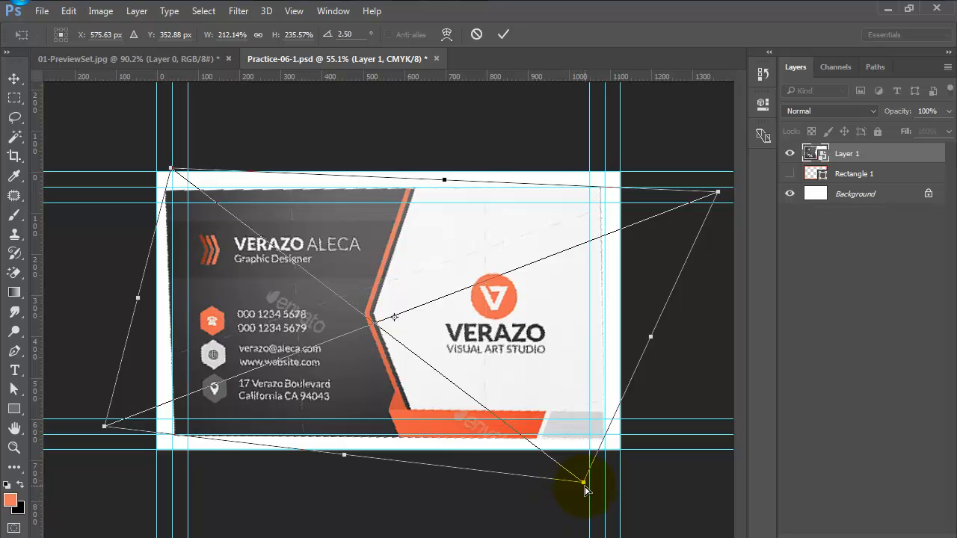
left_click_drag(584, 485, 584, 476)
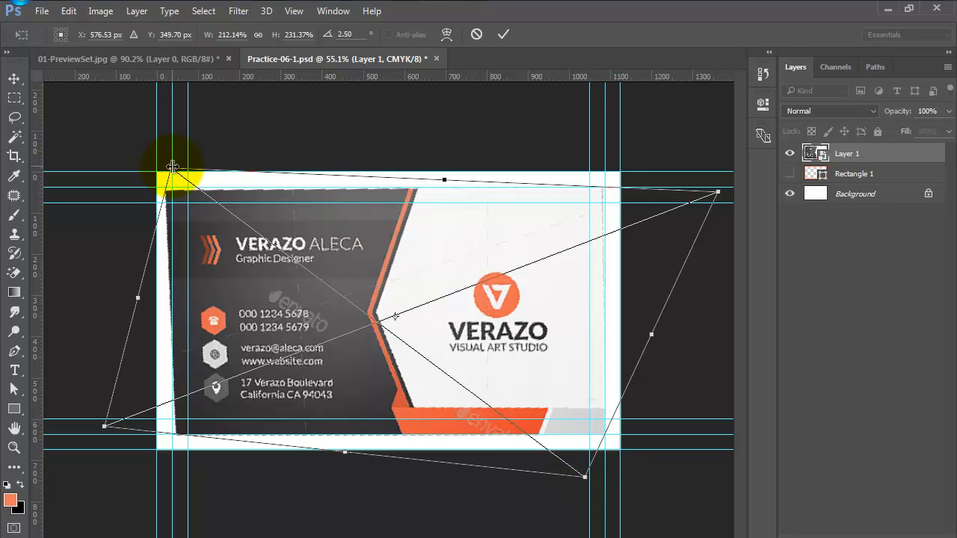
left_click_drag(172, 169, 178, 167)
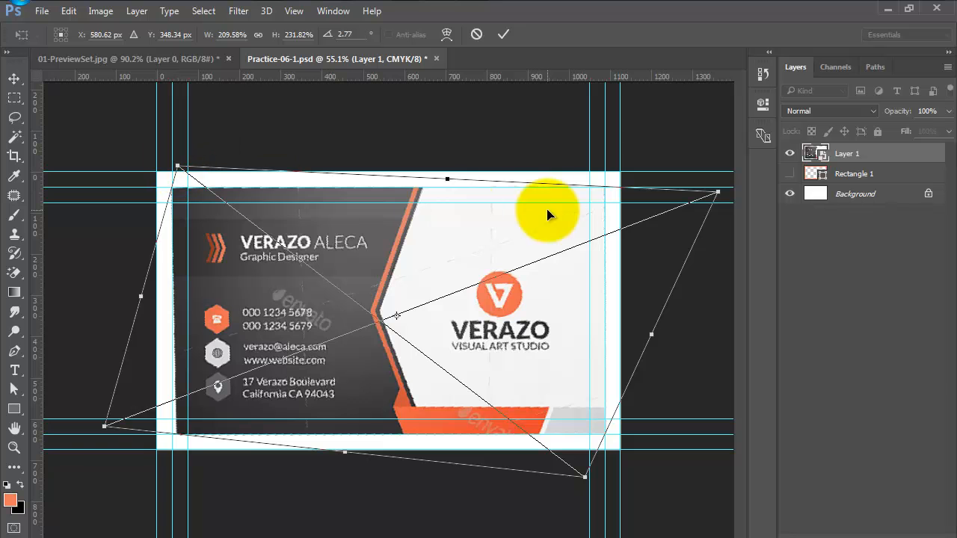
- Nudge the lower-left distort corner to align the card's left edge with the middle guide, and apply the transform
scroll(634, 205, "up", 4)
scroll(654, 199, "up", 2)
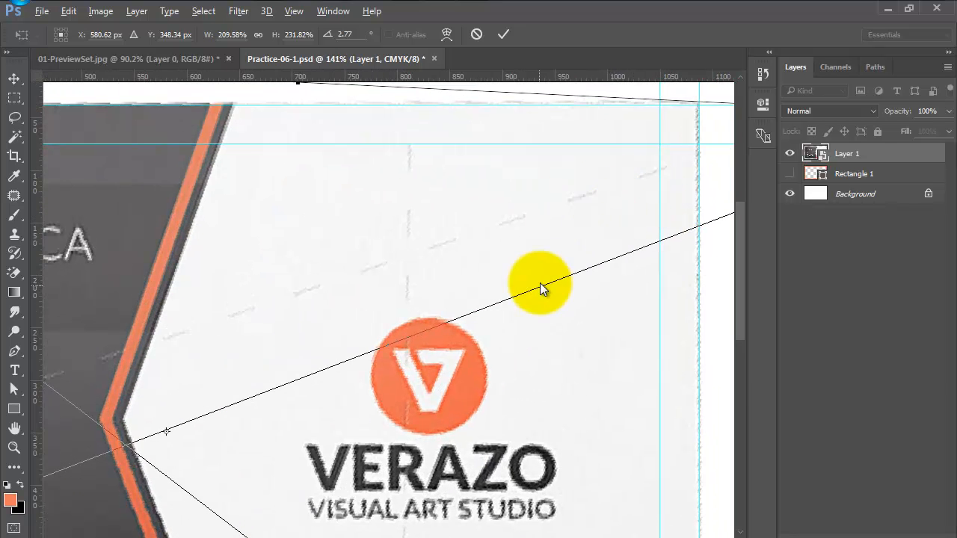
key("alt+space")
key("r")
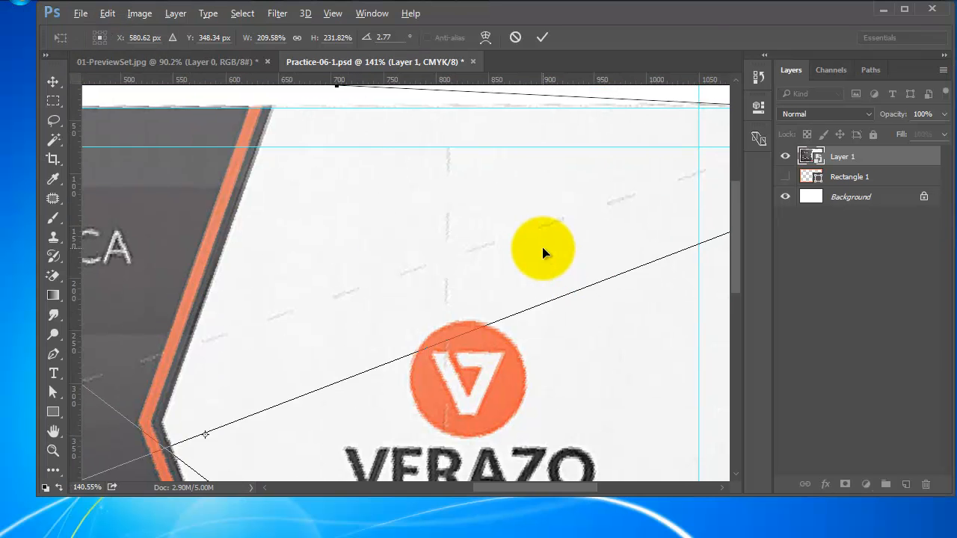
left_click(909, 12)
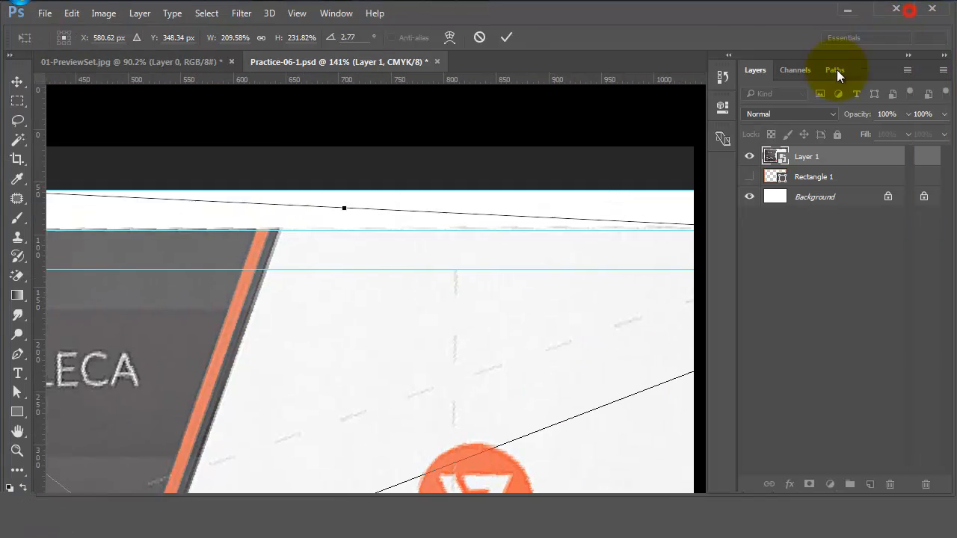
scroll(617, 186, "down", 3)
scroll(621, 183, "down", 2)
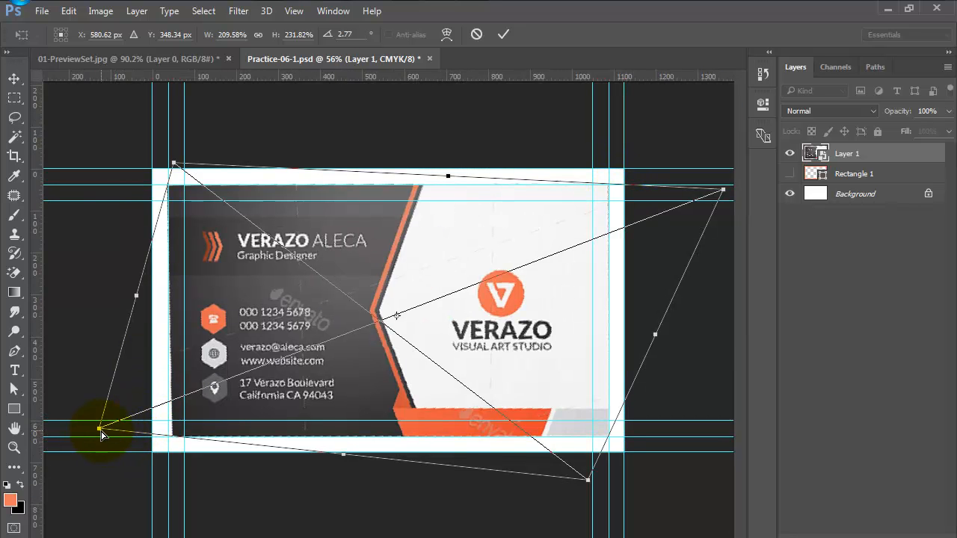
left_click_drag(99, 430, 95, 427)
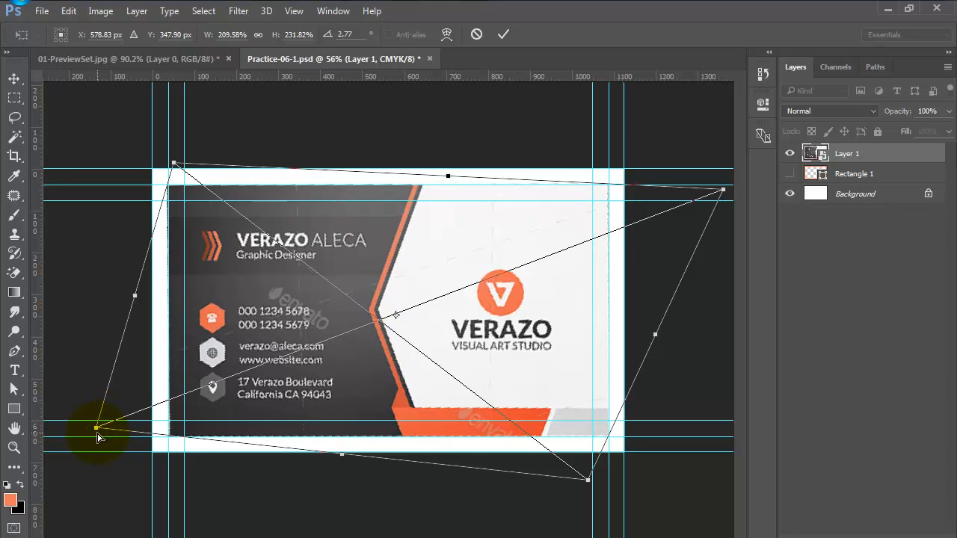
key("Escape")
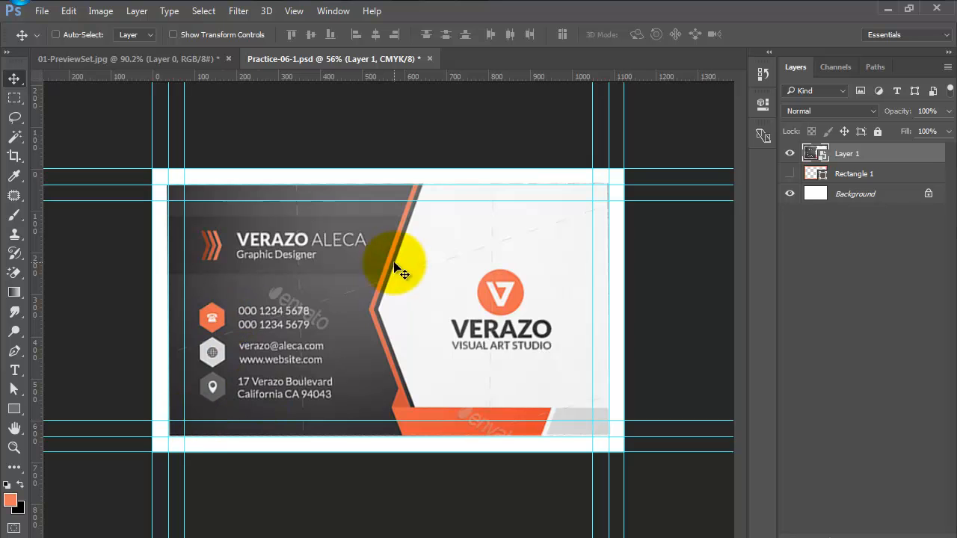
- Draw a 615 × 126 px orange rectangle over the card's name band from the document's left edge and set its opacity to 40%
scroll(426, 234, "up", 3)
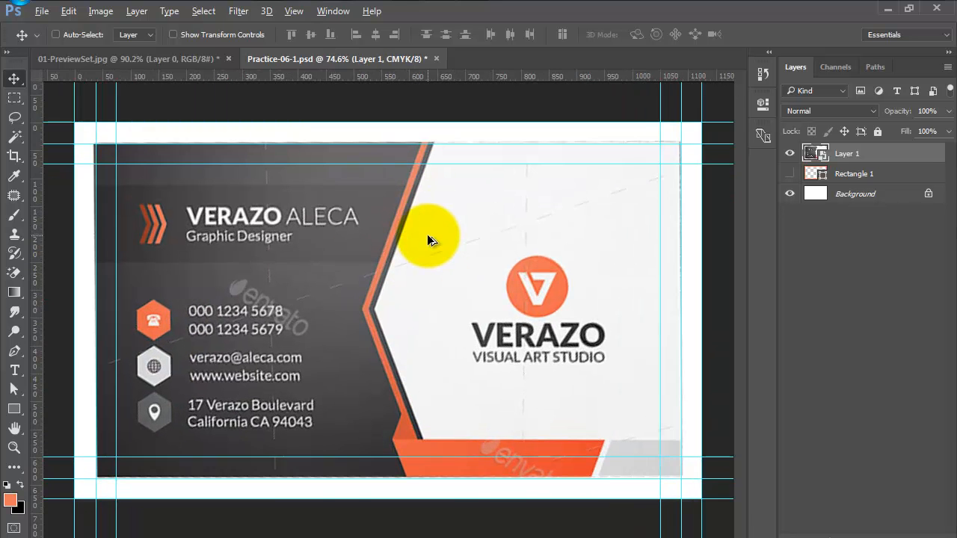
scroll(340, 255, "up", 2)
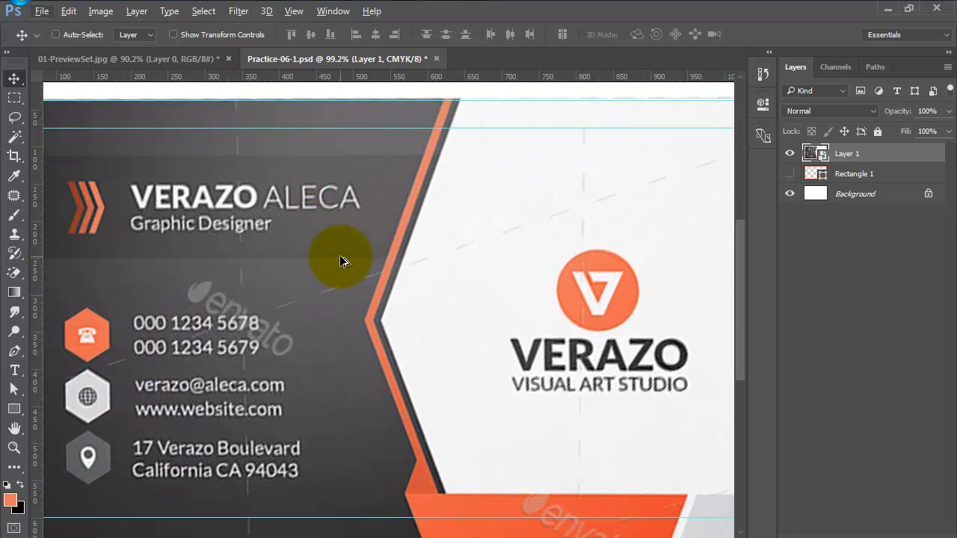
left_click_drag(345, 260, 399, 363)
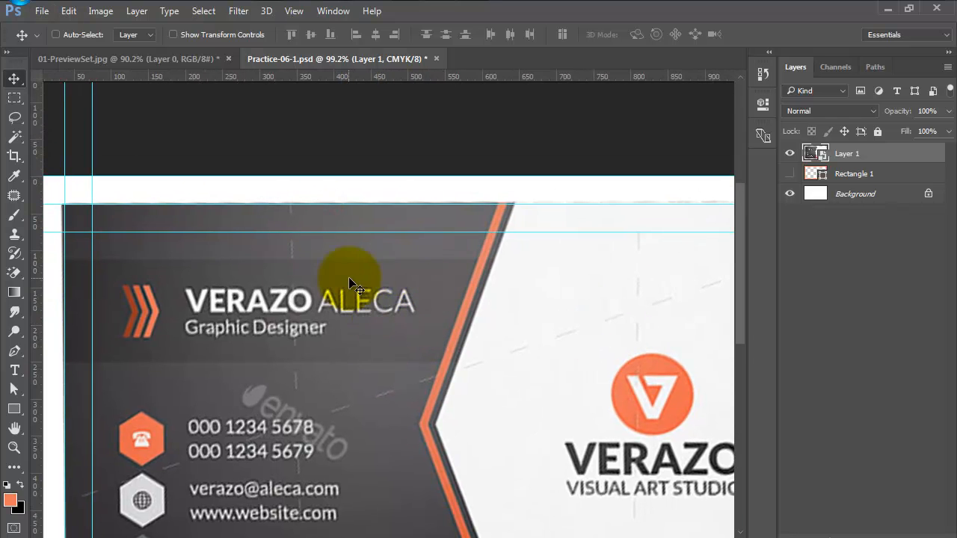
left_click(15, 409)
scroll(148, 314, "down", 1)
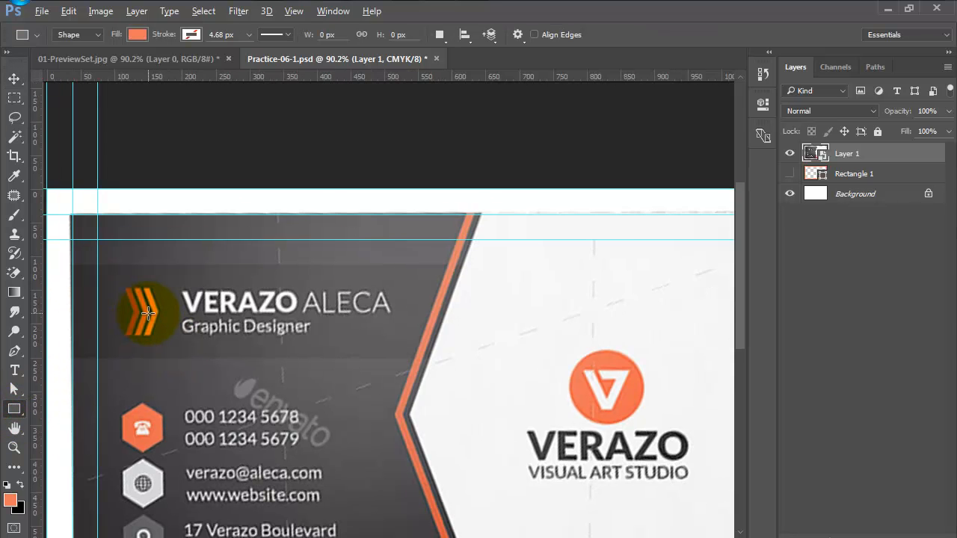
scroll(147, 313, "down", 2)
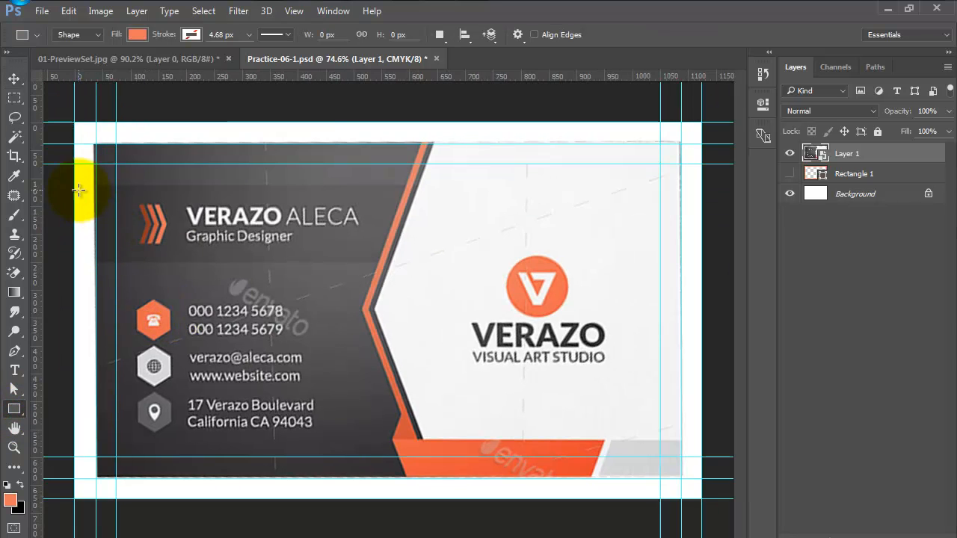
left_click_drag(75, 184, 418, 257)
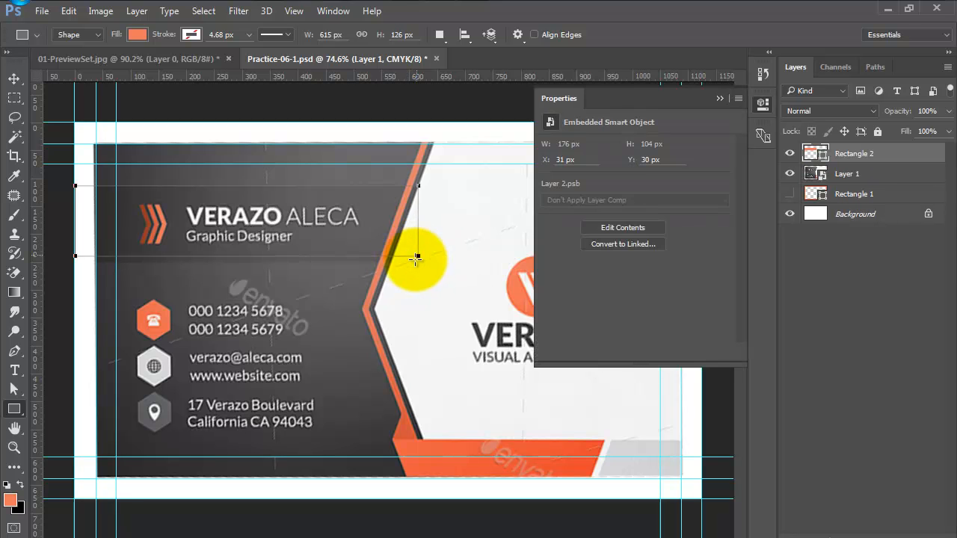
left_click(763, 103)
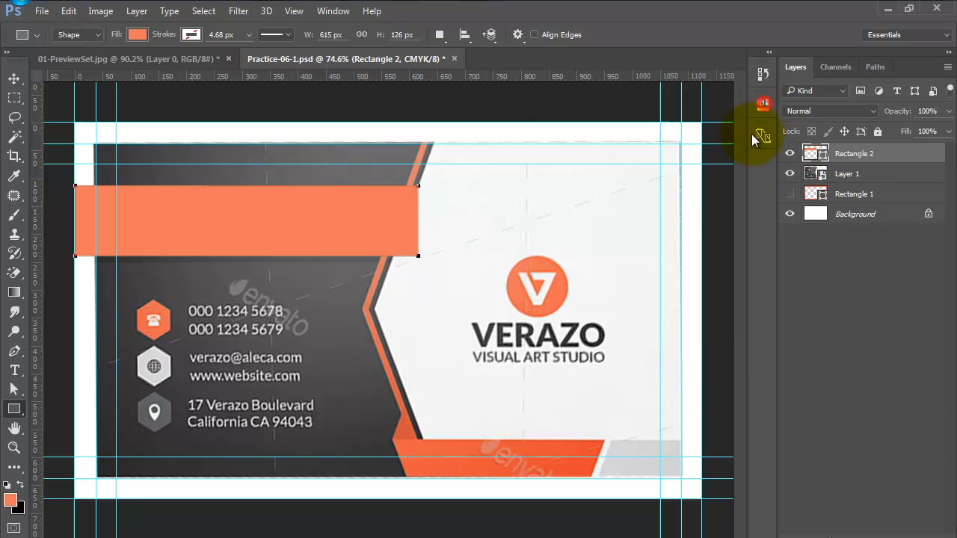
key("4")
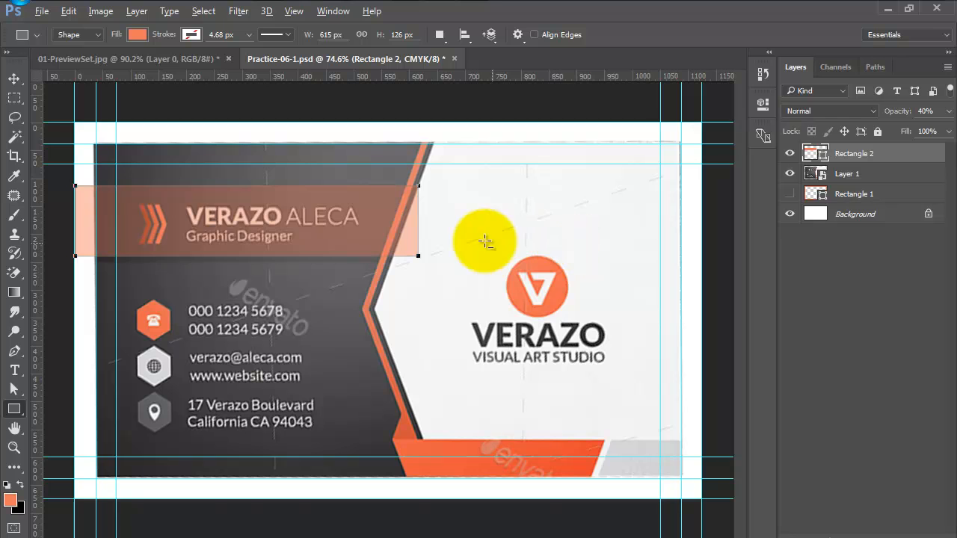
- Lower the bottom edge of the orange name-band rectangle to the band's lower edge, making the shape 136 px high
scroll(440, 220, "up", 4)
left_click_drag(381, 260, 571, 312)
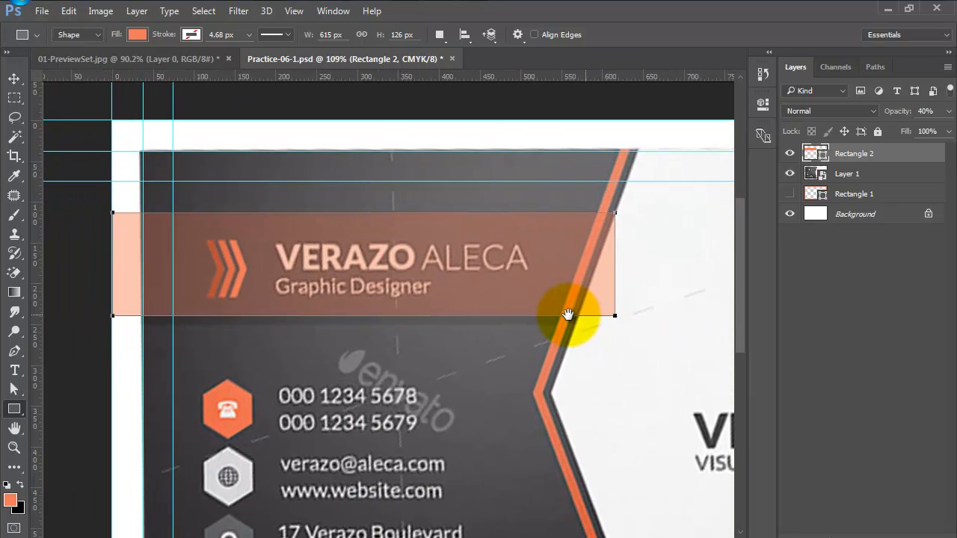
left_click(15, 389)
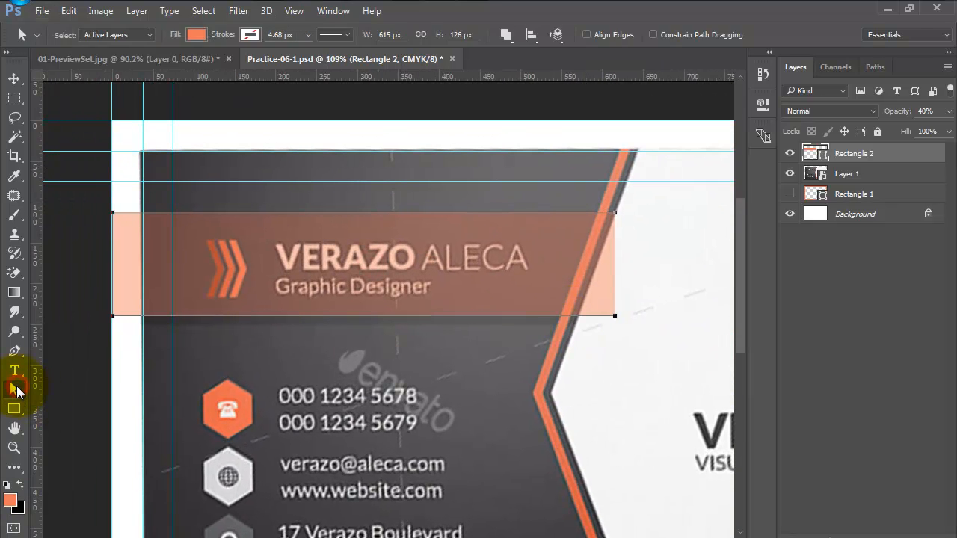
left_click(116, 319)
left_click(113, 316)
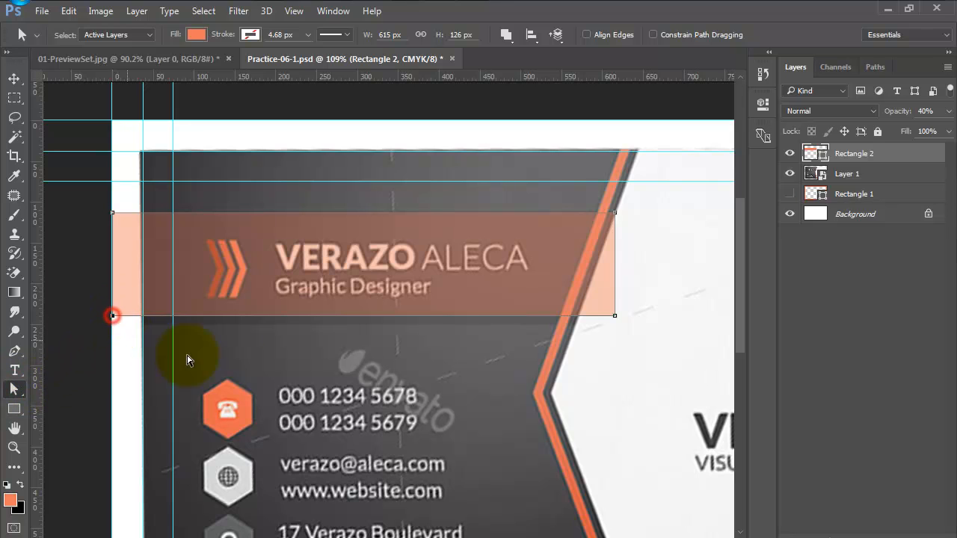
left_click(615, 316, "shift")
key("Down")
key("Down")
key("Down")
key("Down")
key("Down")
key("Down")
key("Down")
key("Down")
key("Down")
key("Down")
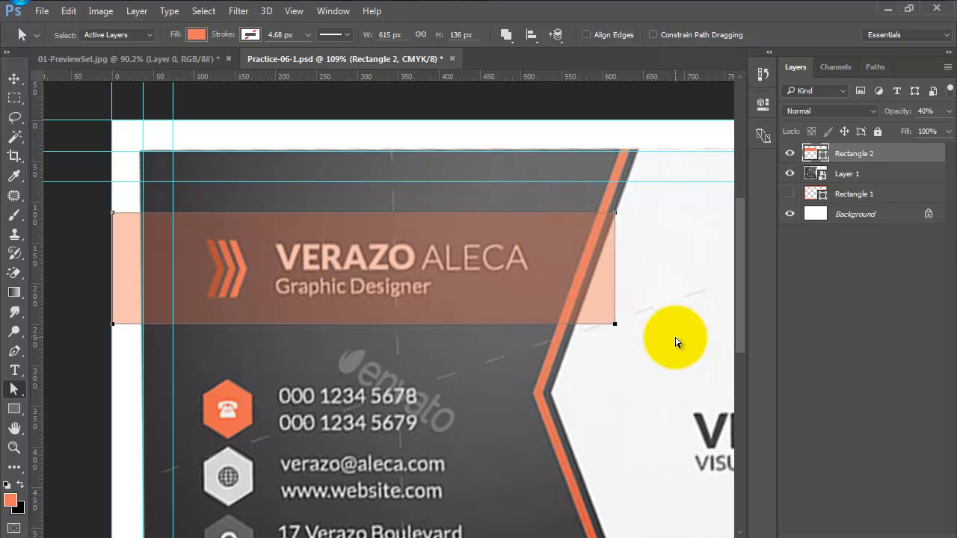
- Shift the rectangle's lower-right anchor point inward so its right side slants along the outer edge of the card's dark diagonal stripe
left_click(615, 325)
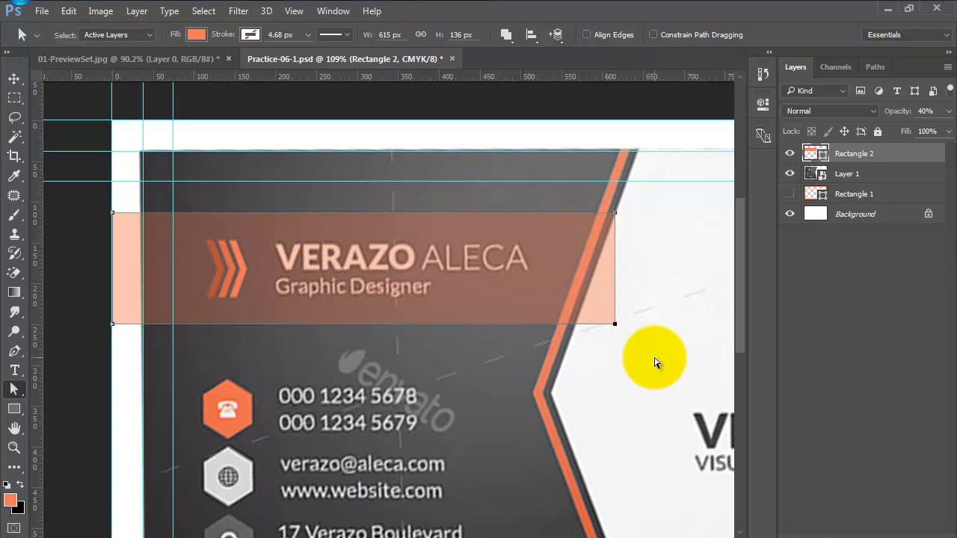
key("Left")
key("Left")
key("Left")
key("Left")
key("Left")
key("Left")
key("Left")
key("Left")
key("Left")
key("Left")
key("Left")
key("Left")
key("Left")
key("Left")
key("Left")
key("Left")
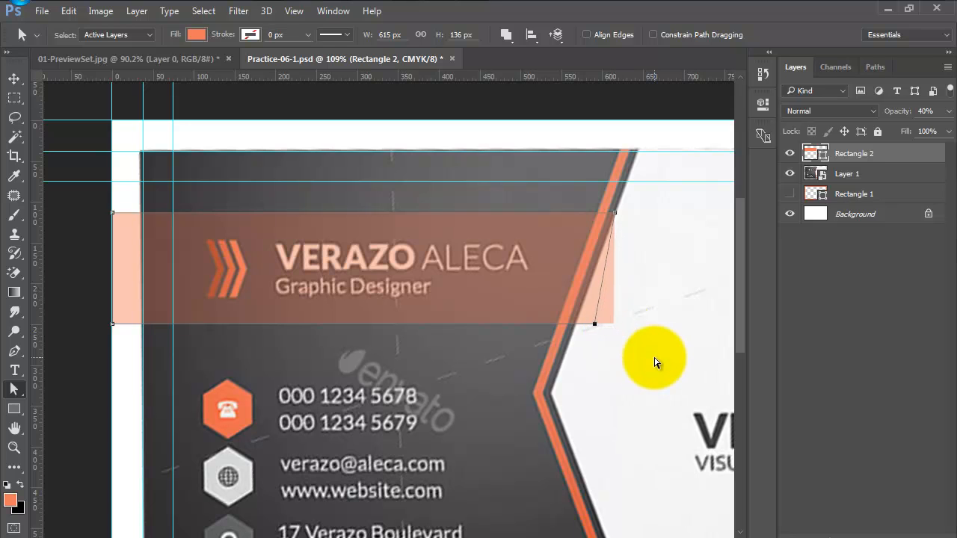
key("Left")
key("Left")
key("Left")
key("Left")
key("Left")
key("Left")
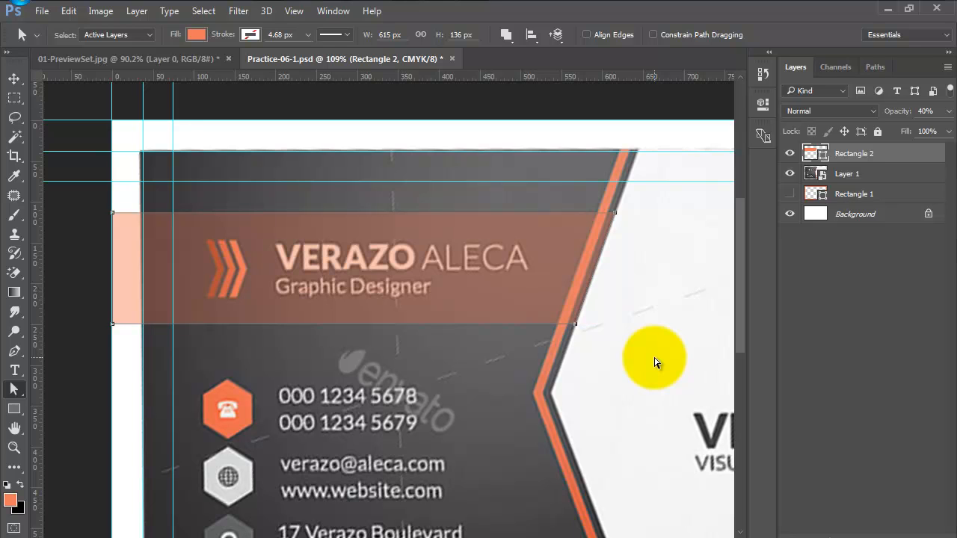
- Hide the name-band rectangle and draw an 11 × 70 px rectangle over the leftmost chevron's upper and lower ends at 40% opacity
scroll(625, 366, "down", 2)
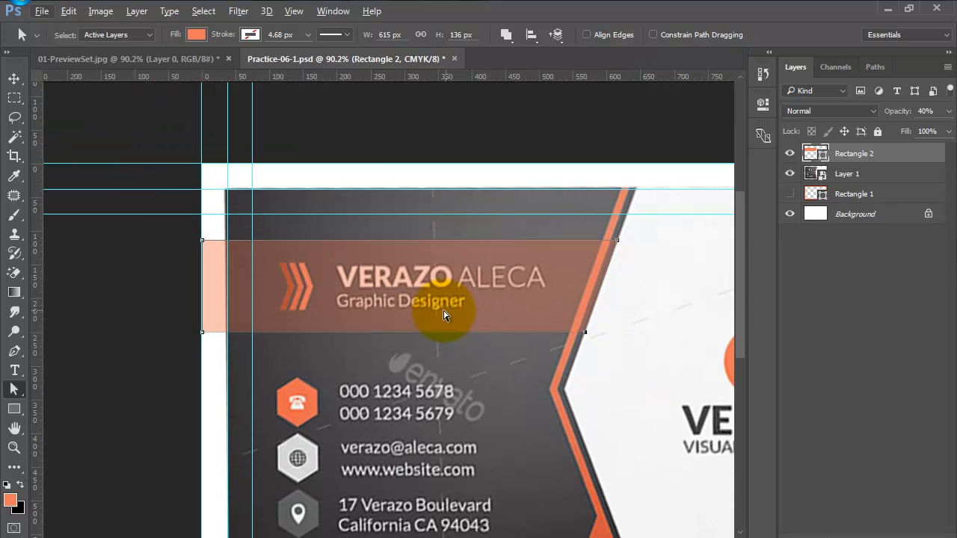
left_click(23, 77)
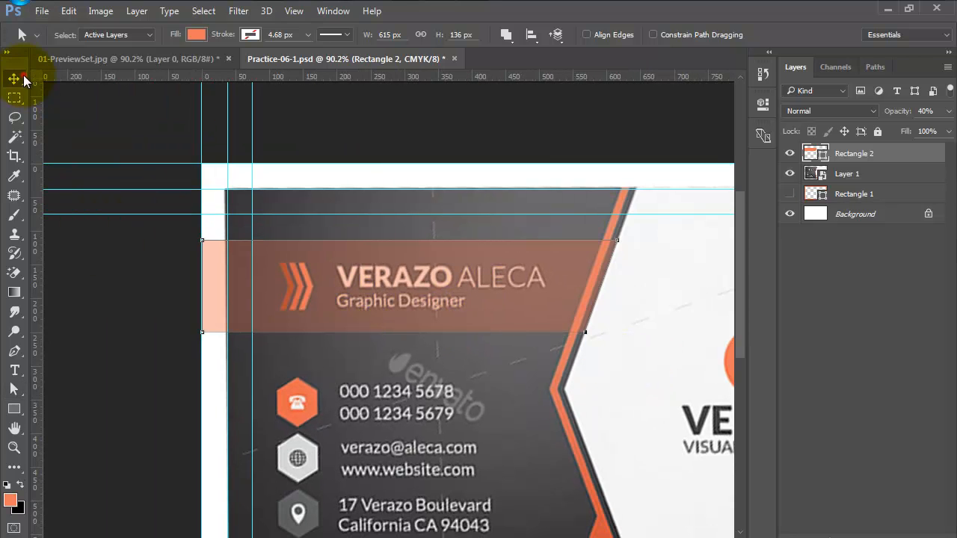
left_click(789, 153)
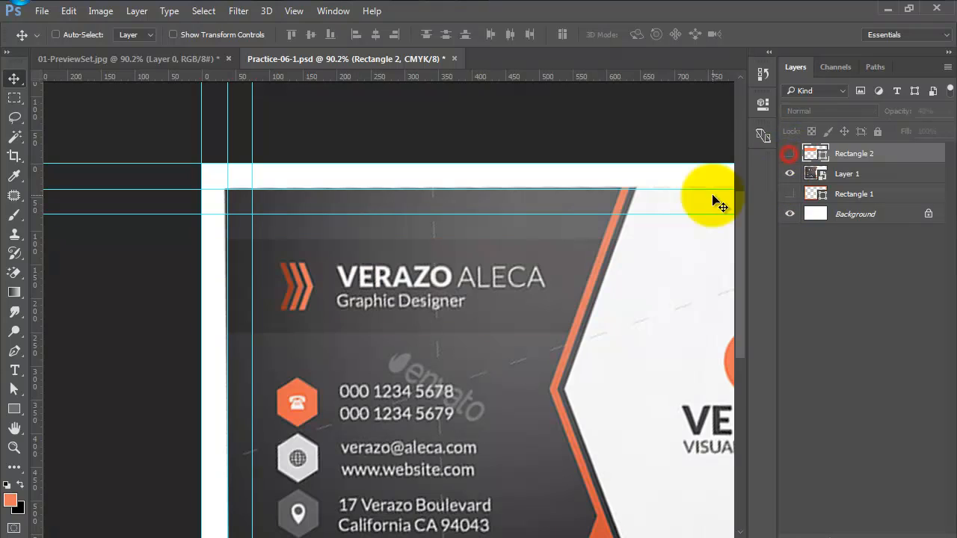
scroll(300, 254, "up", 4)
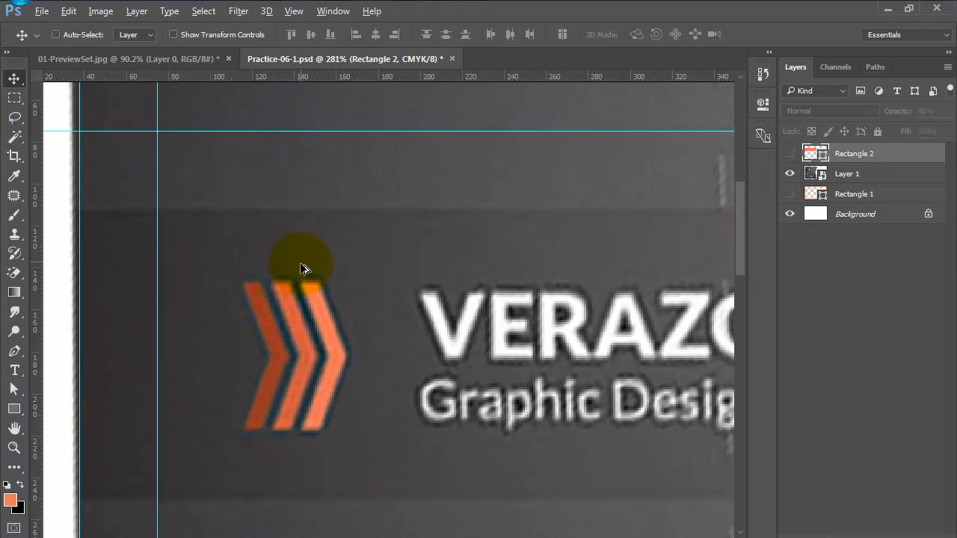
left_click(13, 409)
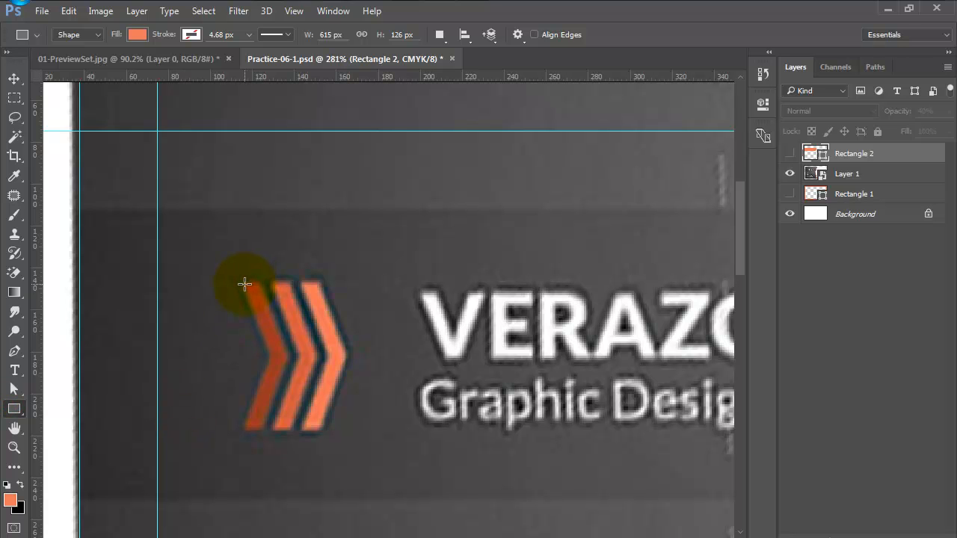
left_click_drag(244, 284, 265, 426)
scroll(265, 427, "up", 4)
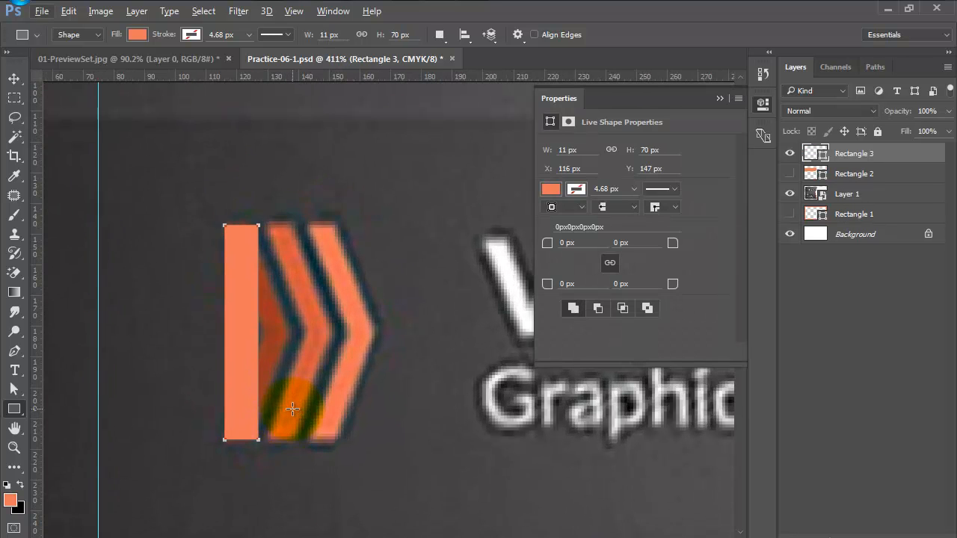
key("4")
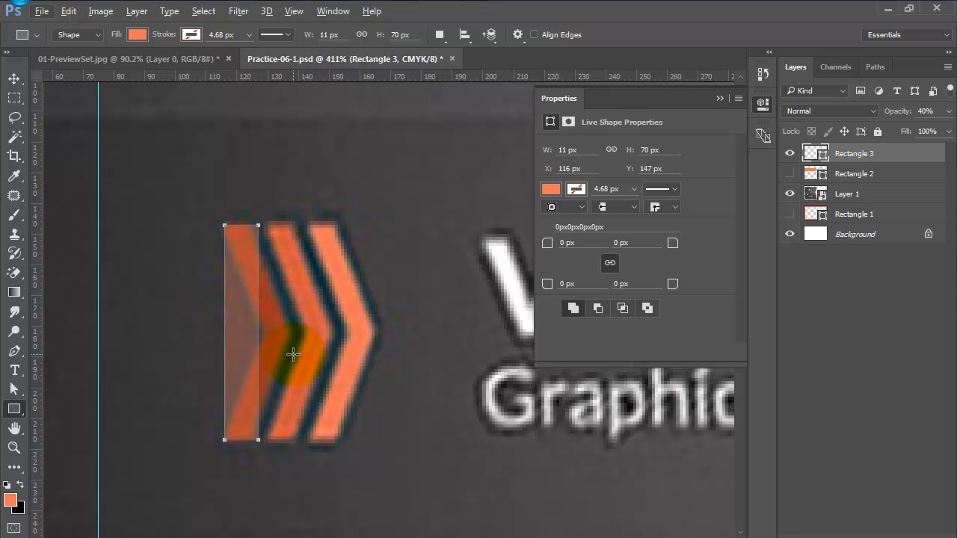
- Place a horizontal guide through the chevrons' tips at Y 182 px
left_click(14, 352)
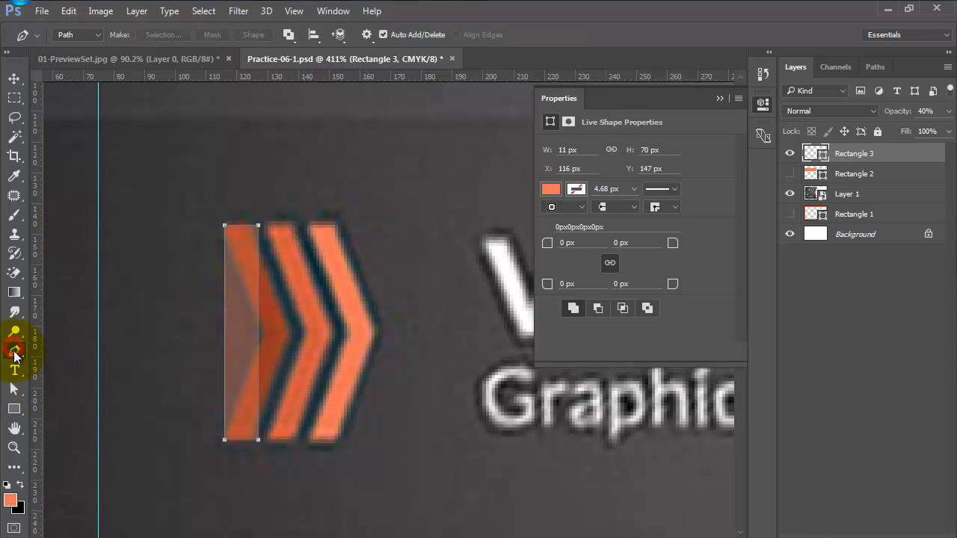
left_click_drag(473, 76, 460, 332)
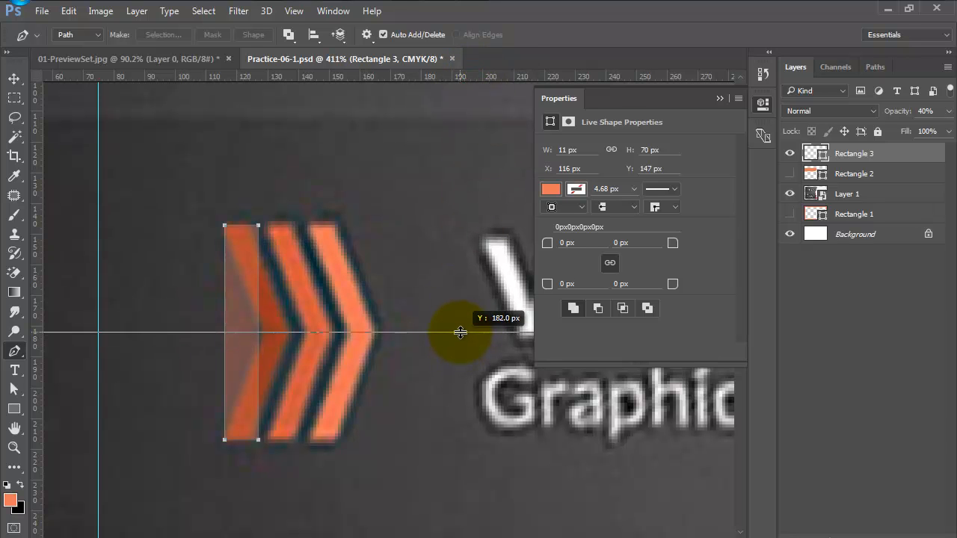
left_click_drag(460, 333, 460, 333)
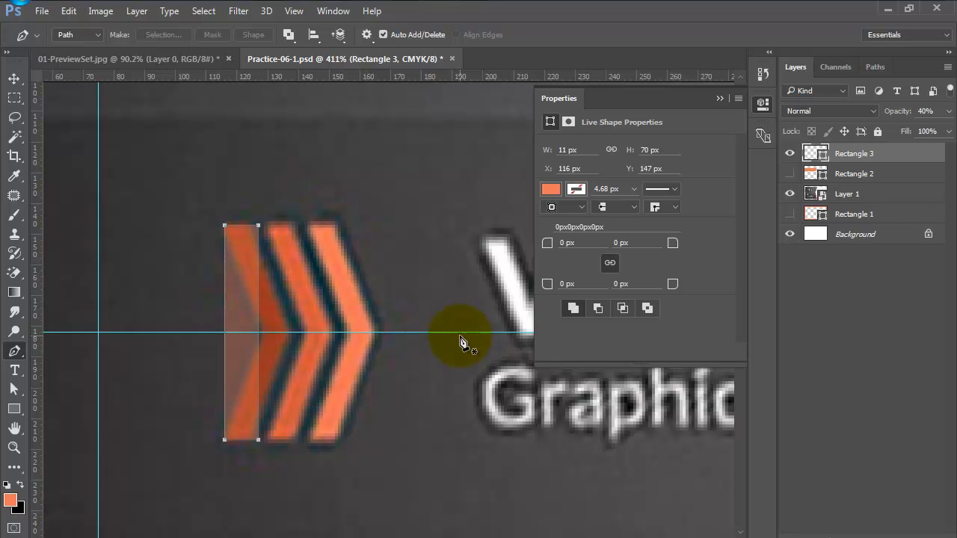
- Add an anchor point on the narrow rectangle's right side at the guide and shift it right to the first chevron's outer tip
left_click(259, 333)
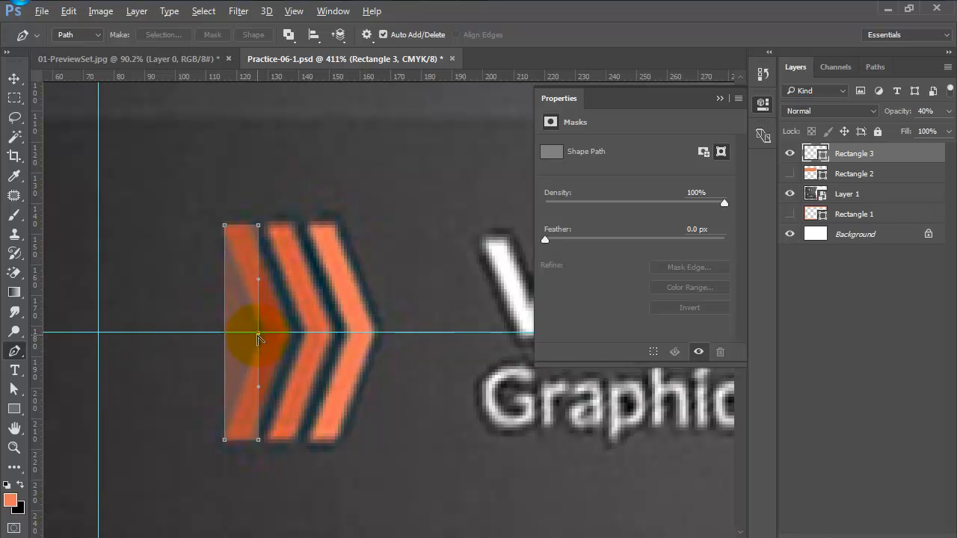
key("Right")
key("Right")
key("Right")
key("Right")
key("Right")
key("Right")
key("Right")
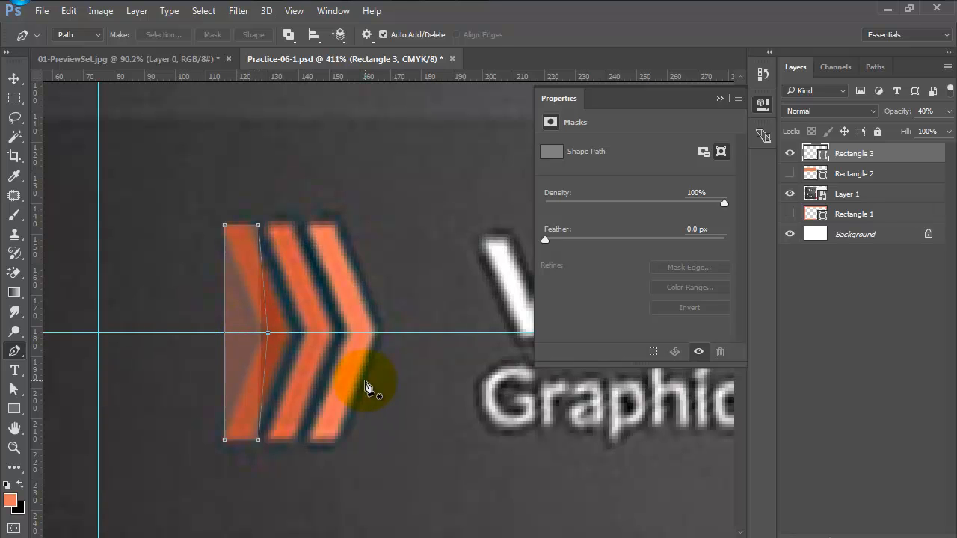
key("Right")
key("Right")
key("Right")
key("Right")
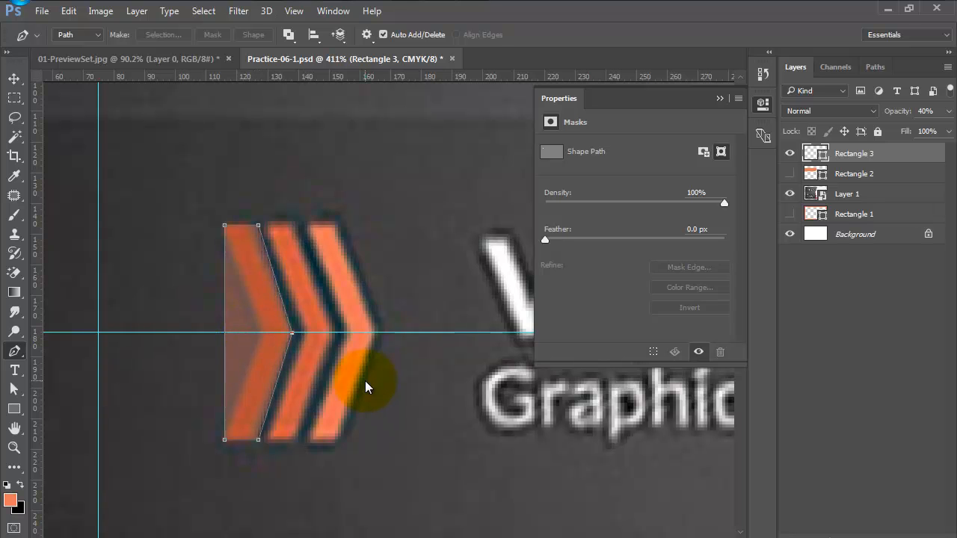
- Add an anchor point on the narrow rectangle's left side at the guide and shift it right to the first chevron's inner tip
left_click(225, 333)
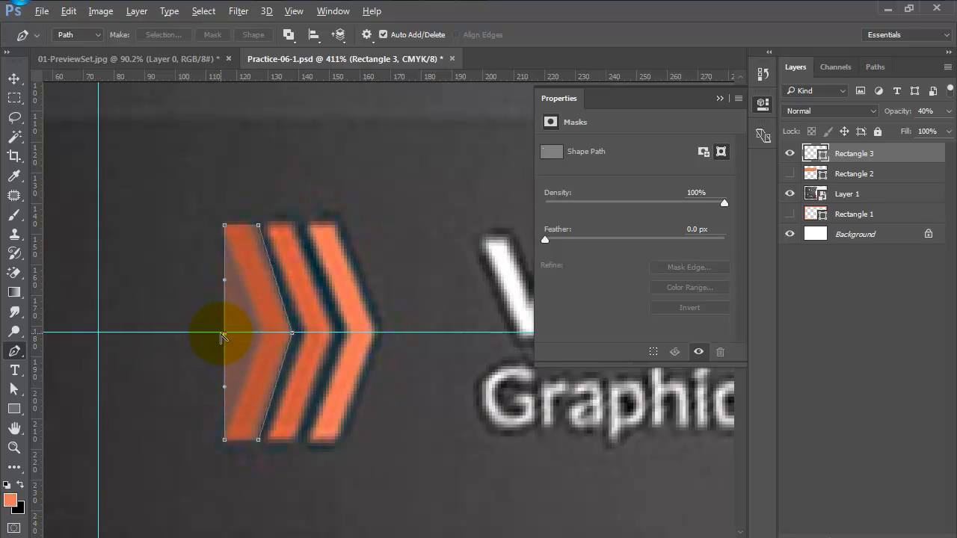
left_click(224, 334)
key("Right")
key("Right")
key("Right")
key("Right")
key("Right")
key("Right")
key("Right")
key("Right")
key("Right")
key("Right")
key("Right")
key("Right")
key("Right")
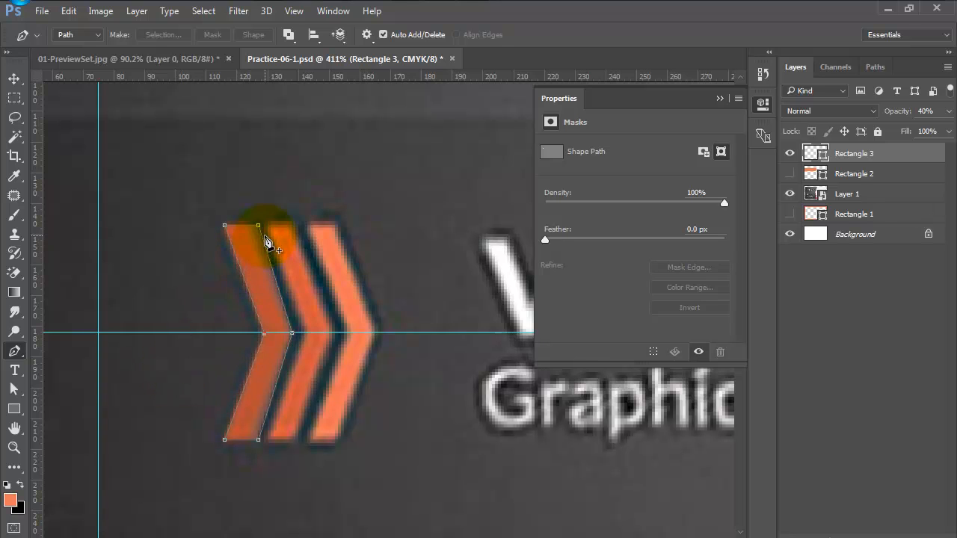
- Move the chevron shape's upper-right and lower-right anchor points inward to match the width of the reference chevron
left_click(15, 389)
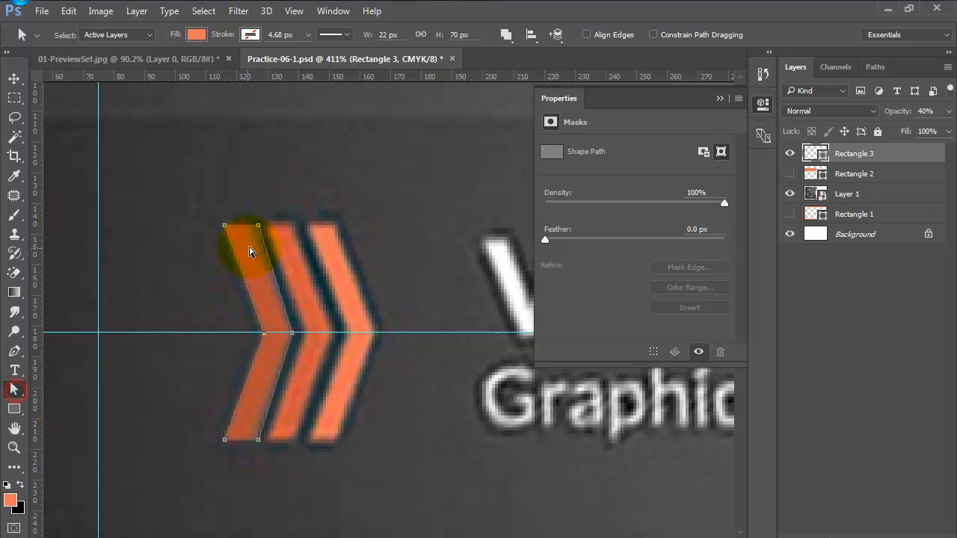
left_click(258, 226)
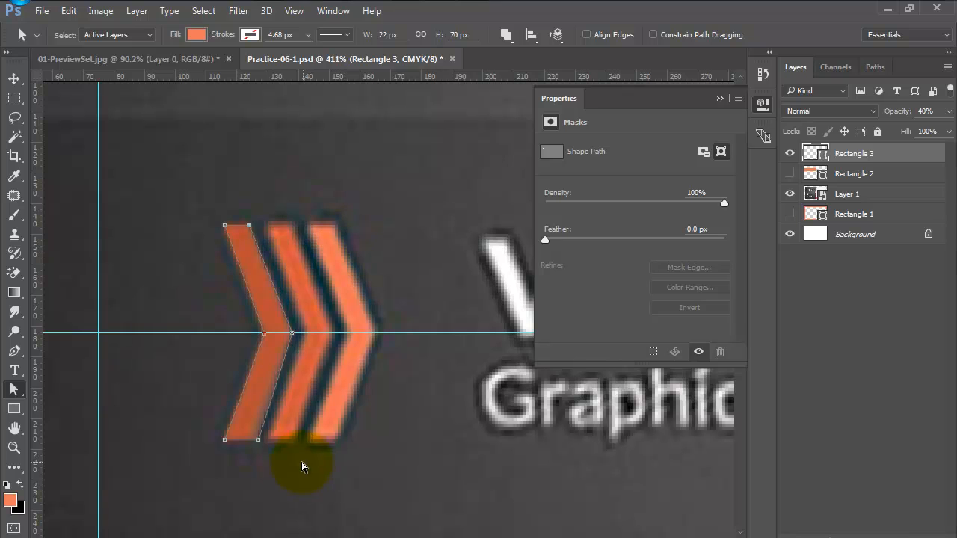
left_click(258, 441)
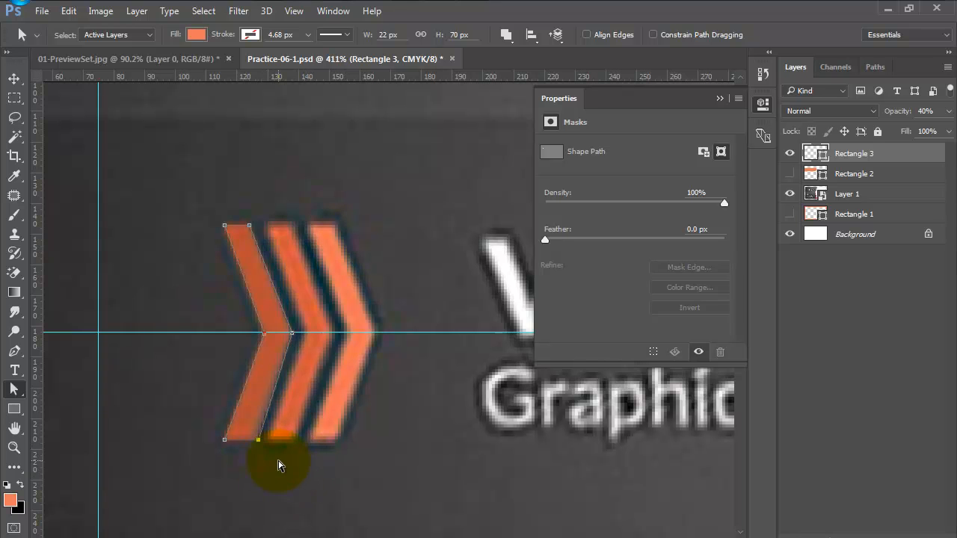
left_click(17, 394)
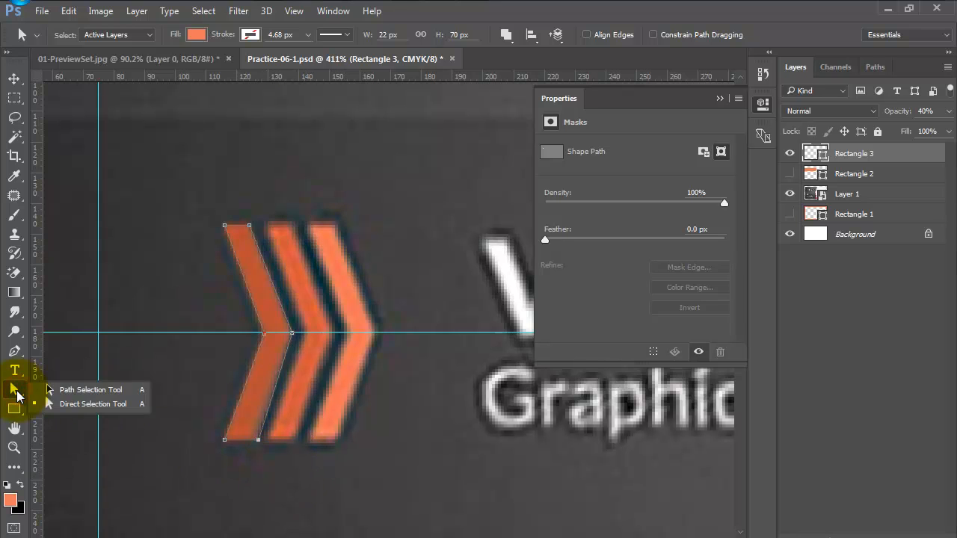
left_click(68, 404)
left_click(259, 441)
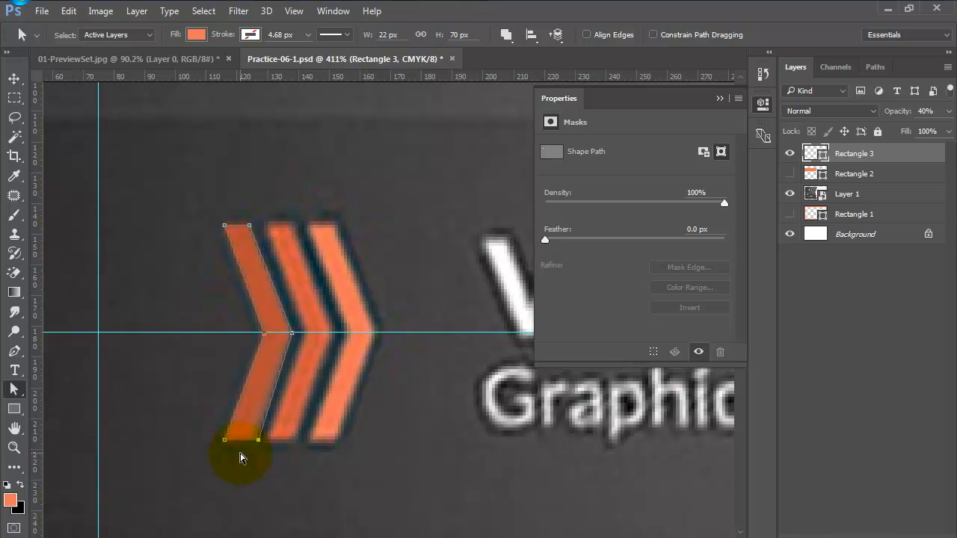
left_click(258, 440)
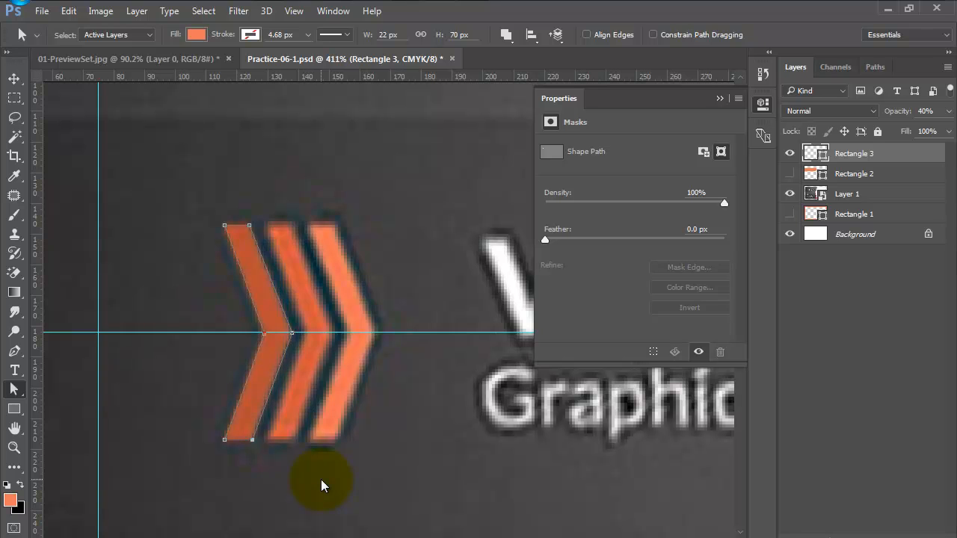
- Hide the traced chevron and recolour its fill with the dark orange #993520 sampled from the reference's first chevron
left_click(764, 104)
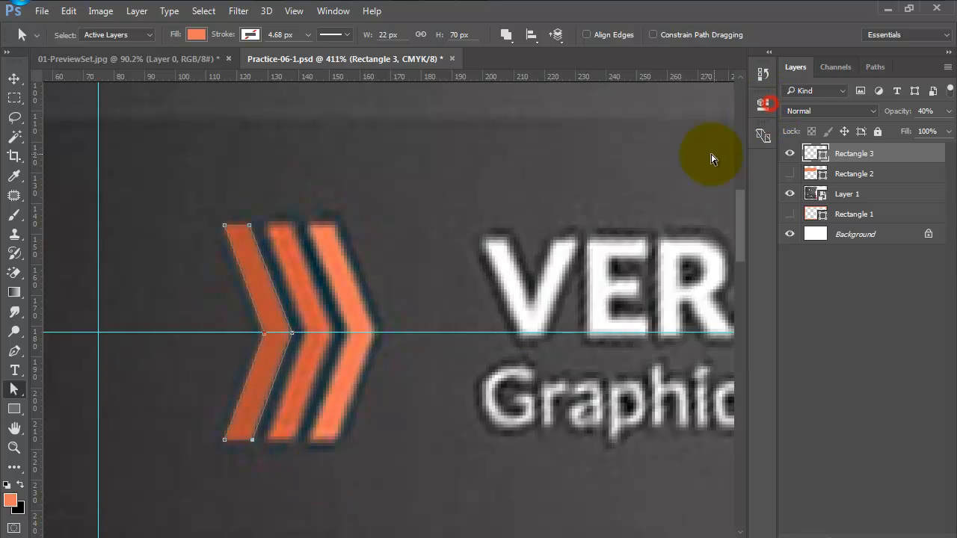
left_click(790, 153)
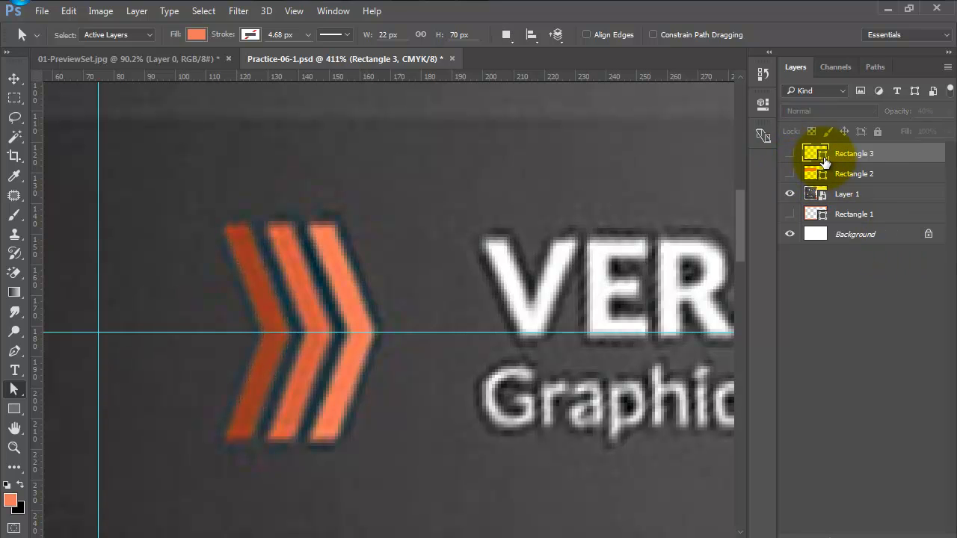
double_click(824, 160)
left_click(262, 365)
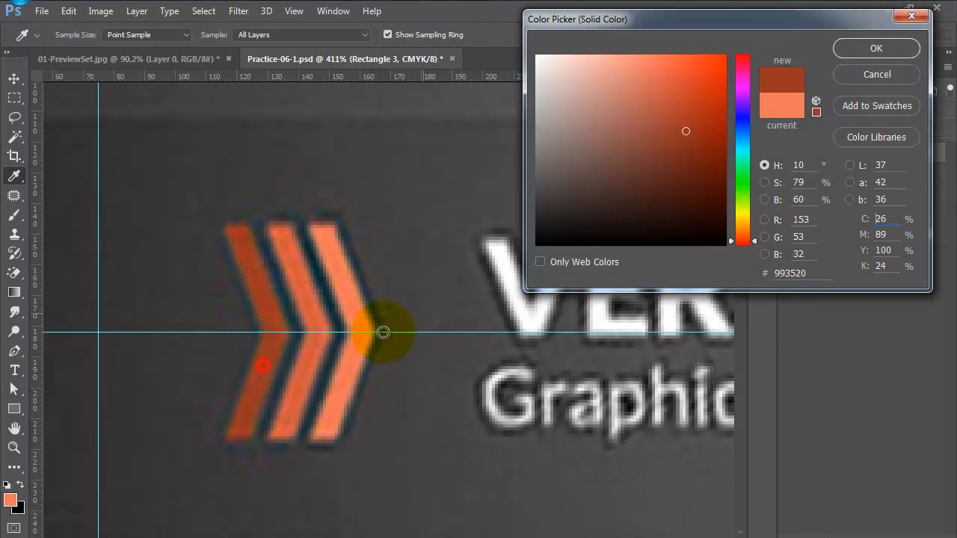
left_click(867, 48)
- Show the traced chevron shape again and set its opacity to 100%
left_click(789, 153)
left_click(790, 173)
left_click(13, 78)
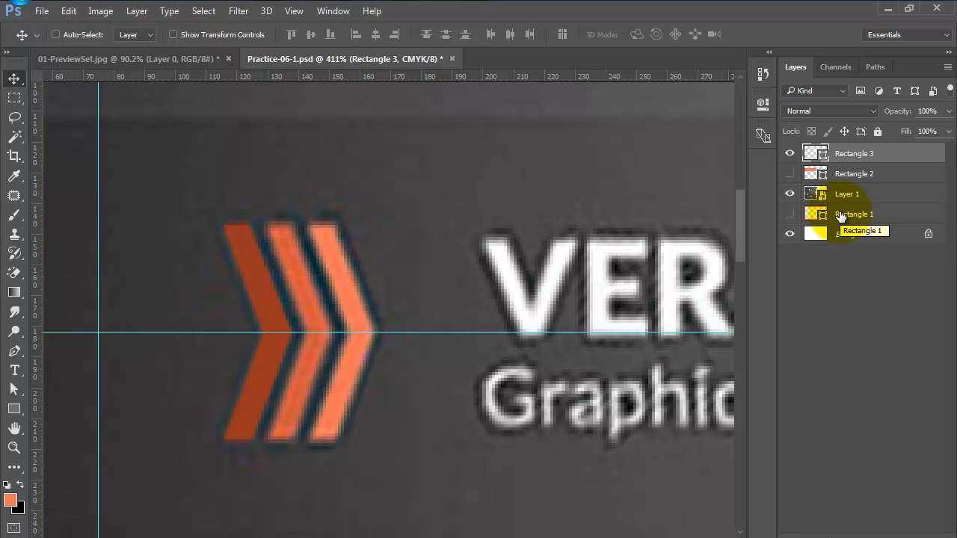
key("4")
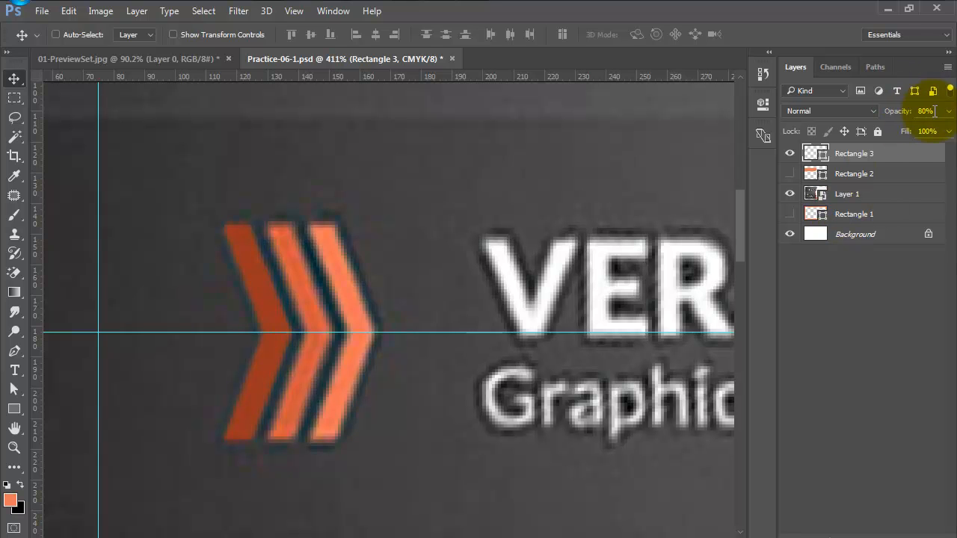
key("0")
- Duplicate the dark orange chevron twice, placing the copies over the middle and rightmost reference chevrons
scroll(452, 271, "up", 3)
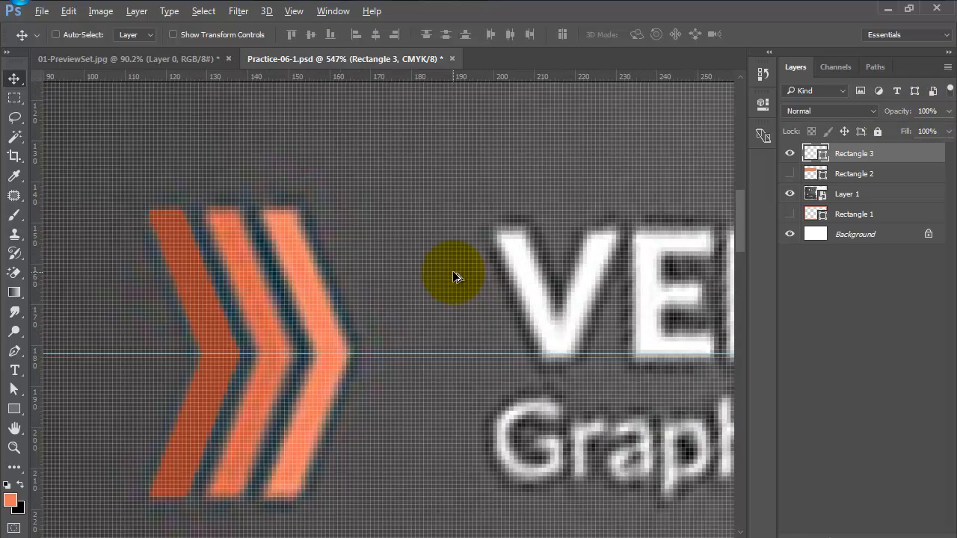
scroll(238, 309, "down", 2)
left_click_drag(201, 344, 295, 351)
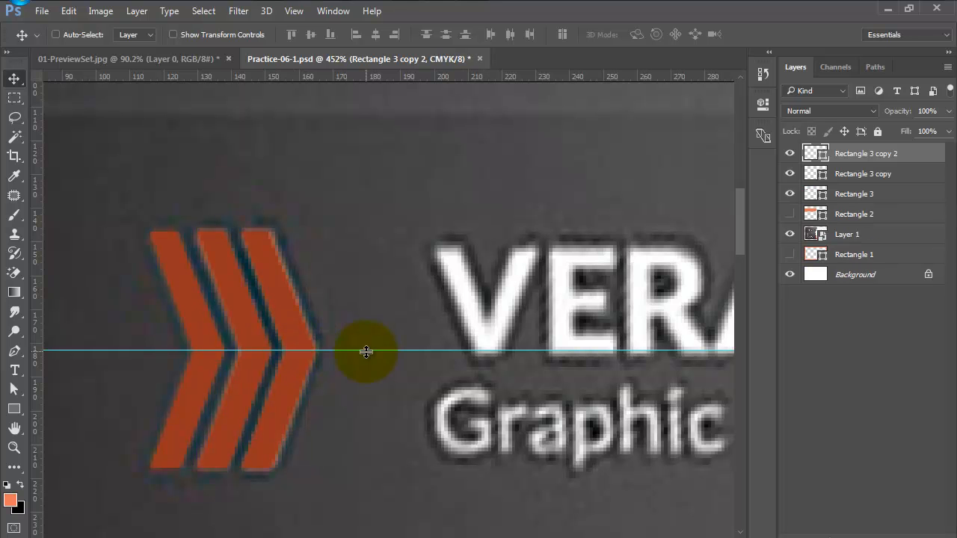
- Hide the rightmost chevron copy and recolour its fill with the light orange #f37256 sampled from the reference chevron beneath
left_click(790, 154)
double_click(822, 159)
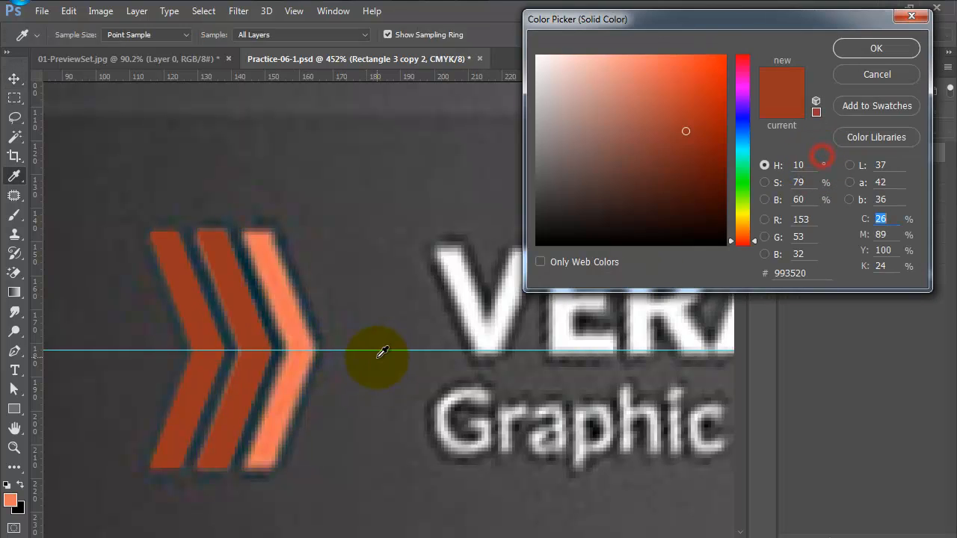
left_click(291, 317)
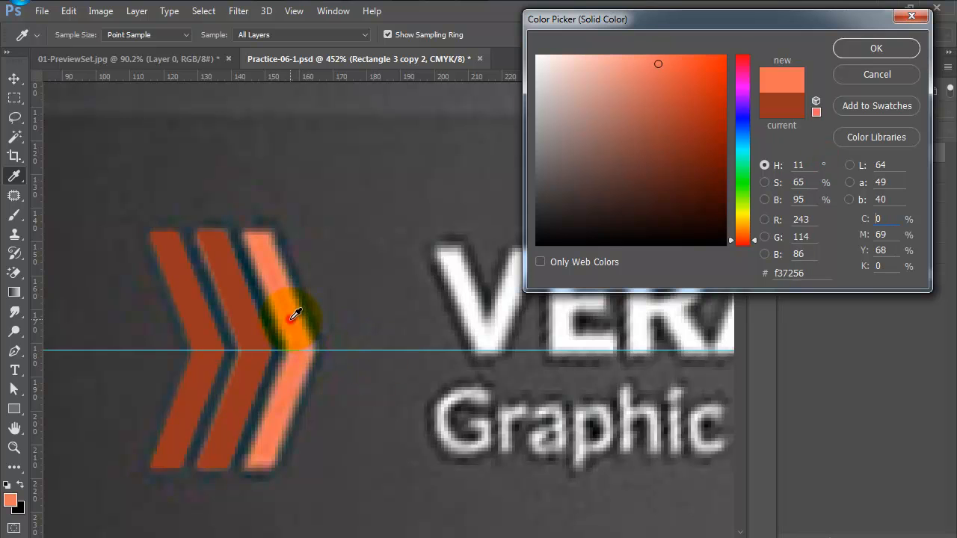
left_click(883, 49)
- Hide the middle chevron copy, recolour its fill with #c9543a sampled from the reference, and show both copies again
left_click(790, 173)
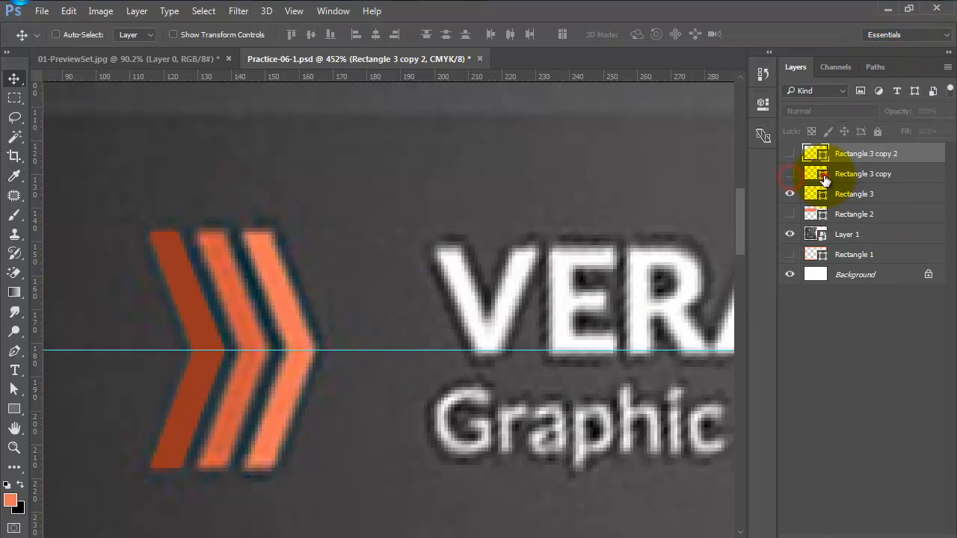
double_click(822, 177)
left_click(239, 391)
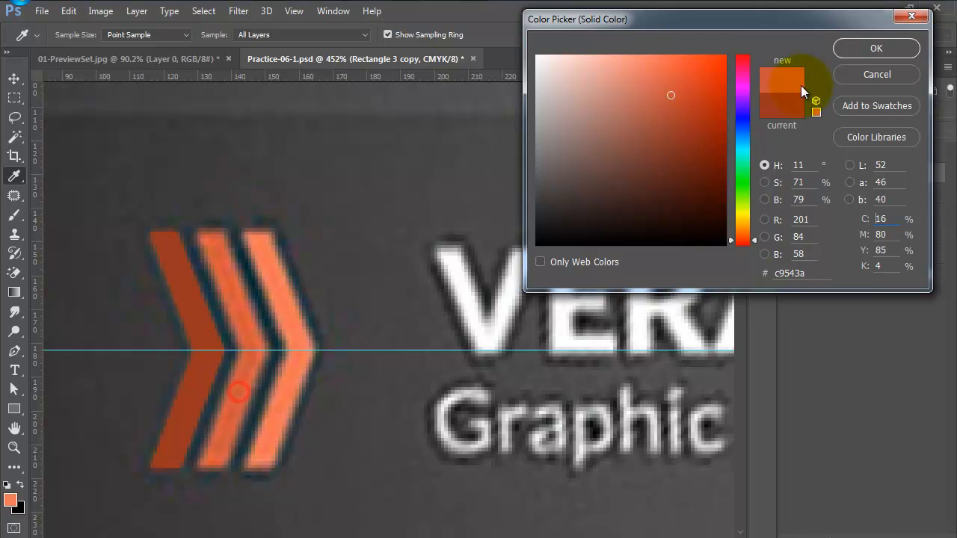
left_click(855, 49)
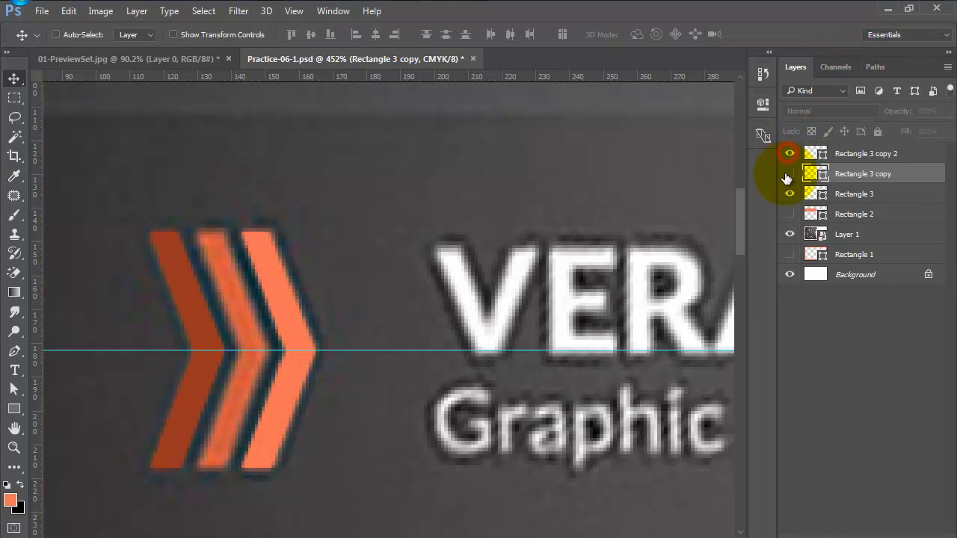
left_click(788, 174)
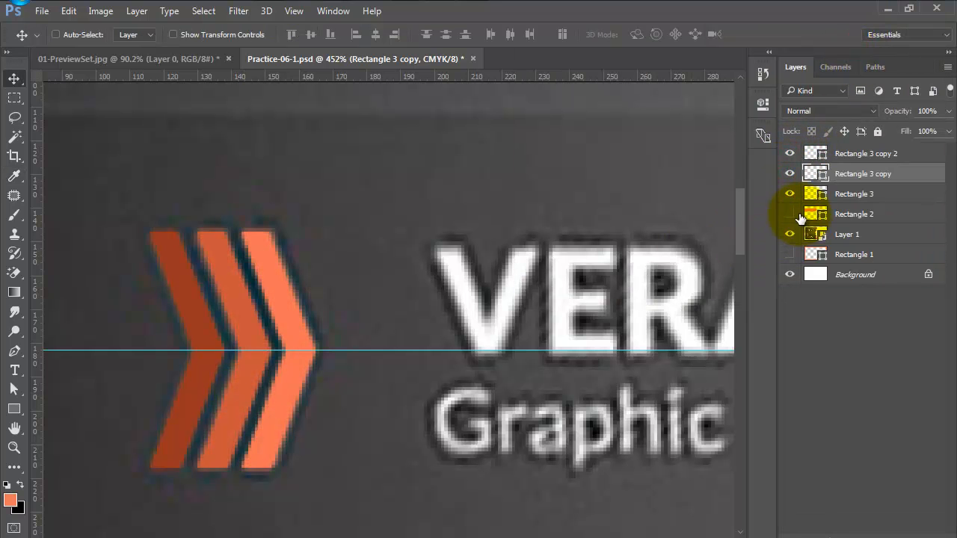
left_click(790, 215)
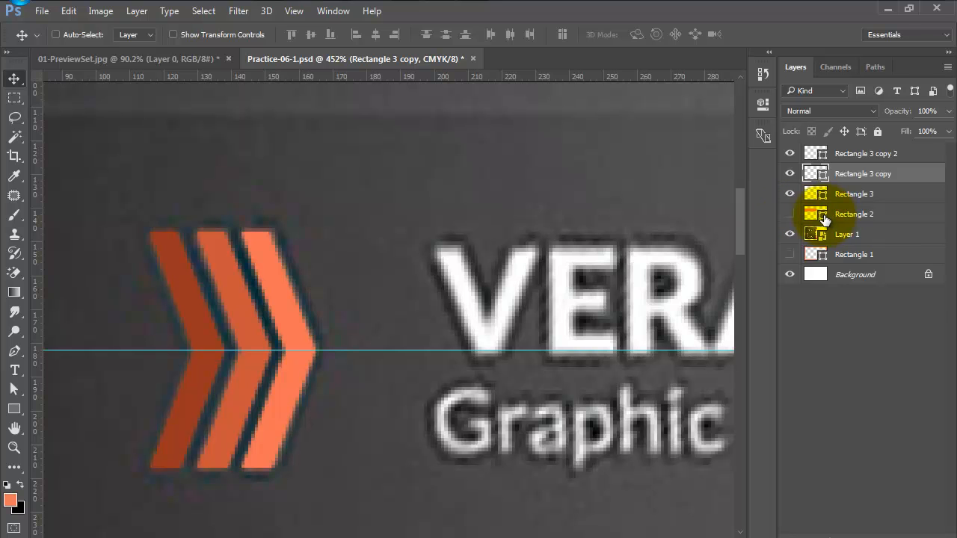
double_click(822, 215)
left_click_drag(192, 256, 281, 295)
left_click(876, 75)
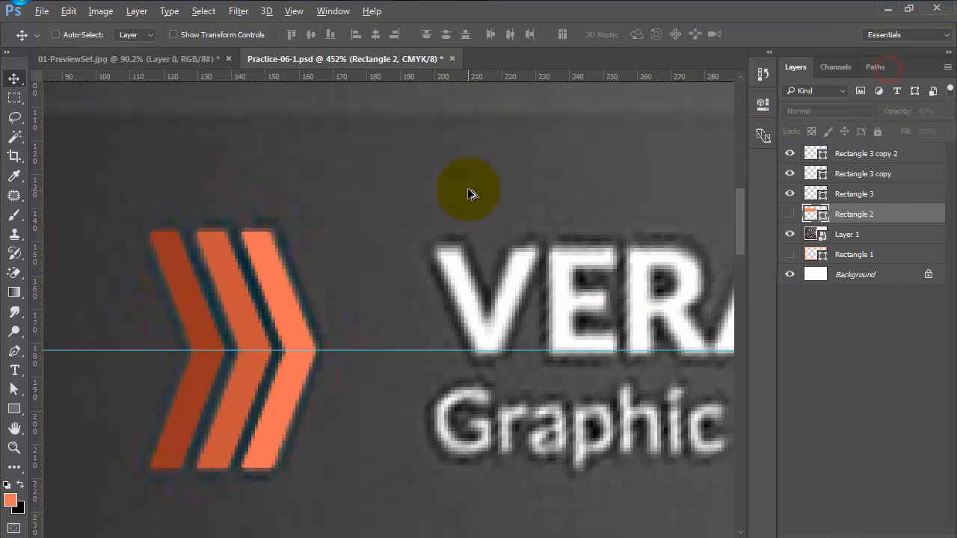
- Recolour the name band with the grey #5e5c5d sampled from the reference, then show it at 100% opacity
scroll(467, 189, "down", 5)
left_click_drag(559, 244, 367, 220)
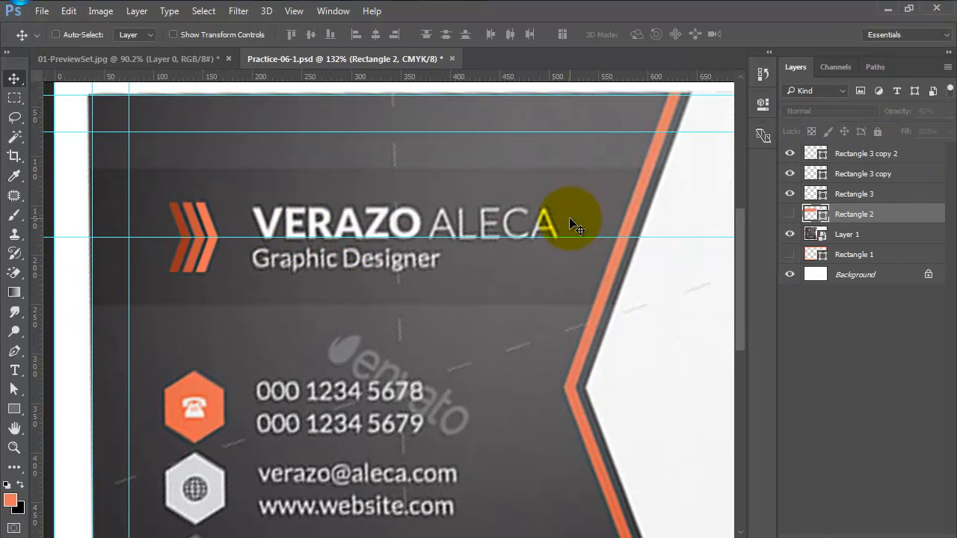
double_click(822, 224)
left_click(463, 259)
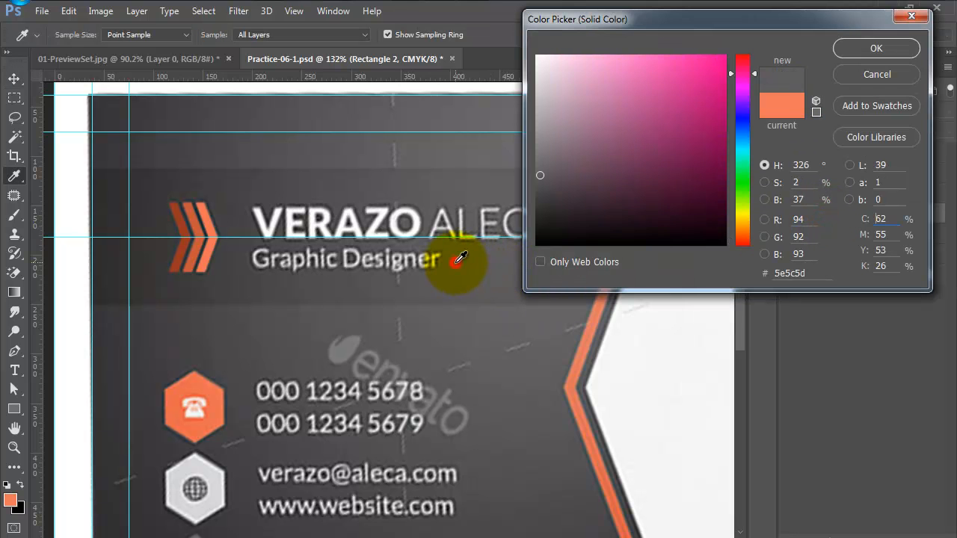
left_click(876, 49)
left_click(789, 213)
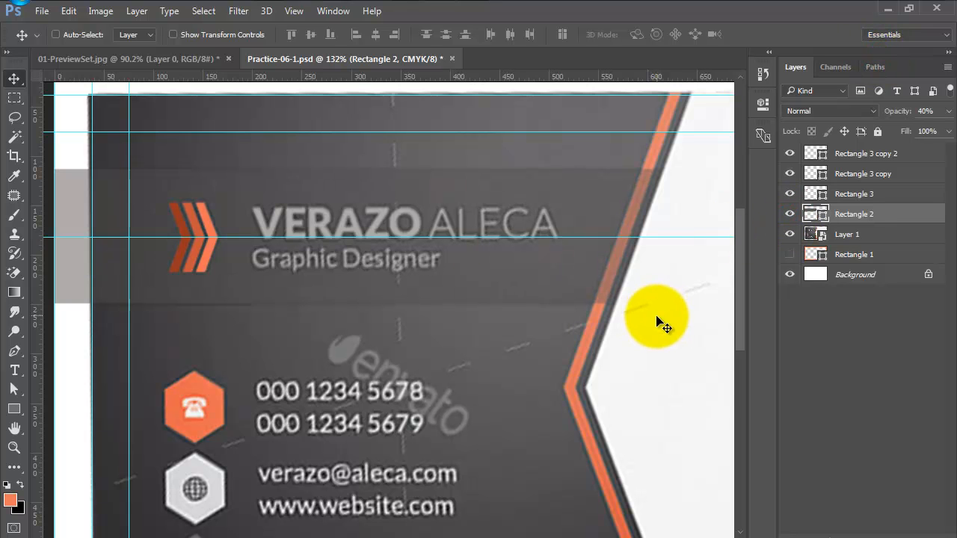
key("0")
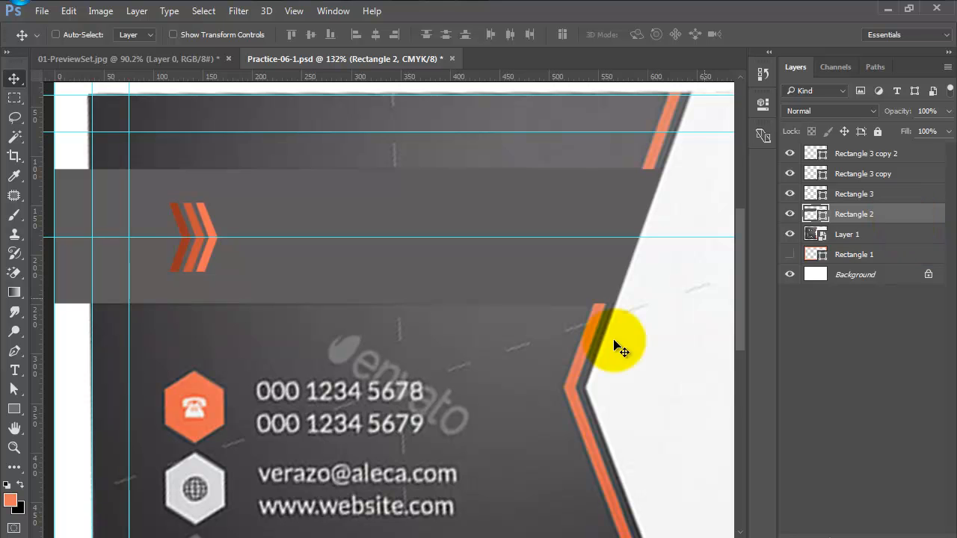
- Hide the traced chevrons and name band, and draw a vertical rectangle about 28 × 675 px spanning the document height near the angled divider
scroll(551, 399, "down", 3)
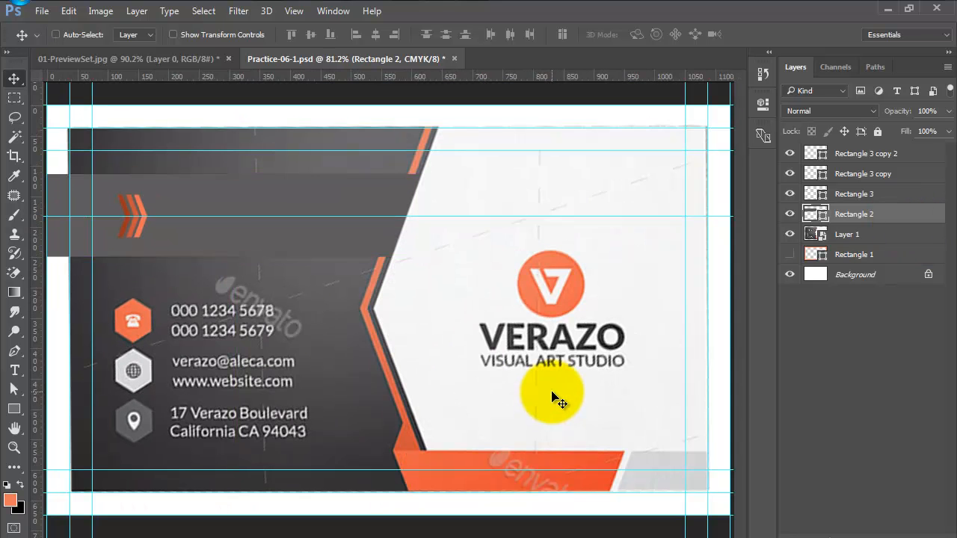
left_click_drag(789, 217, 789, 151)
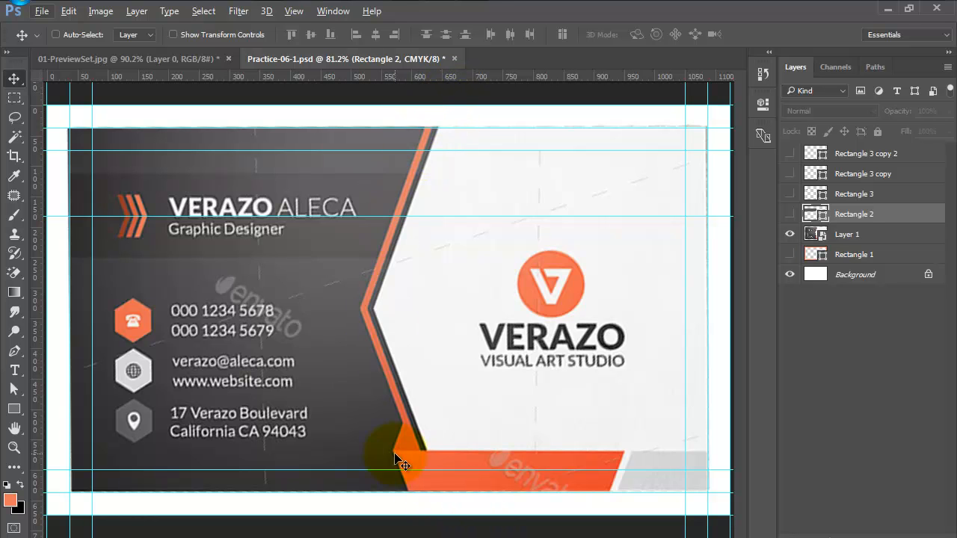
left_click(14, 410)
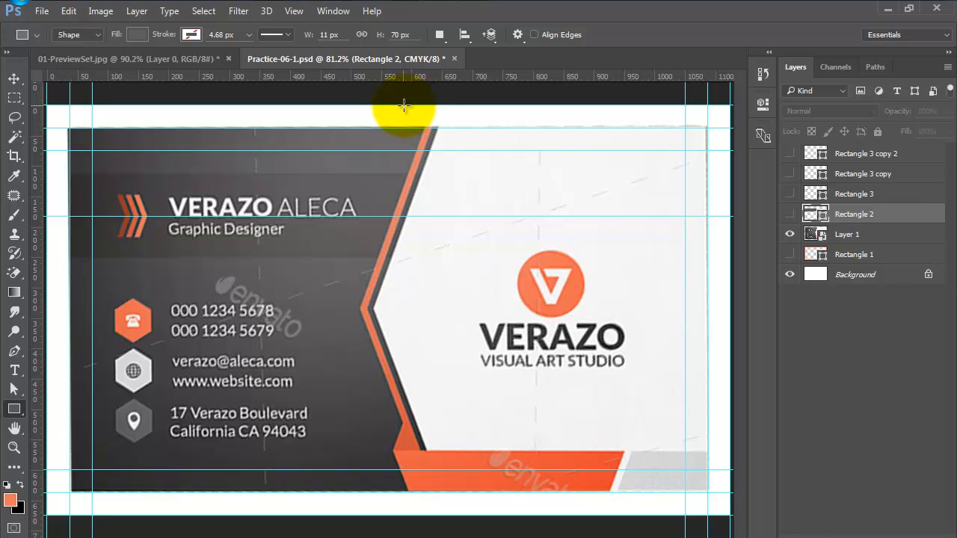
left_click_drag(401, 106, 416, 512)
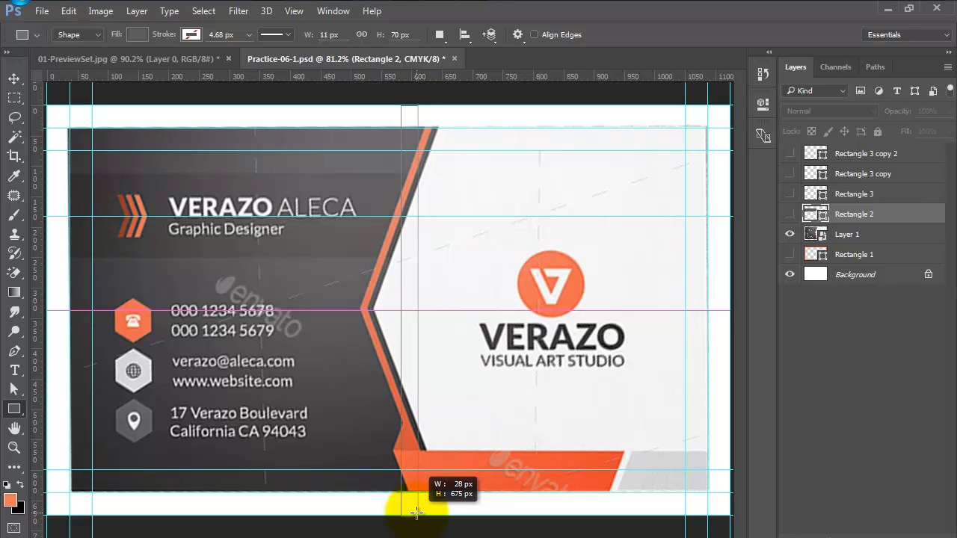
left_click_drag(416, 512, 416, 512)
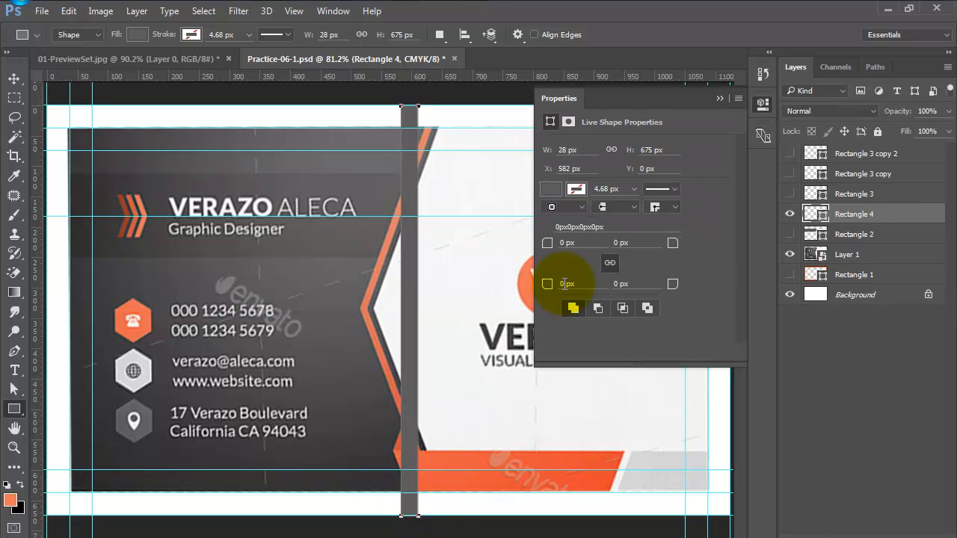
left_click(767, 105)
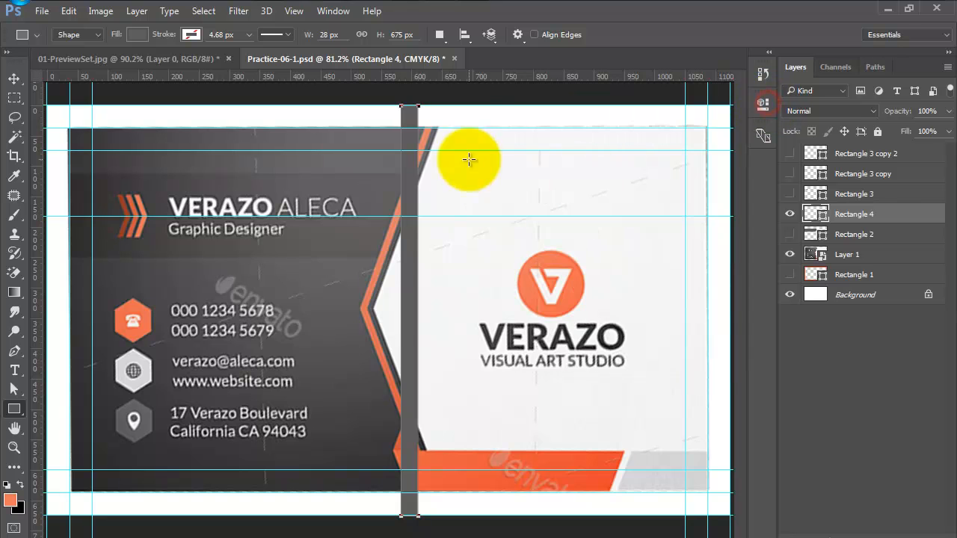
- Place a horizontal guide at the tall rectangle's mid-height and add an anchor point there on each long side
left_click_drag(462, 77, 488, 312)
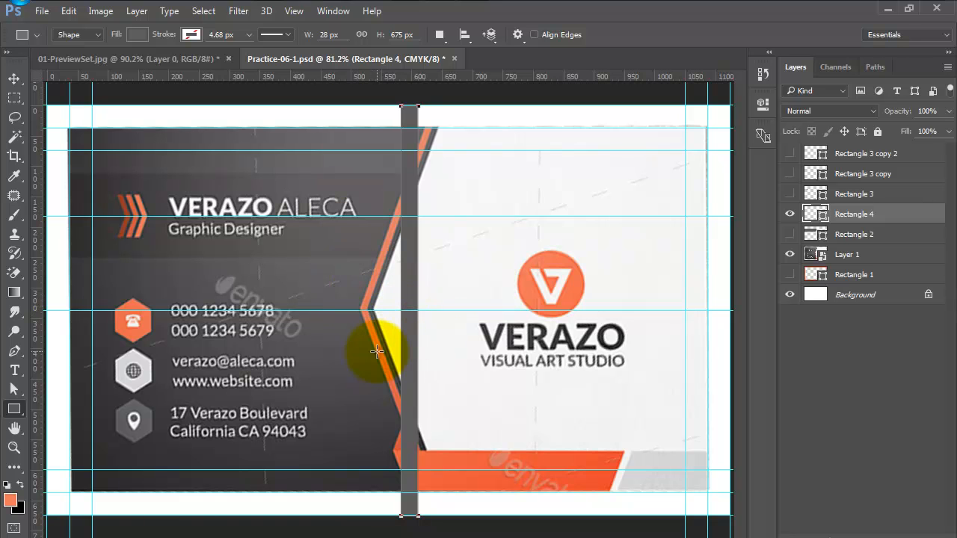
left_click(14, 79)
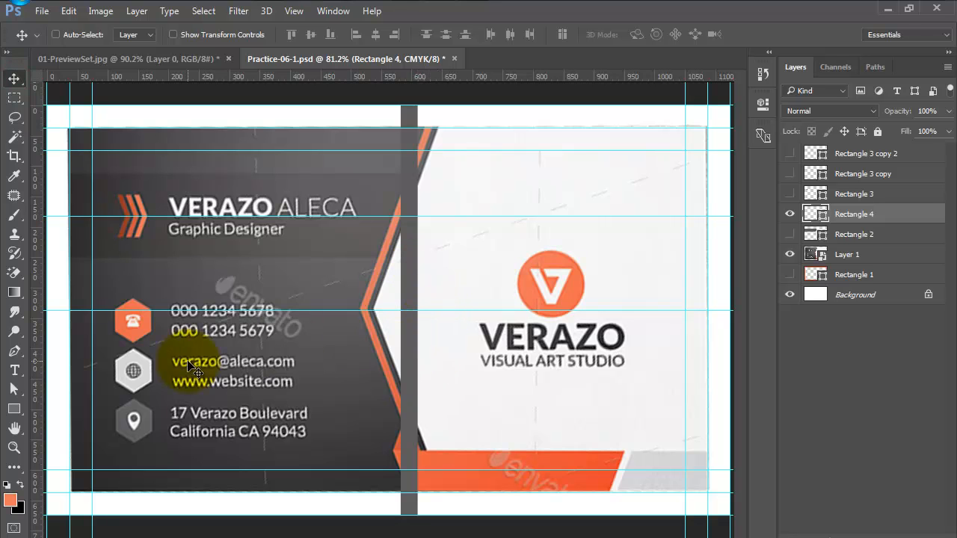
left_click(14, 351)
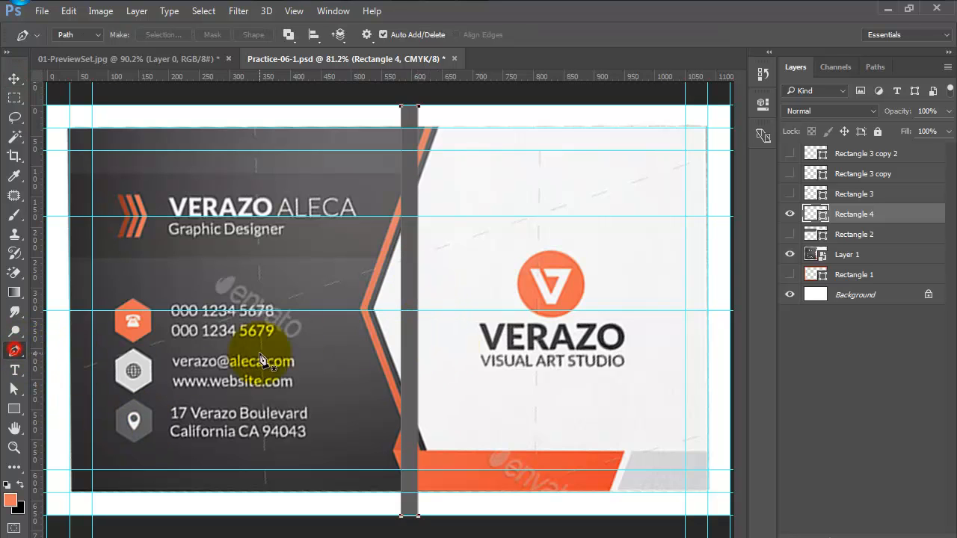
left_click(401, 309)
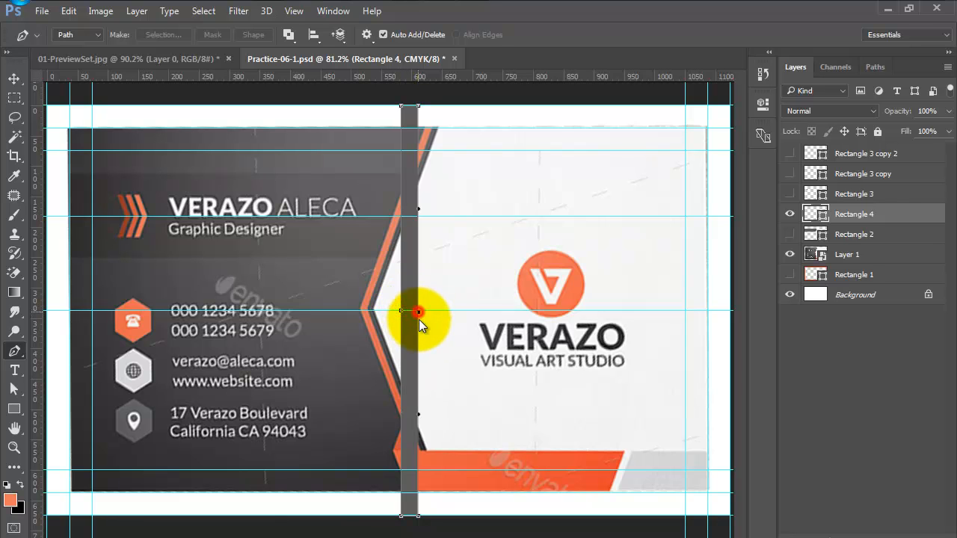
left_click(419, 311)
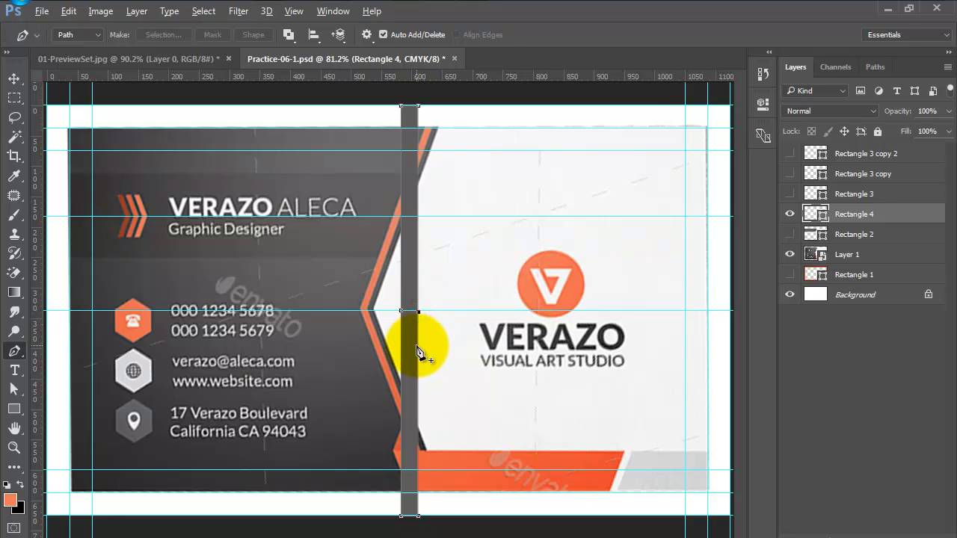
- Set the tall rectangle's opacity to 40% and move its left middle anchor point to the outer tip of the orange divider stripe
scroll(424, 335, "up", 5)
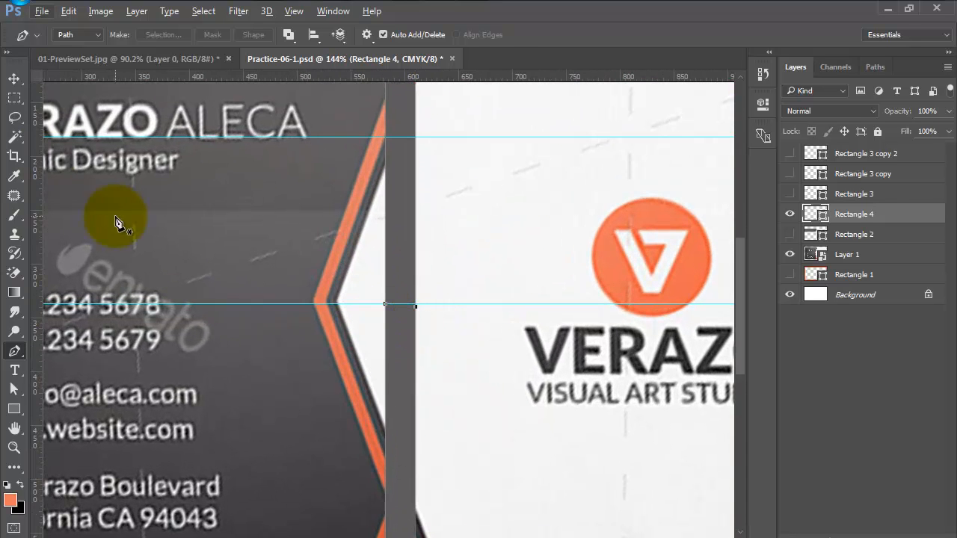
left_click(15, 390)
left_click(384, 305)
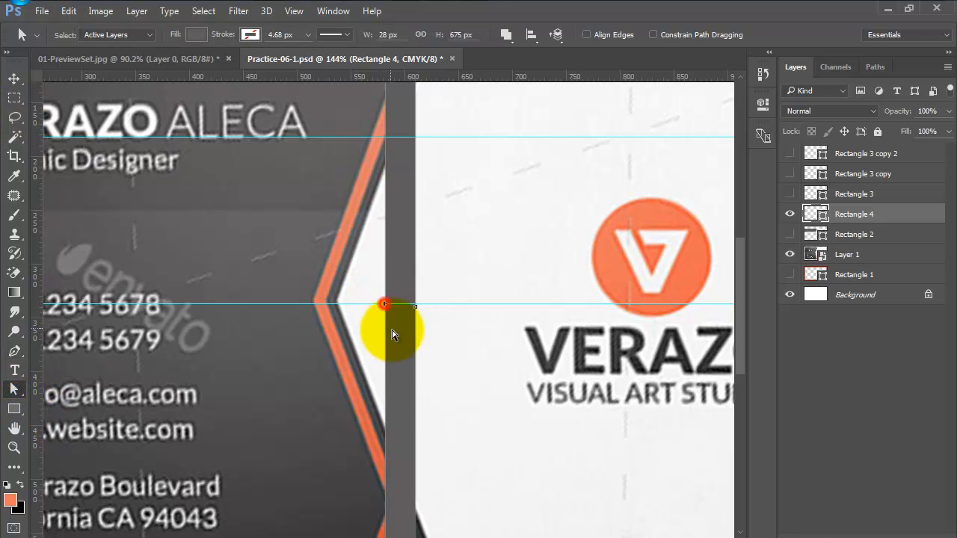
key("4")
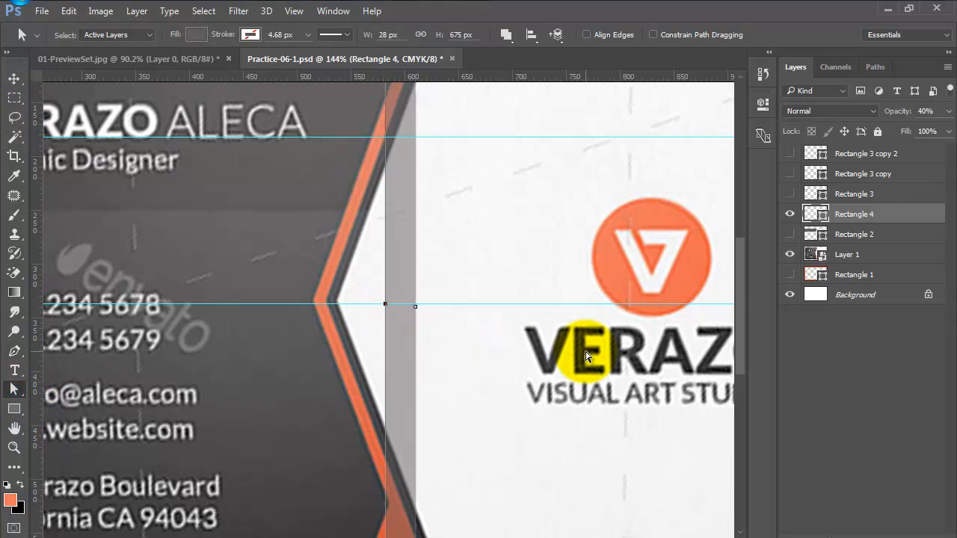
key("Left")
key("Left")
key("Left")
key("Left")
key("Left")
key("Left")
key("Left")
key("Left")
key("Left")
key("Left")
key("Left")
key("Left")
key("Left")
key("Left")
key("Left")
key("Left")
key("Left")
key("Left")
key("Left")
key("Left")
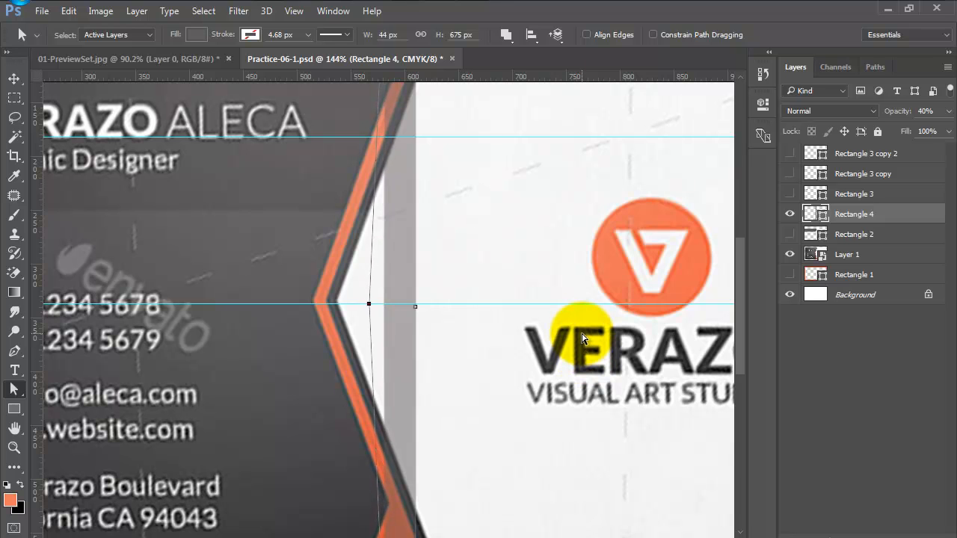
key("Left")
key("Left")
key("Left")
key("Left")
key("Left")
key("Left")
key("Left")
key("Left")
key("Left")
key("Left")
key("Left")
key("Left")
key("Left")
key("Left")
key("Left")
key("Left")
key("Left")
key("Left")
key("Left")
key("Left")
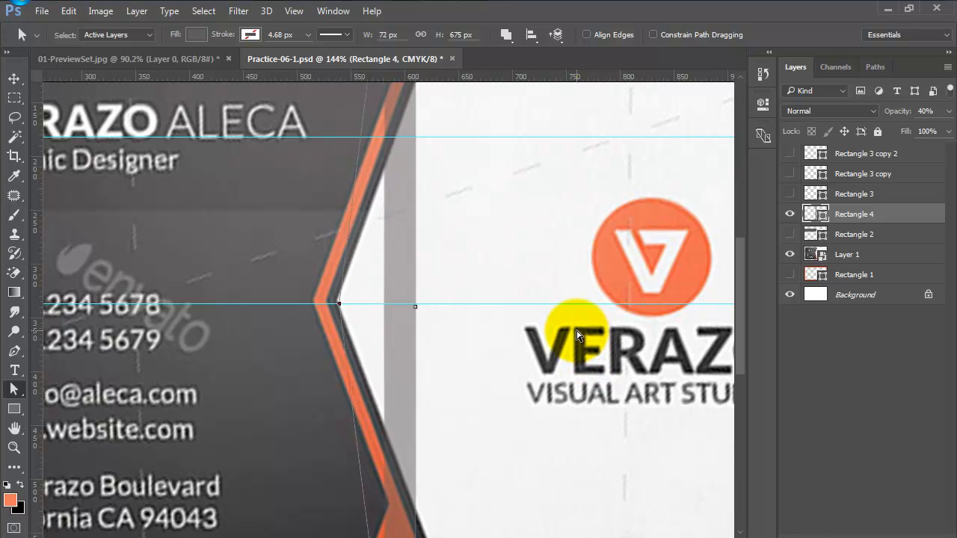
key("Left")
key("Left")
key("Left")
key("Left")
key("Left")
key("Left")
key("Left")
key("Left")
key("Left")
key("Left")
key("Left")
key("Left")
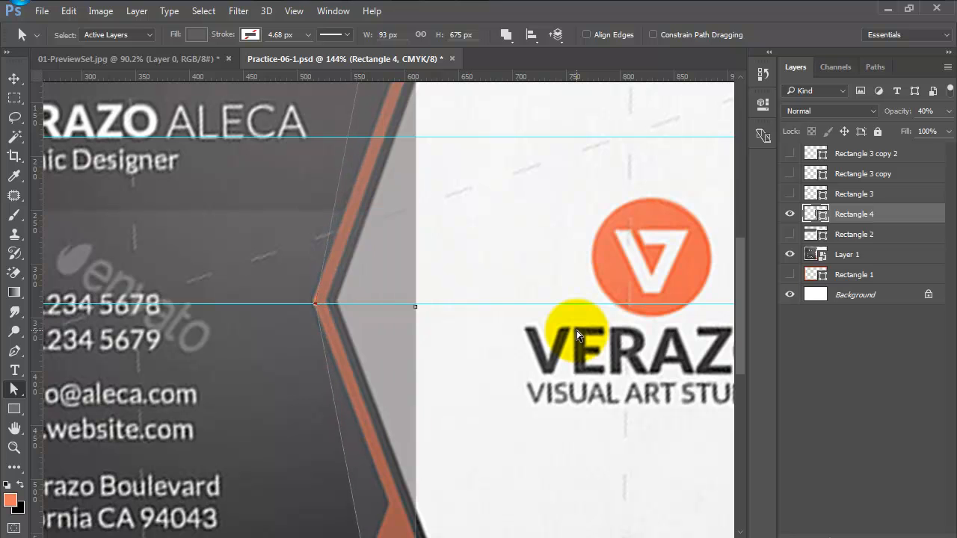
- Move the tall shape's right middle anchor point left to just inside the white area's pointed tip
left_click(415, 307)
key("Left")
key("Left")
key("Left")
key("Left")
key("Left")
key("Left")
key("Left")
key("Left")
key("Left")
key("Left")
key("Left")
key("Left")
key("Left")
key("Left")
key("Left")
key("Left")
key("Left")
key("Left")
key("Left")
key("Left")
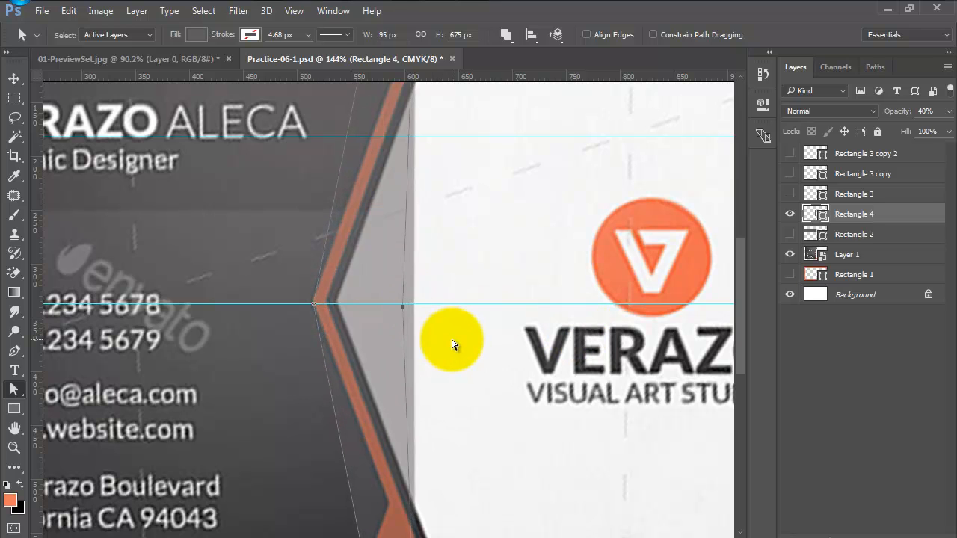
key("Left")
key("Left")
key("Left")
key("Left")
key("Left")
key("Left")
key("Left")
key("Left")
key("Left")
key("Left")
key("Left")
key("Left")
key("Left")
key("Left")
key("Left")
key("Left")
key("Left")
key("Left")
key("Left")
key("Left")
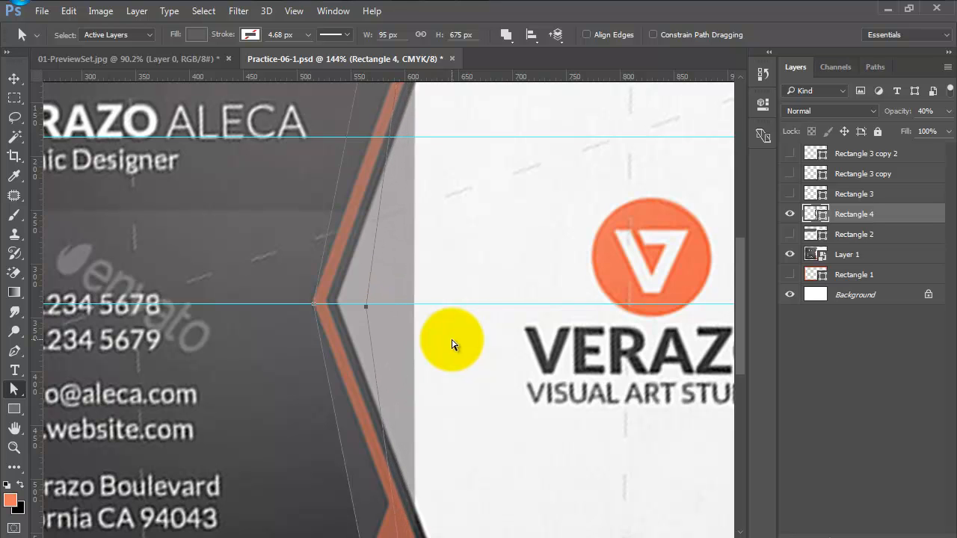
key("Left")
key("Left")
key("Left")
key("Left")
key("Left")
key("Left")
key("Left")
key("Left")
key("Left")
key("Left")
key("Left")
key("Left")
key("Left")
key("Left")
key("Left")
key("Left")
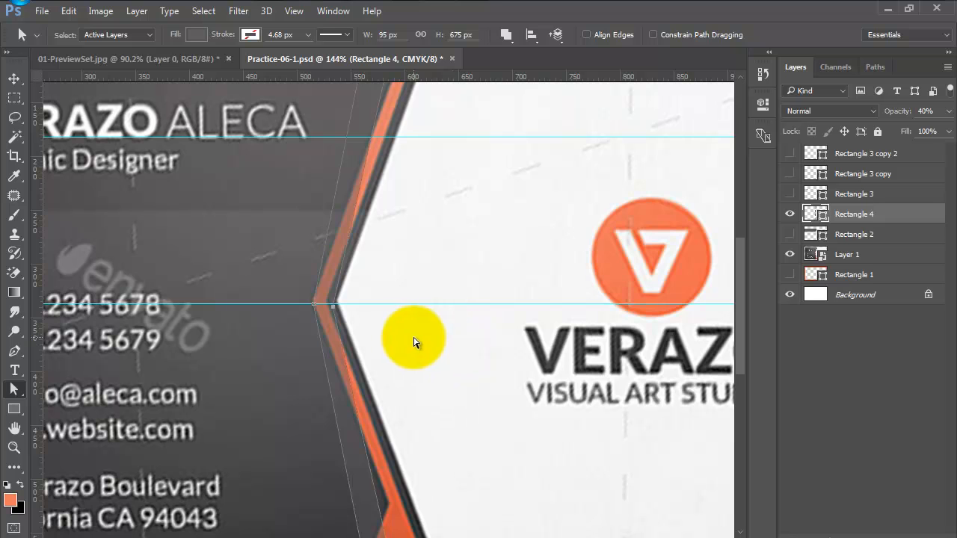
- Nudge the right middle anchor point up until it sits on the horizontal guide
scroll(337, 305, "up", 2)
scroll(336, 303, "up", 7)
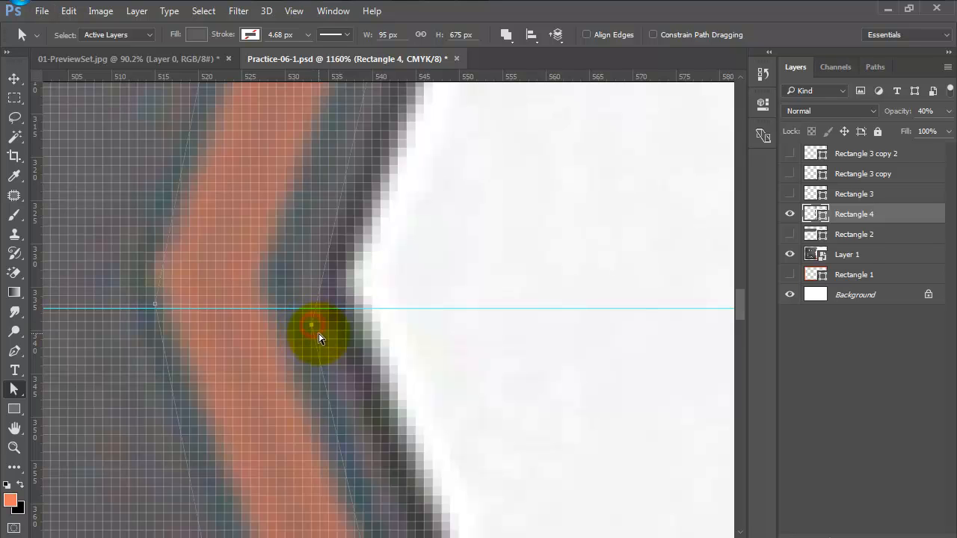
key("Up")
key("Up")
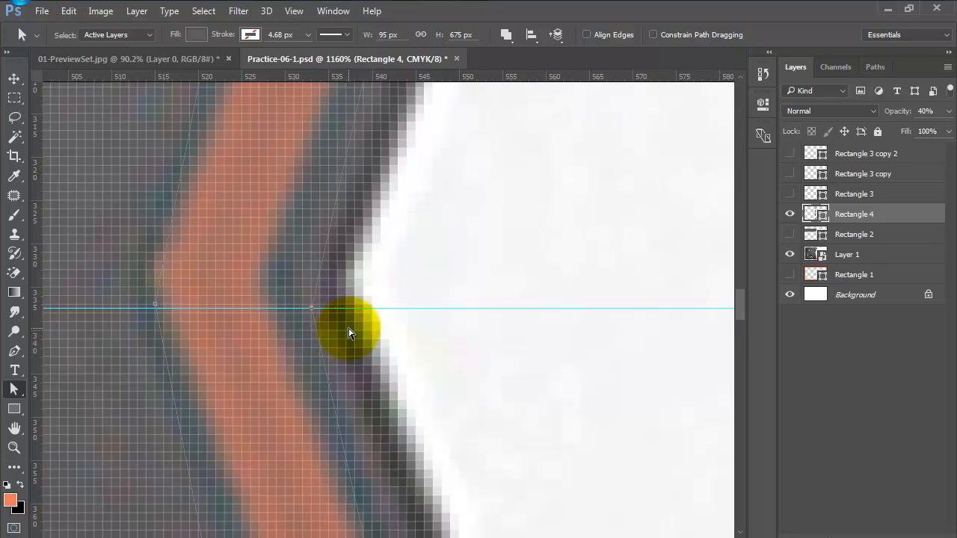
scroll(348, 333, "down", 5)
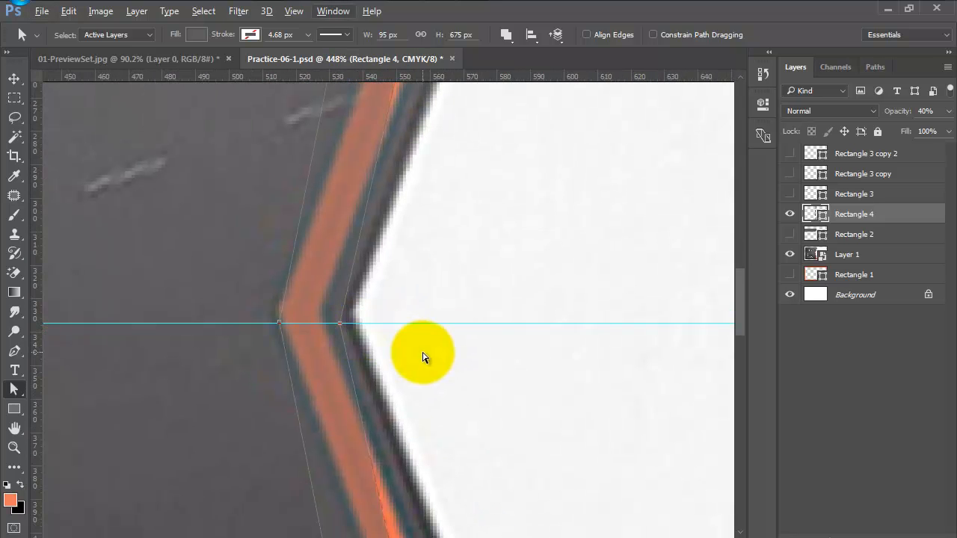
- Nudge the tall shape's right middle anchor point left along the guide to the inner tip of the orange divider stripe
left_click(341, 326)
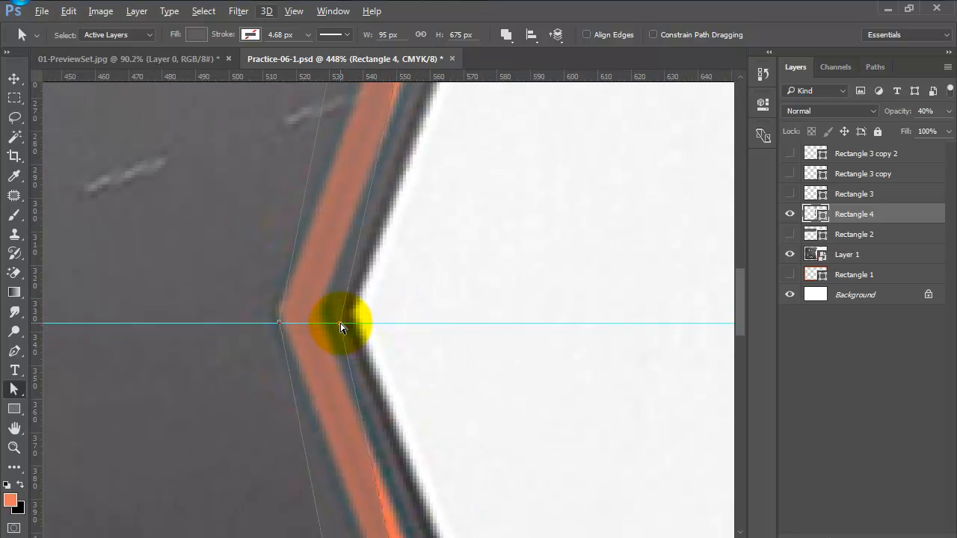
key("Left")
key("Left")
key("Left")
key("Left")
key("Left")
key("Left")
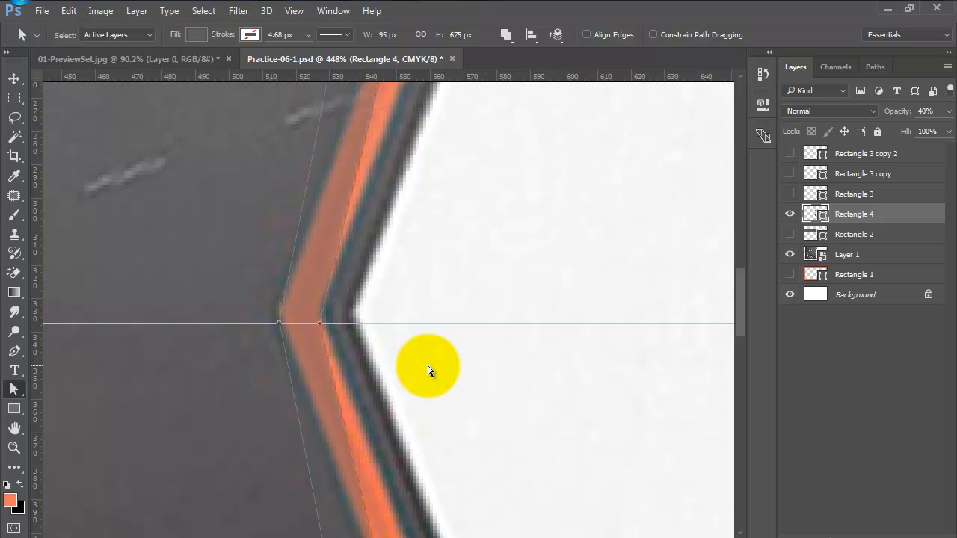
- Move the tall shape's two top corner points right along the card's top edge to line up with the orange stripe's upper edges
scroll(427, 366, "down", 5)
left_click_drag(583, 209, 391, 357)
scroll(404, 272, "down", 1)
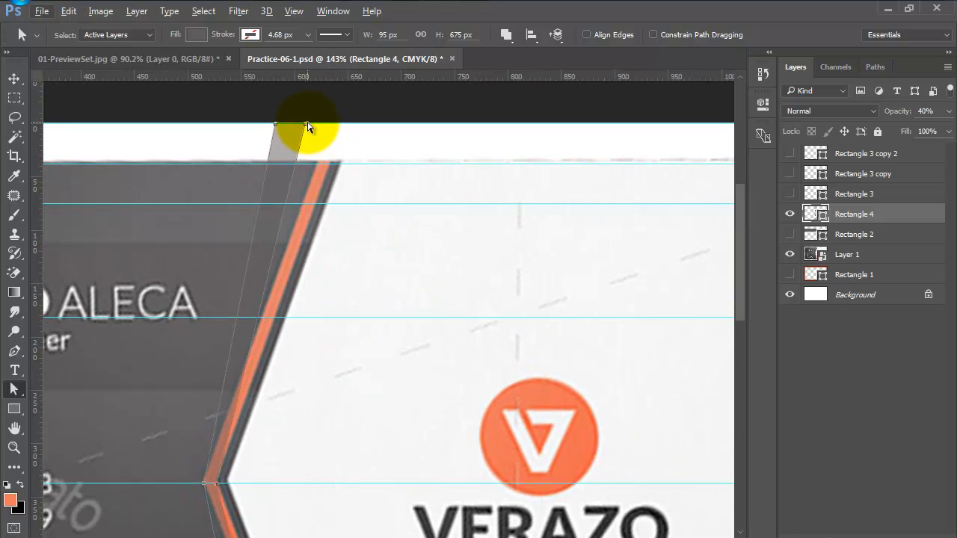
left_click_drag(305, 124, 344, 124)
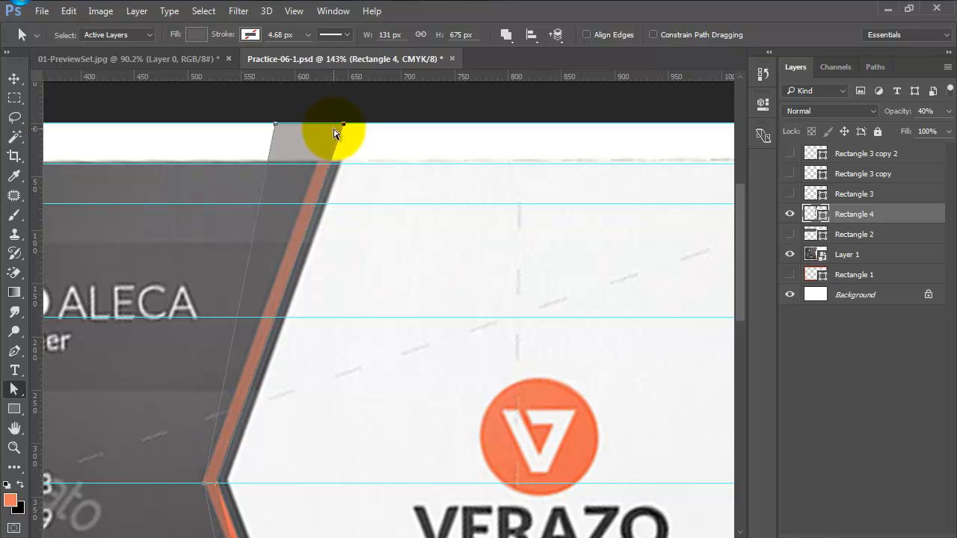
left_click(274, 123)
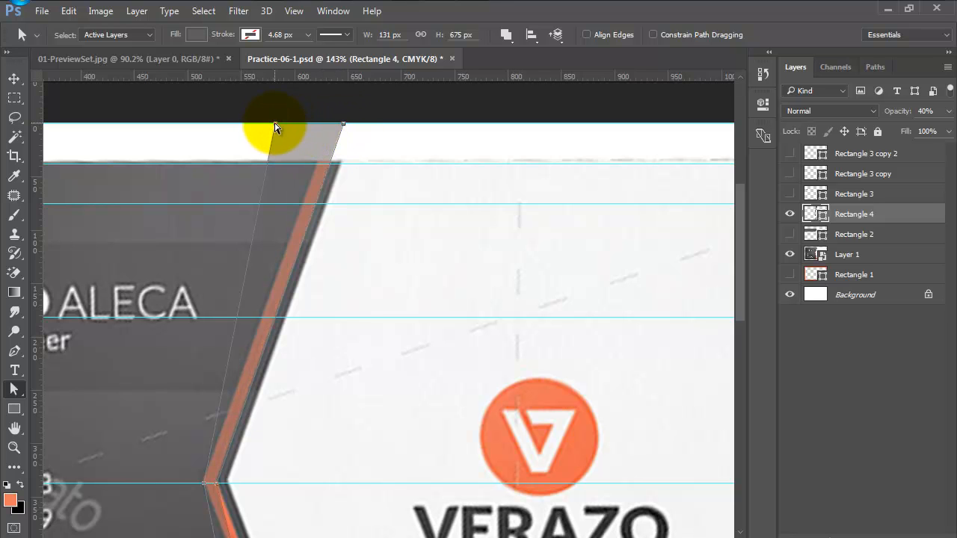
left_click_drag(275, 124, 329, 124)
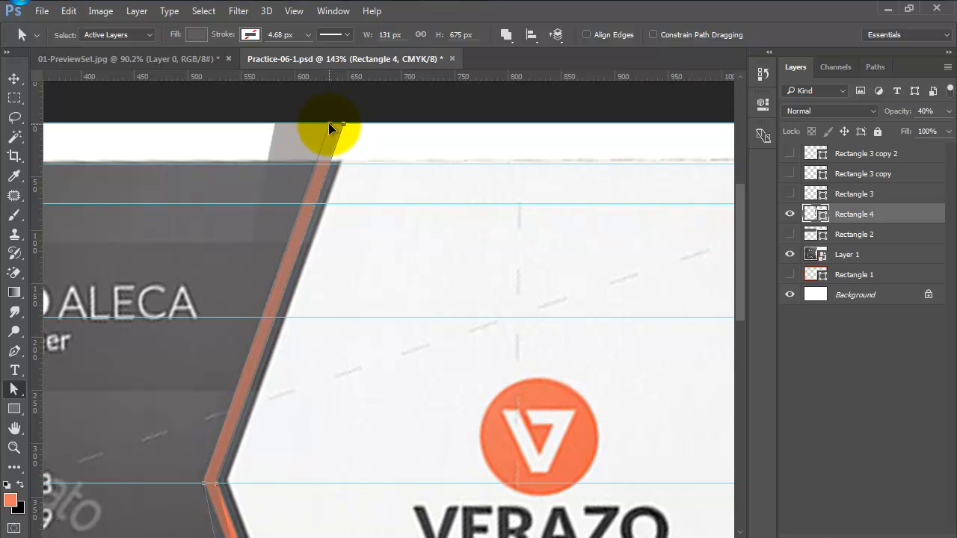
- Move the tall shape's two bottom corner points right along the card's bottom edge to follow the orange stripe's lower edges
scroll(406, 224, "down", 5)
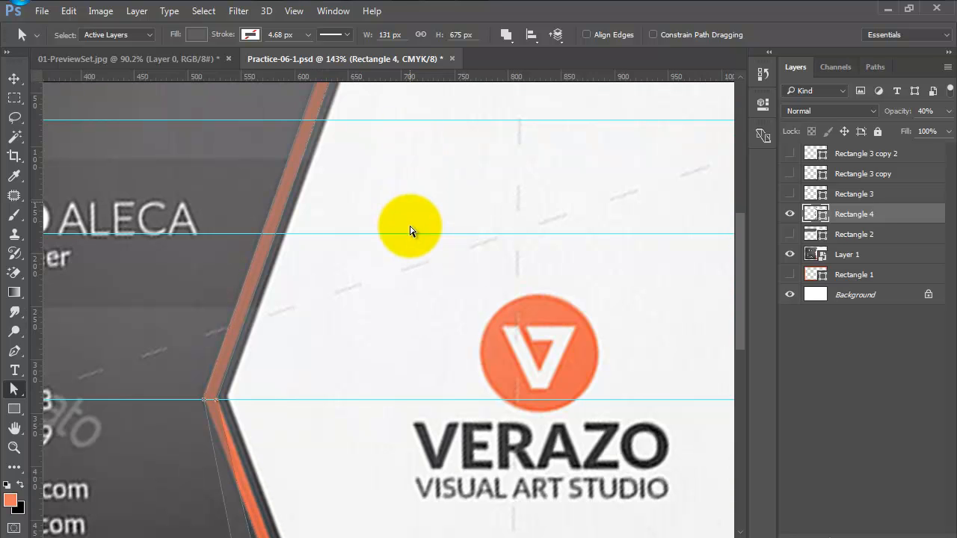
scroll(411, 222, "down", 3)
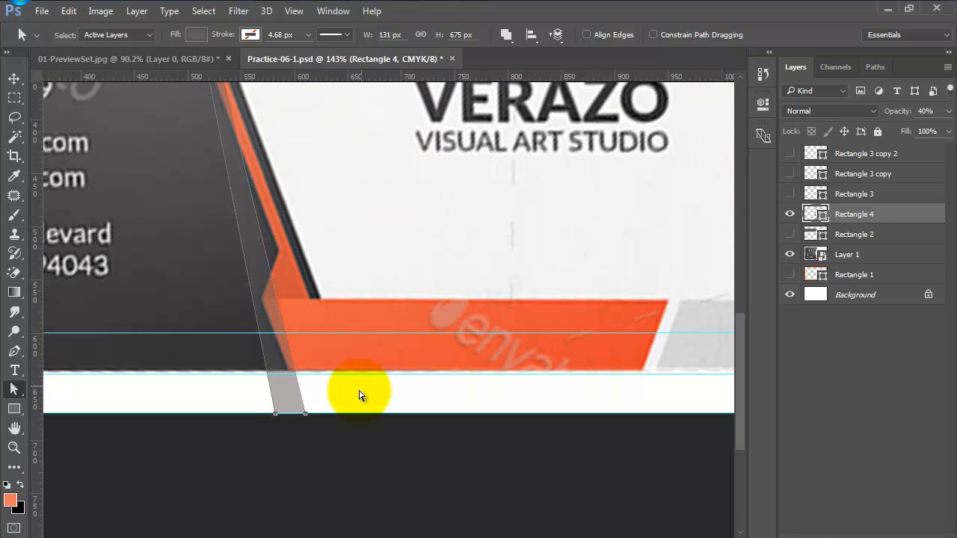
left_click_drag(306, 413, 351, 413)
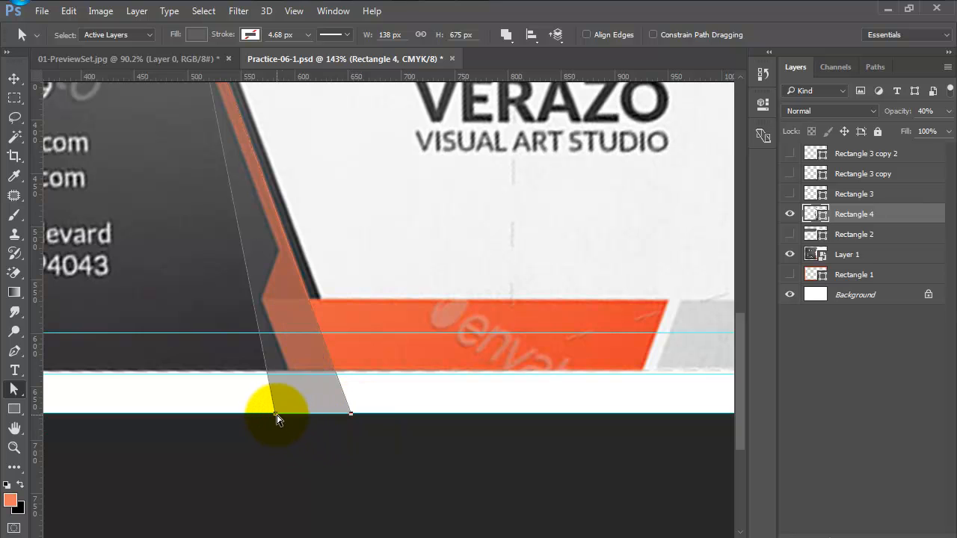
left_click_drag(277, 415, 340, 415)
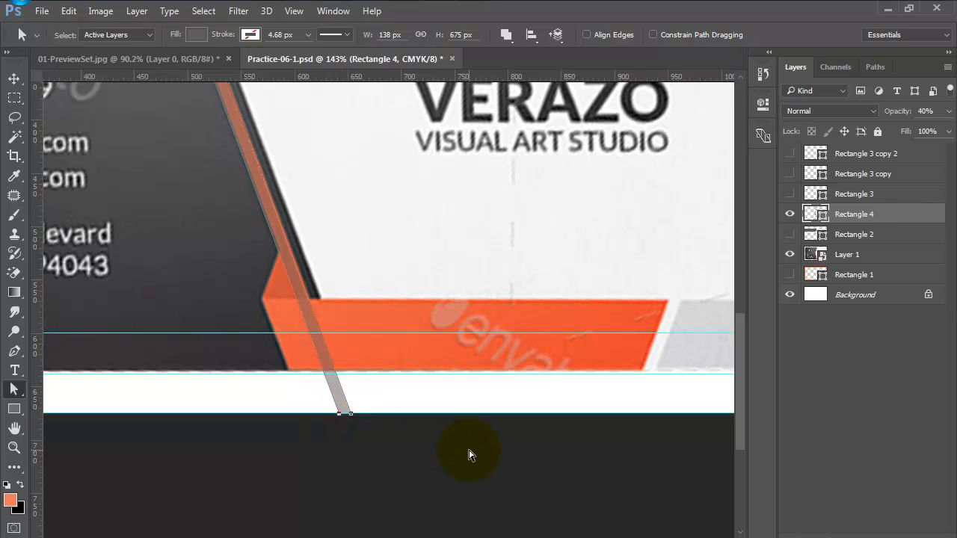
key("ctrl+0")
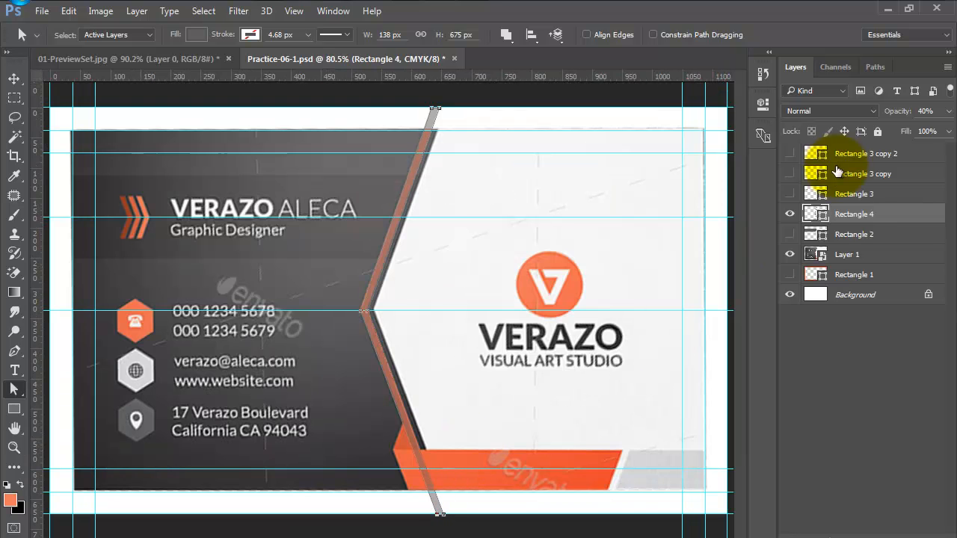
- Fill the divider stripe shape with orange e5775e sampled from the preview's stripe and set its opacity to 100%
left_click(789, 214)
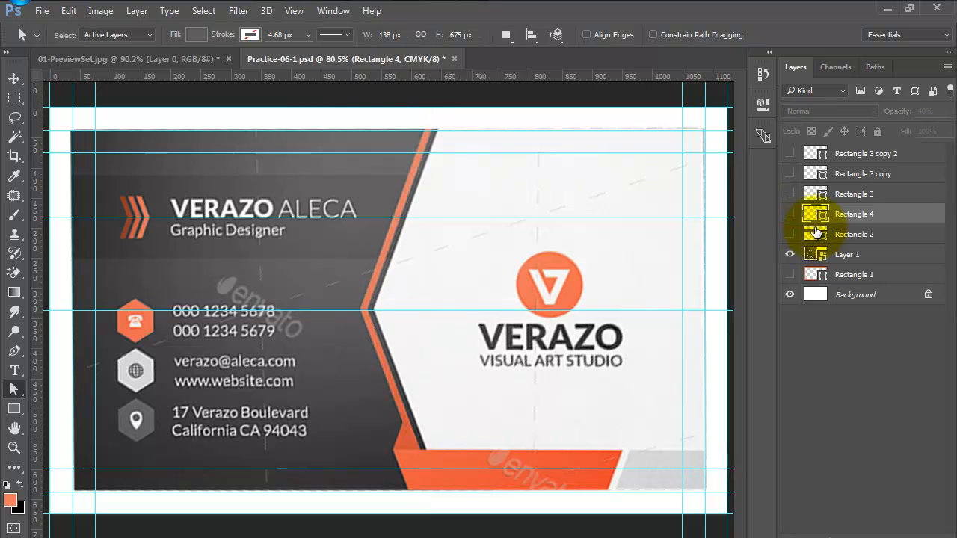
double_click(816, 214)
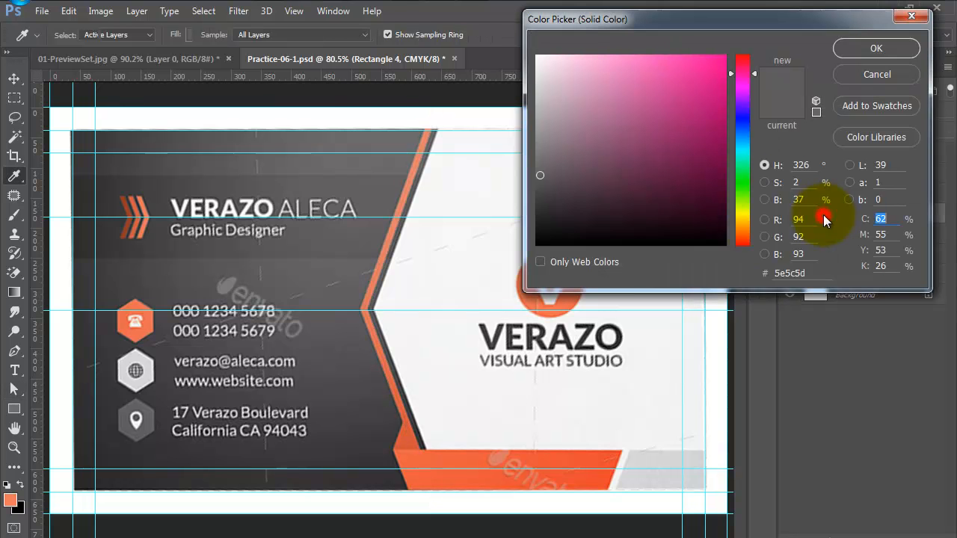
left_click(372, 294)
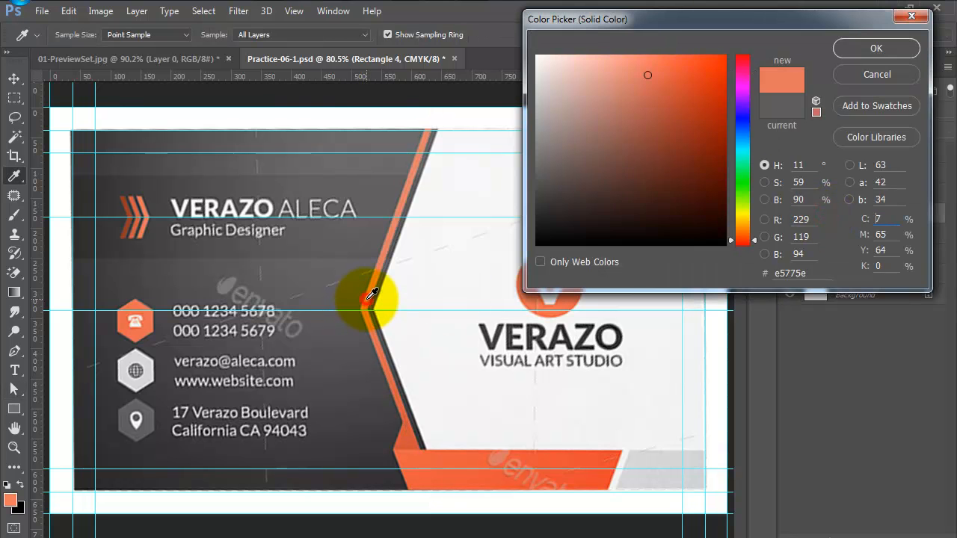
left_click(875, 47)
left_click(790, 215)
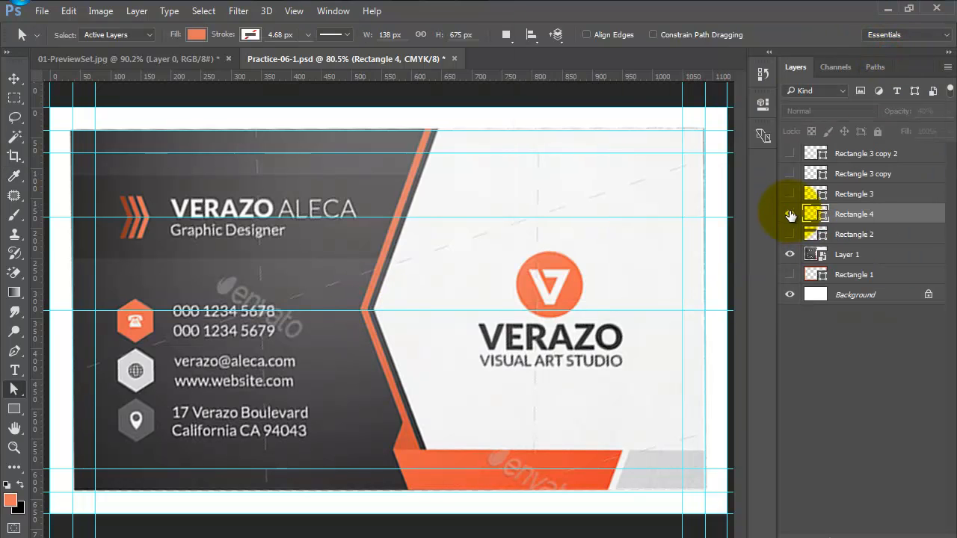
key("0")
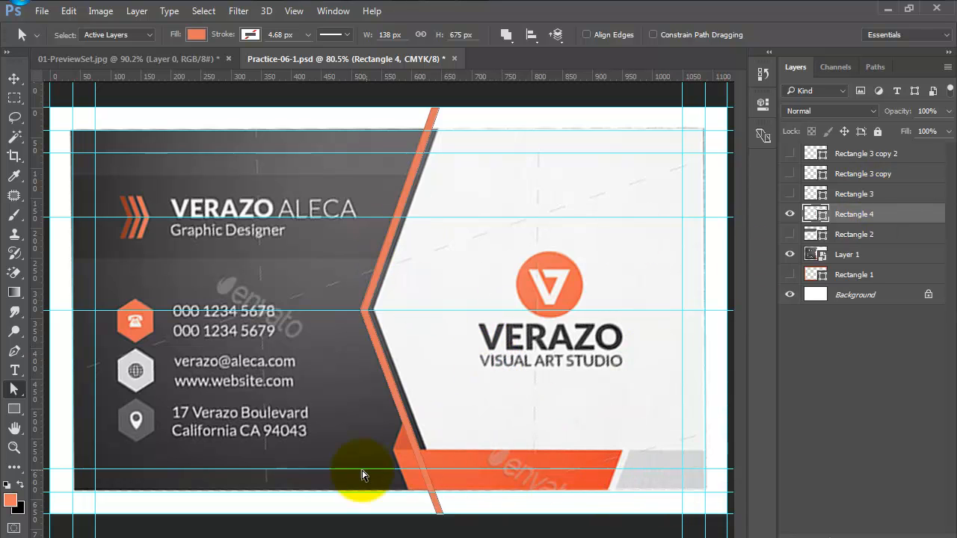
left_click(13, 79)
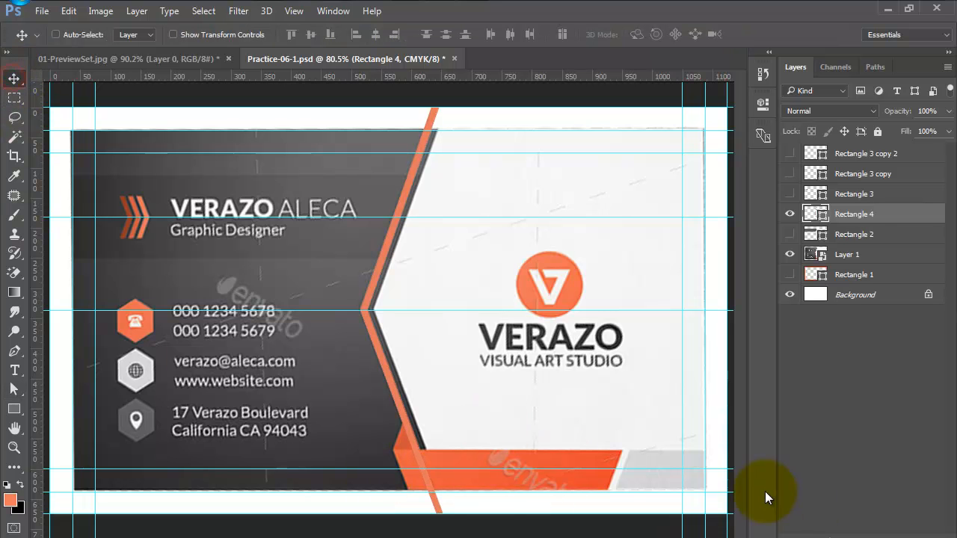
- Draw a rectangle about 161 × 70 px over the preview's grey block at the lower right, reaching the card's right edge
scroll(608, 488, "up", 8)
left_click_drag(670, 484, 256, 408)
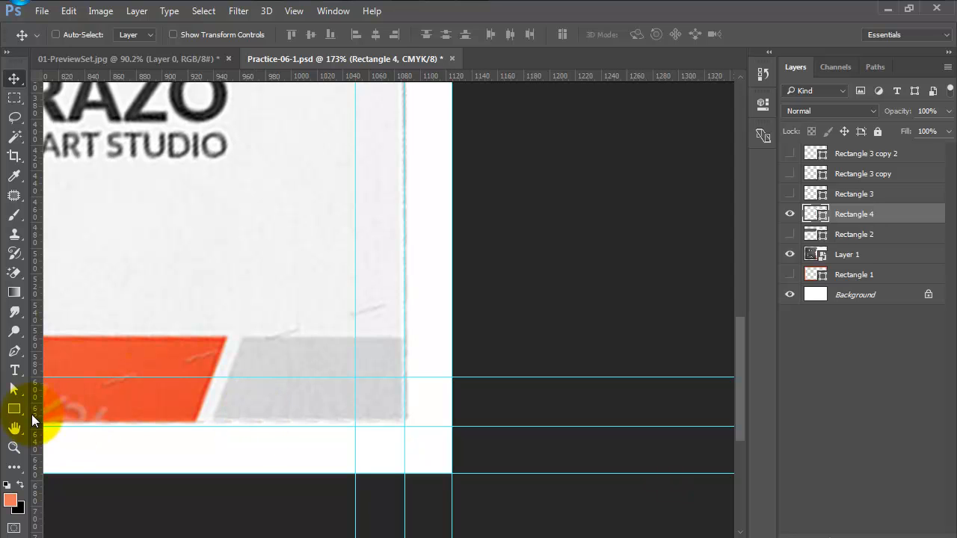
left_click(15, 408)
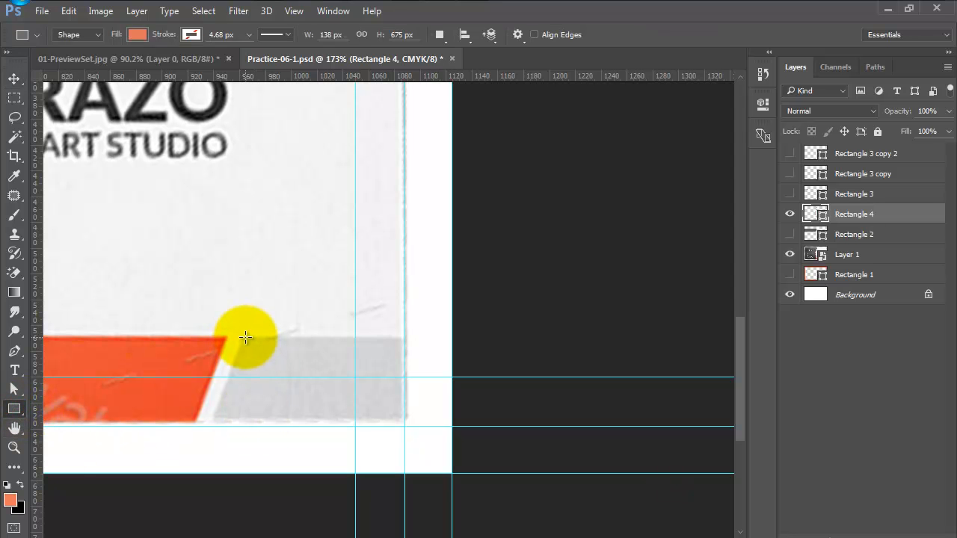
left_click_drag(245, 336, 448, 424)
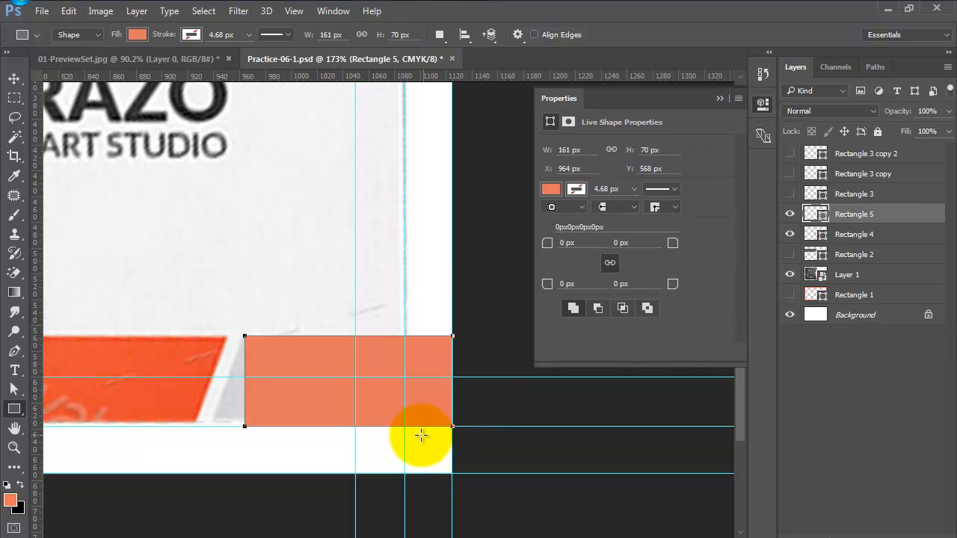
left_click(769, 104)
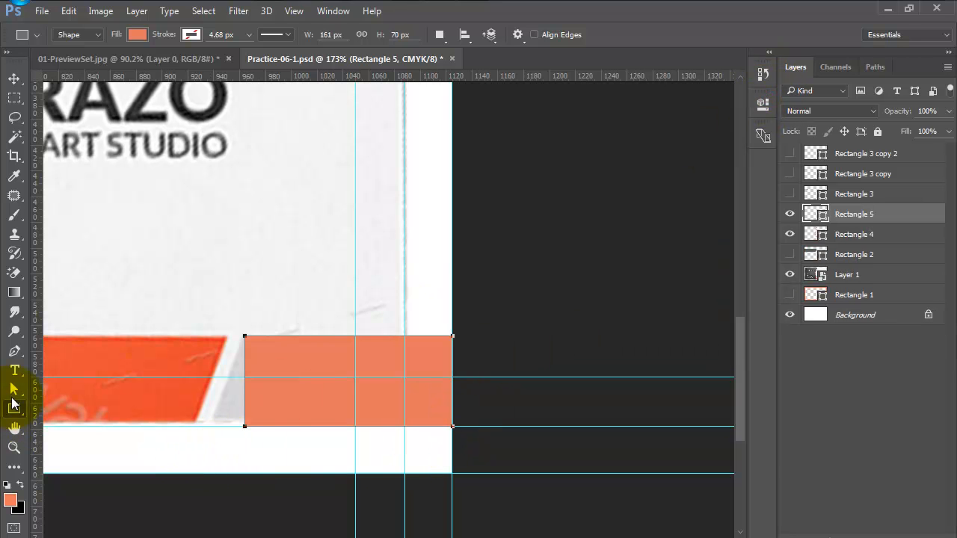
- Set the new rectangle's opacity to 40% and move its bottom-left corner point left to match the grey block's slanted edge
left_click(14, 389)
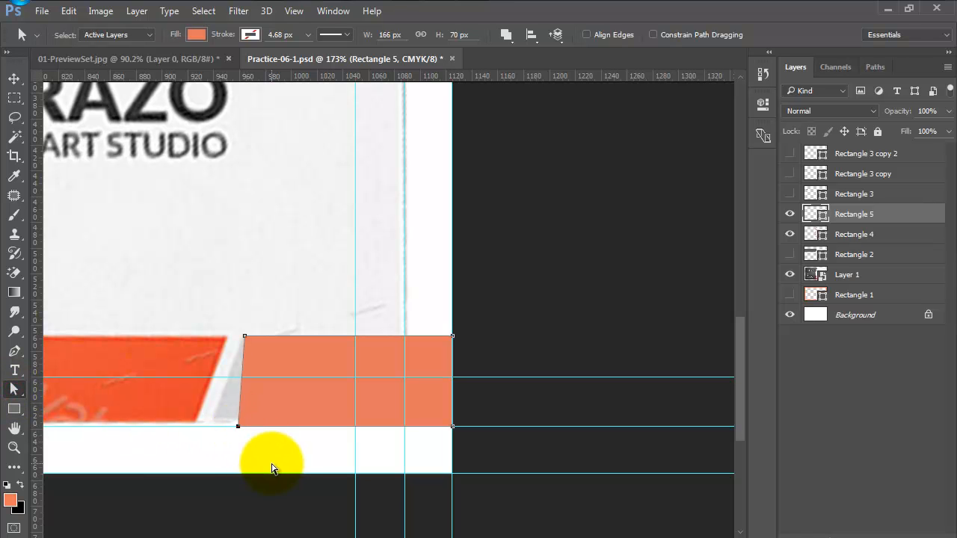
key("4")
key("Left")
key("Left")
key("Left")
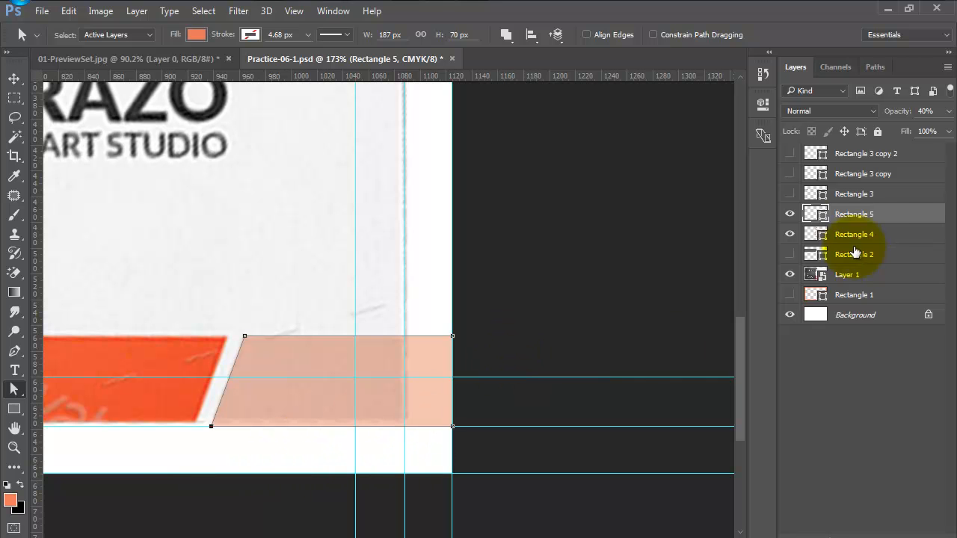
- Fill the slanted block with the light grey sampled from the preview and set its opacity to 100%
left_click(790, 214)
double_click(820, 215)
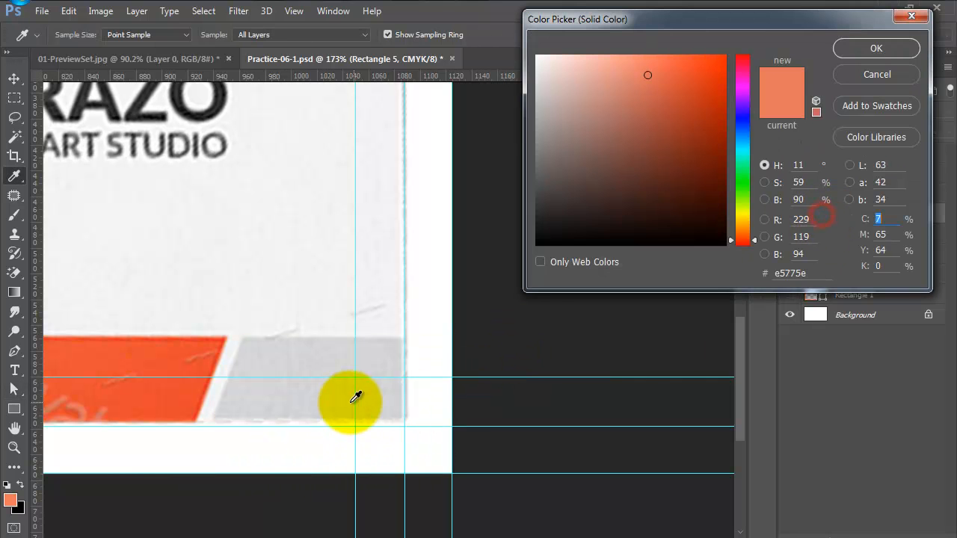
left_click(329, 394)
left_click(891, 51)
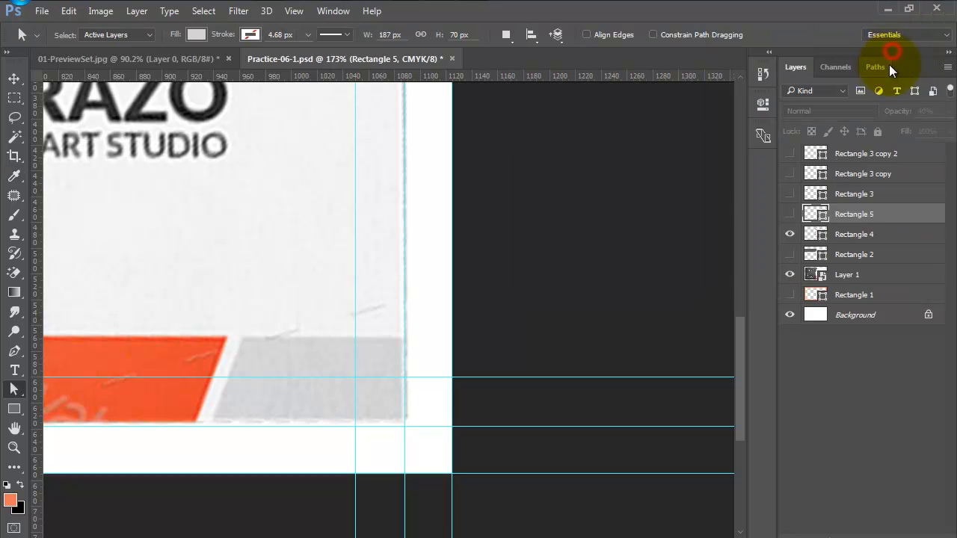
left_click(790, 214)
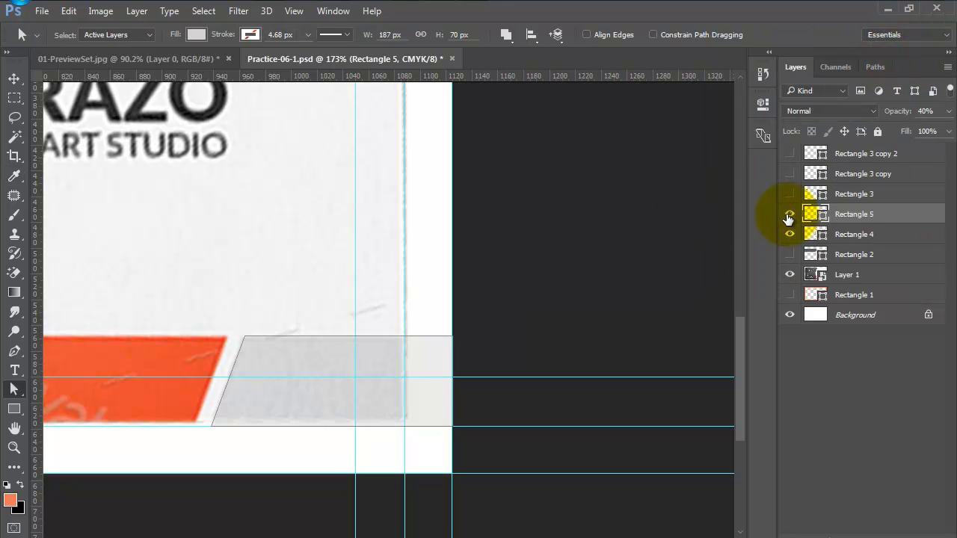
left_click(789, 234)
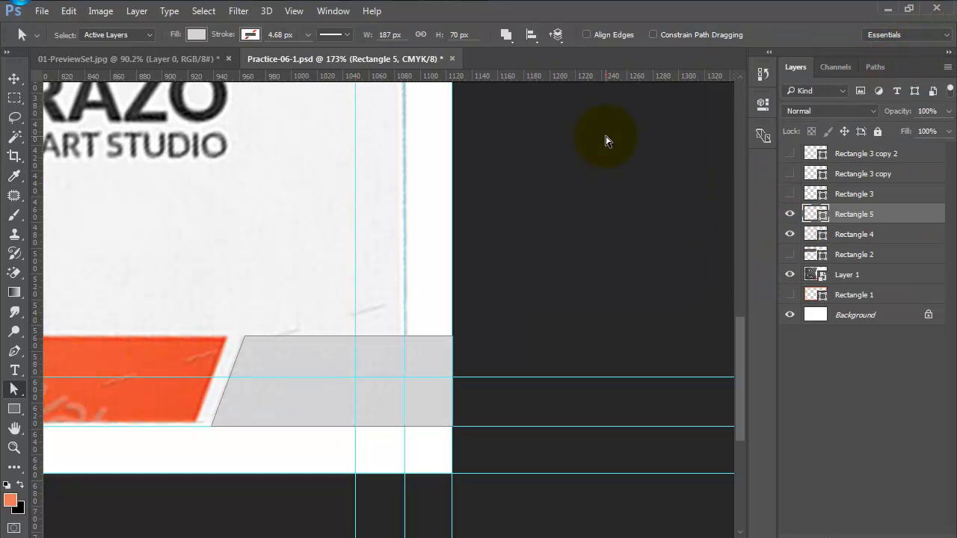
left_click(14, 77)
- Draw a rectangle about 355 × 70 px over the preview's orange bottom band and set its opacity to 40%
scroll(371, 401, "down", 5)
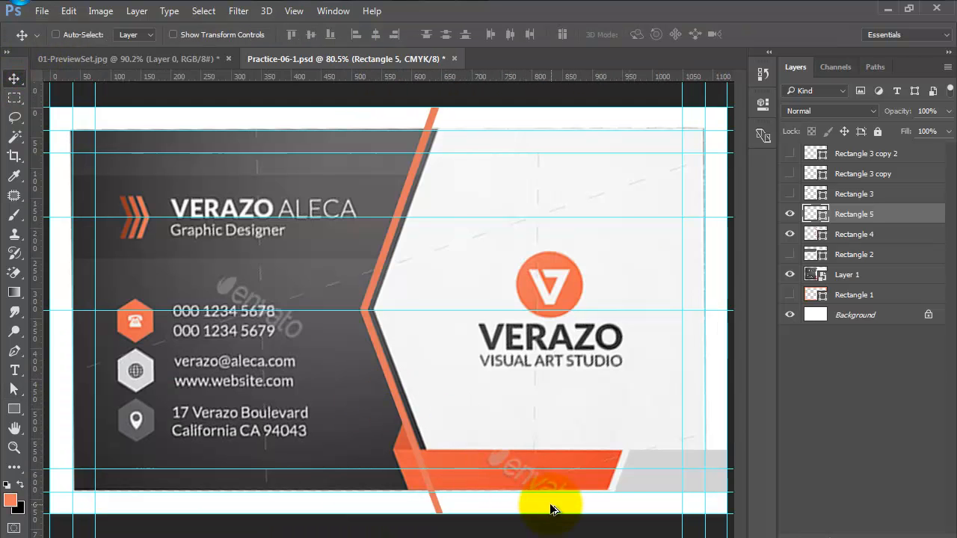
scroll(620, 494, "up", 4)
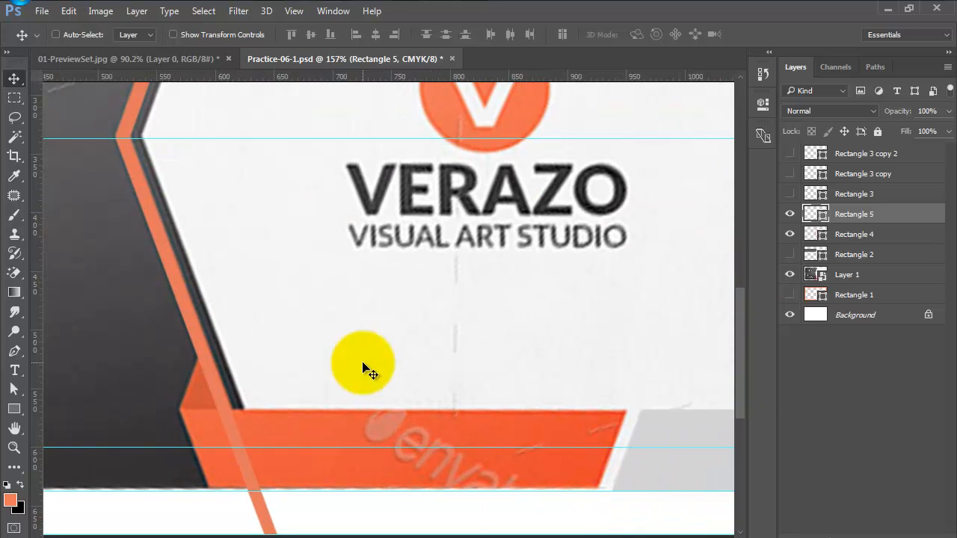
left_click(13, 409)
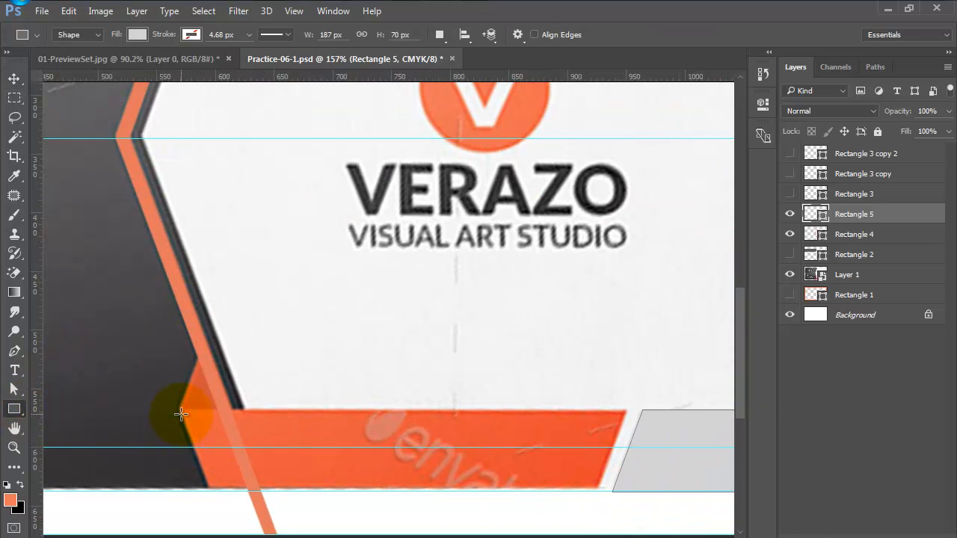
left_click_drag(181, 410, 596, 493)
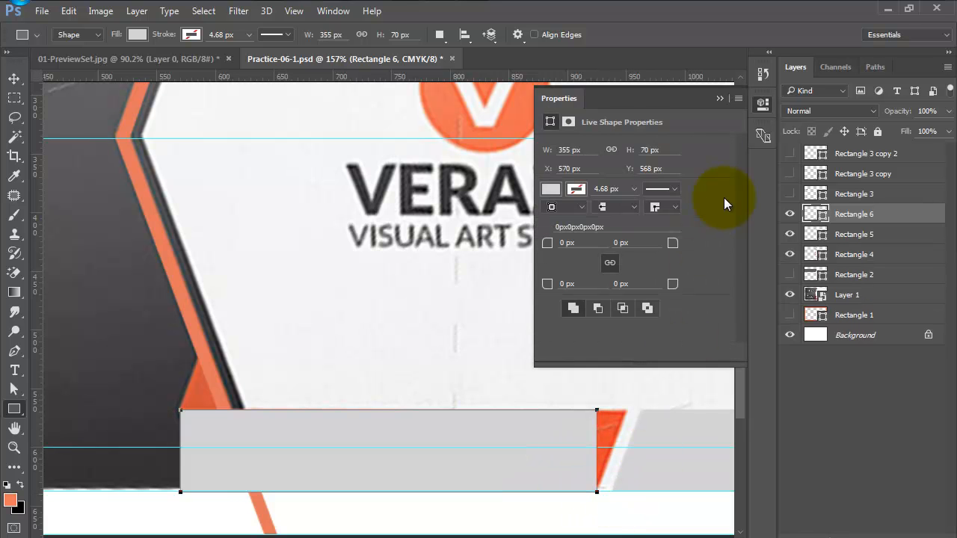
key("4")
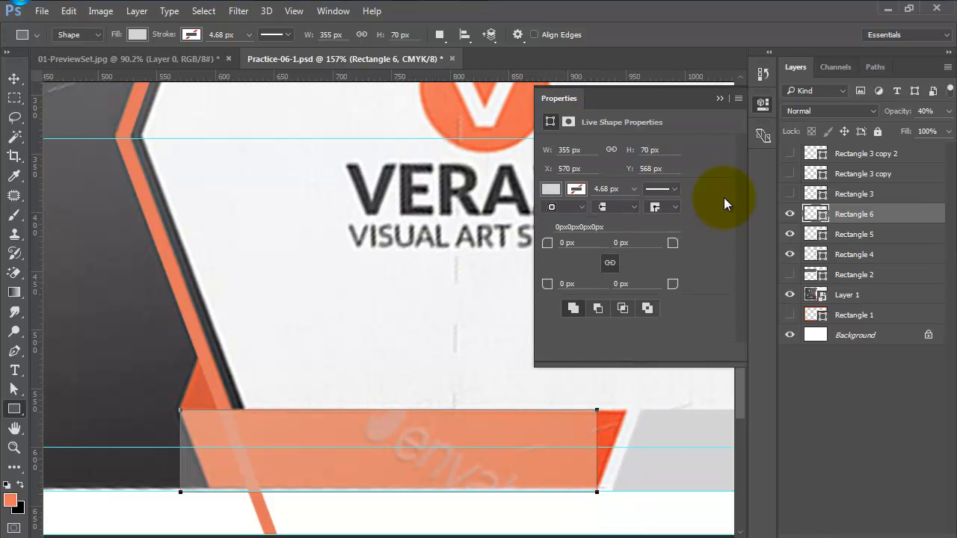
left_click(756, 111)
- Move the orange band's top-right corner point right to match the preview's slanted end, making the shape 381 px wide
scroll(636, 446, "up", 4)
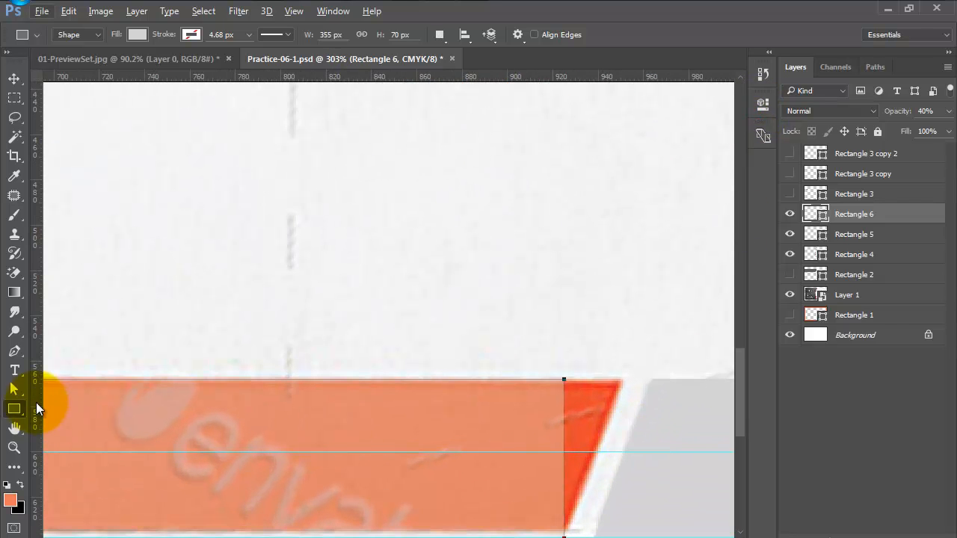
left_click(14, 389)
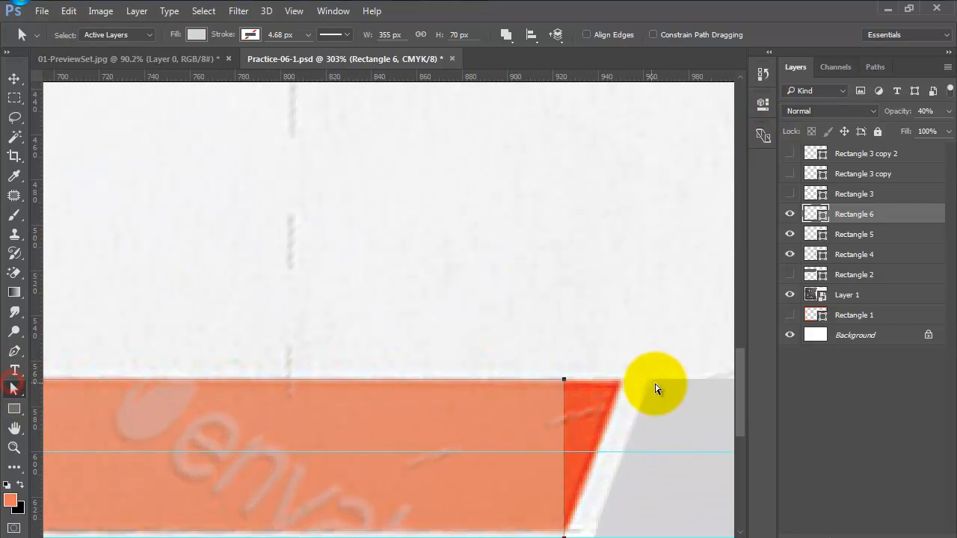
left_click(564, 381)
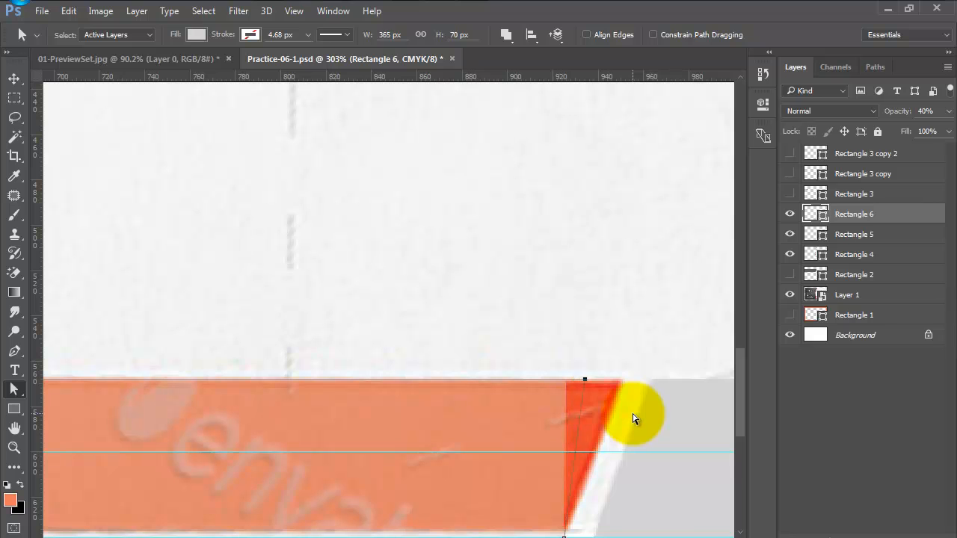
left_click_drag(633, 419, 632, 418)
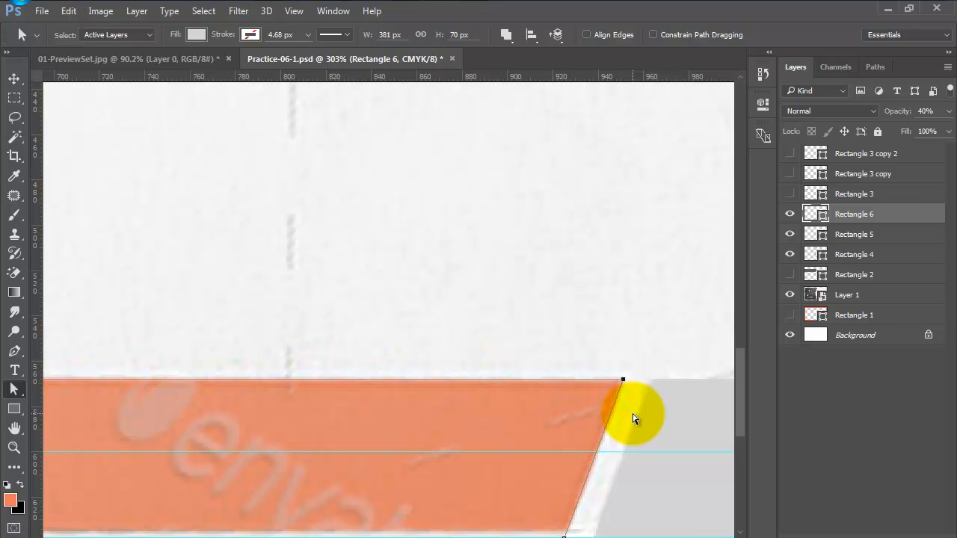
- Move the orange band's bottom-left corner point right to match the slanted edge beside the dark panel
scroll(635, 415, "down", 2)
left_click_drag(454, 462, 620, 482)
left_click_drag(364, 451, 510, 448)
left_click_drag(332, 446, 551, 418)
left_click_drag(365, 420, 479, 416)
left_click(336, 465)
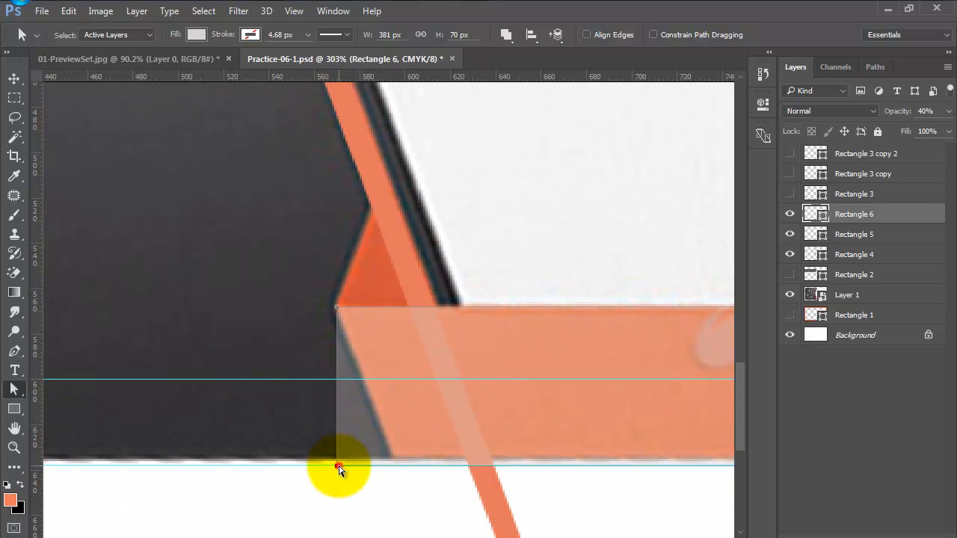
key("Right")
key("Right")
key("Right")
key("Right")
key("Right")
key("Right")
key("Right")
key("Right")
key("Right")
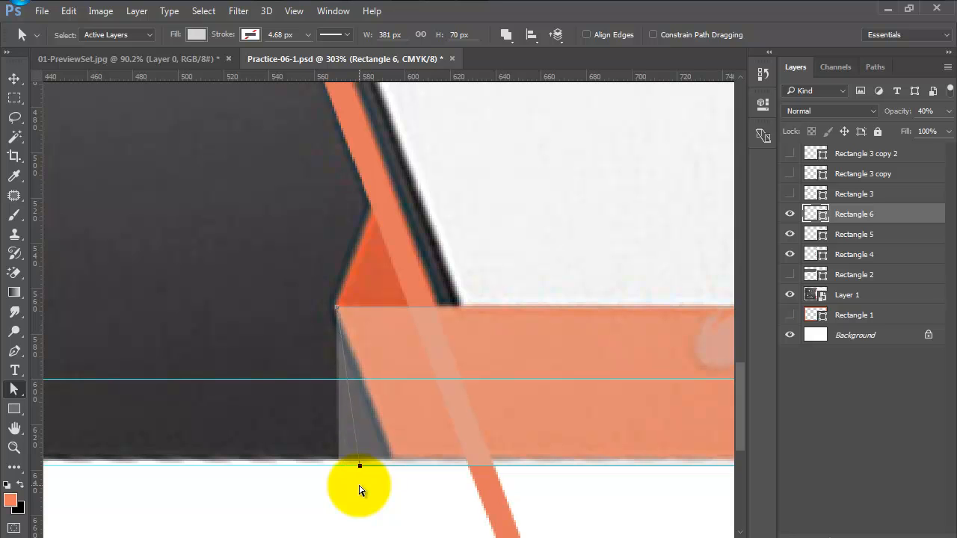
key("Right")
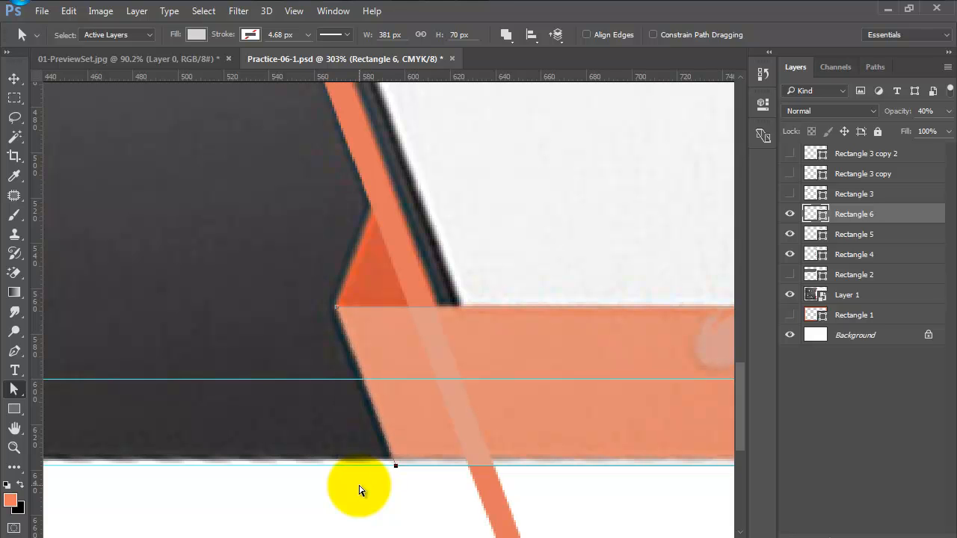
- Hide the band layer, draw a rectangle about 20 × 41 px over the preview's dark orange fold, and set its opacity to 40%
scroll(359, 487, "down", 1)
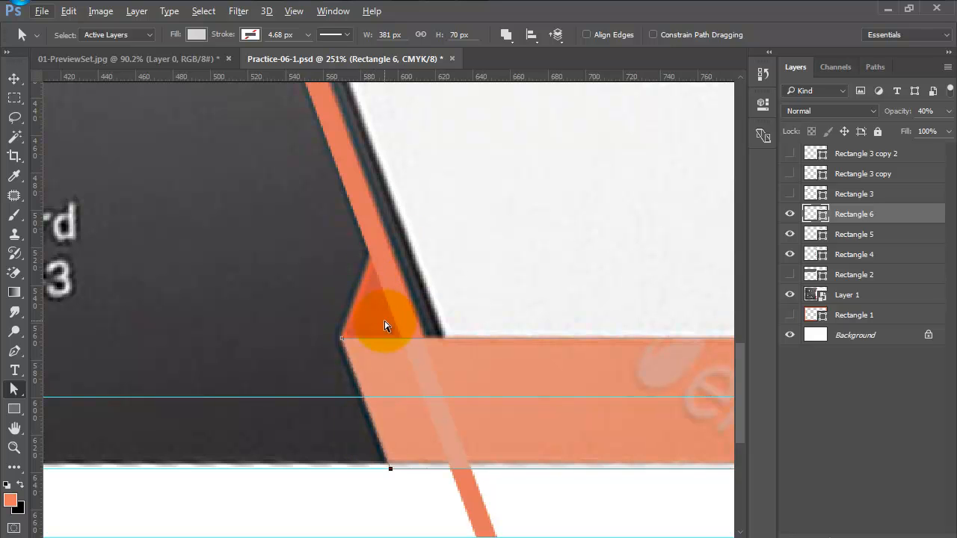
left_click(790, 214)
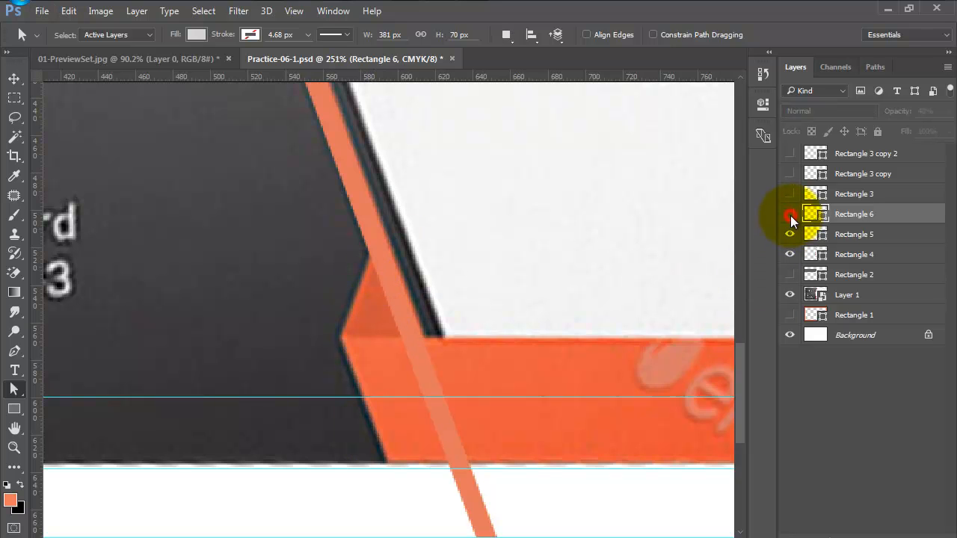
left_click(13, 410)
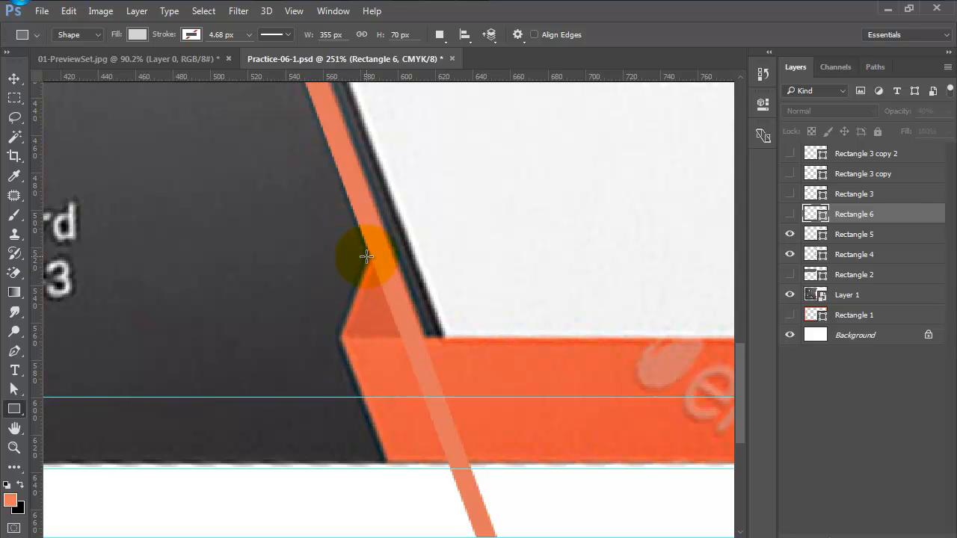
left_click_drag(366, 259, 402, 335)
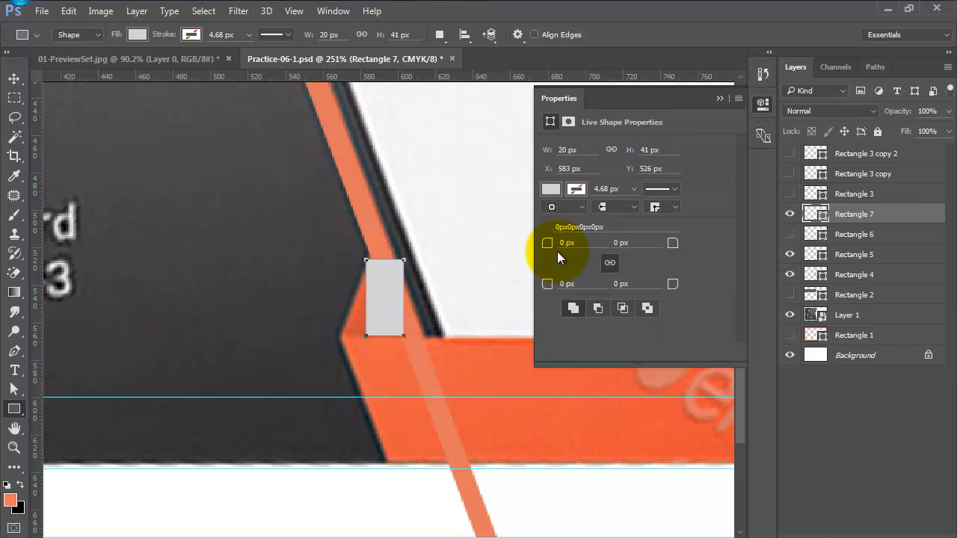
left_click(763, 104)
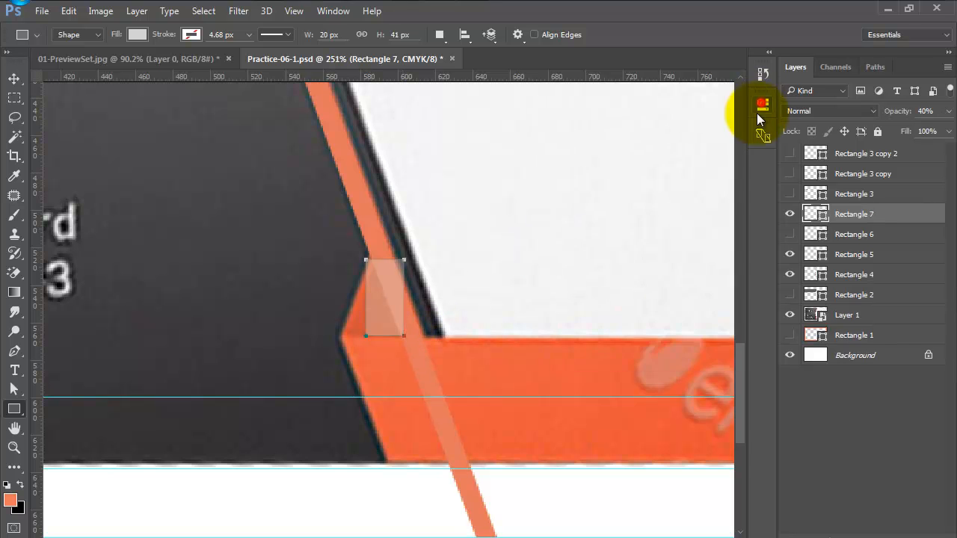
- Reshape the small rectangle into a triangle about 33 px wide by moving its corner points onto the fold's edges
left_click(14, 389)
left_click(365, 345)
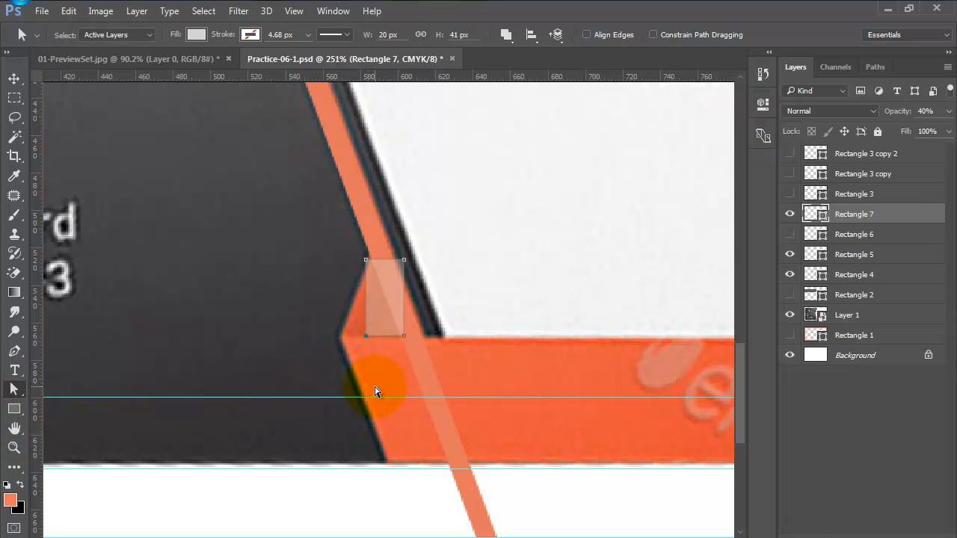
key("Left")
key("Left")
key("Left")
key("Left")
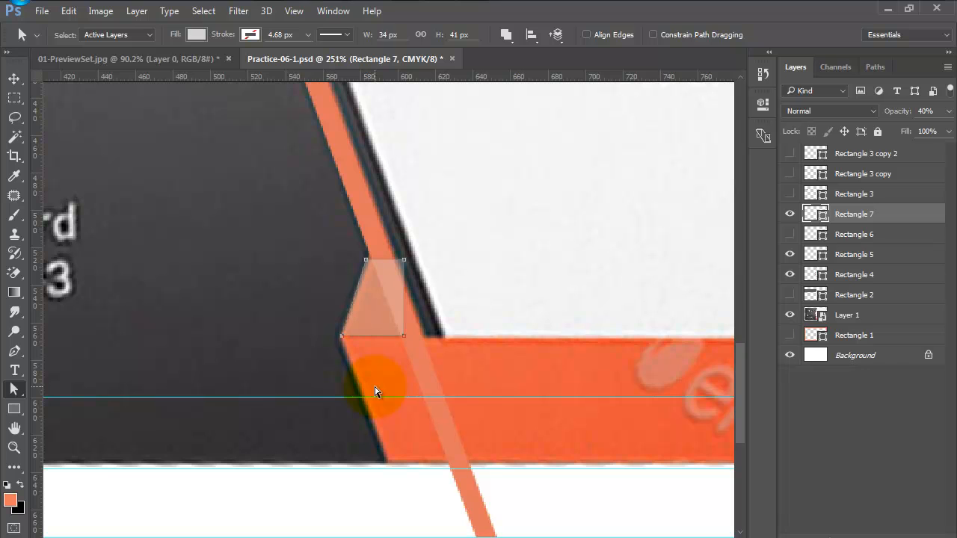
left_click(365, 260)
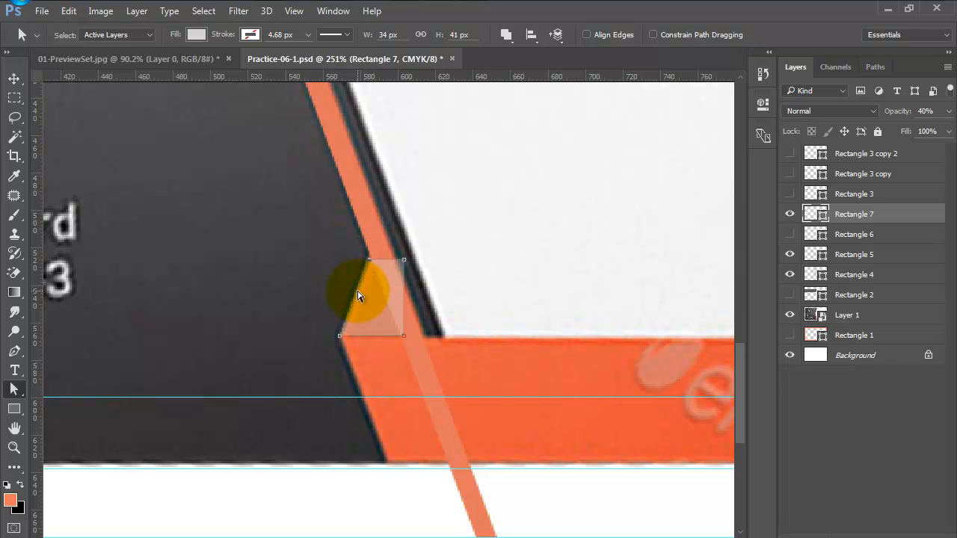
left_click(404, 260)
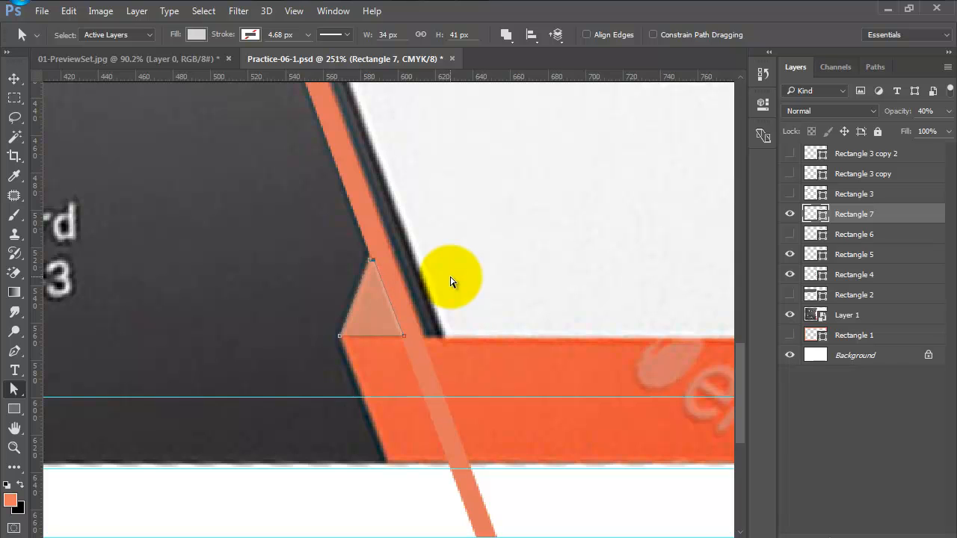
left_click(403, 337)
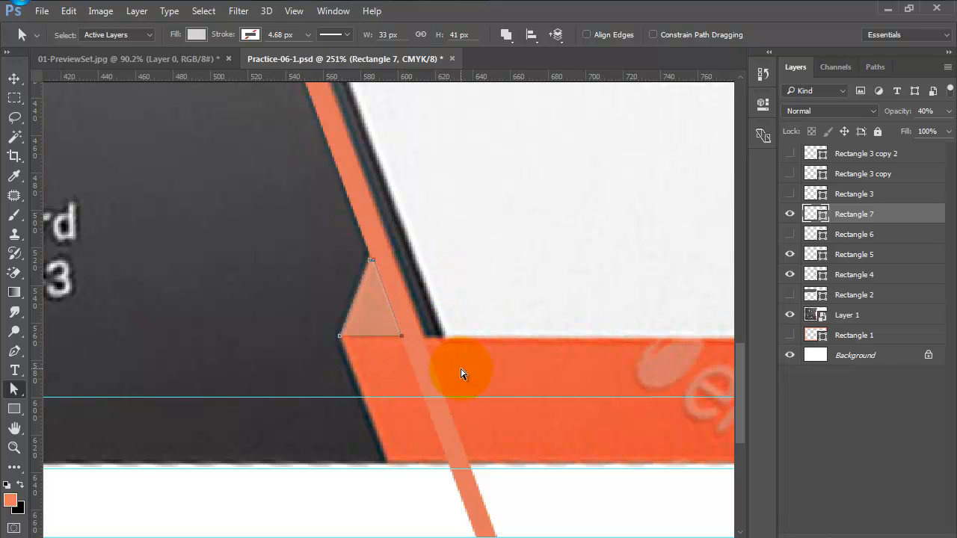
- Hide the fold triangle and fill it with the dark orange sampled from the preview's fold
left_click(789, 214)
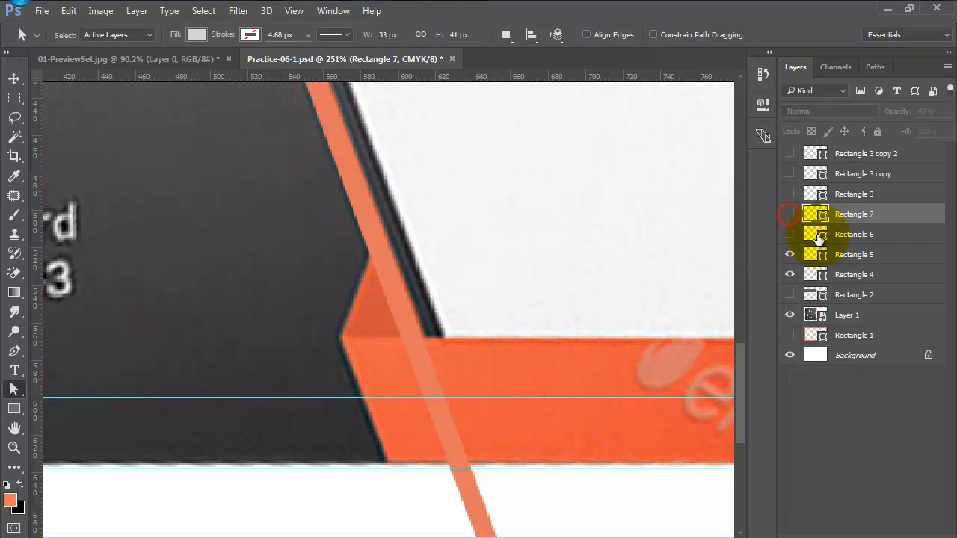
double_click(810, 213)
left_click(369, 322)
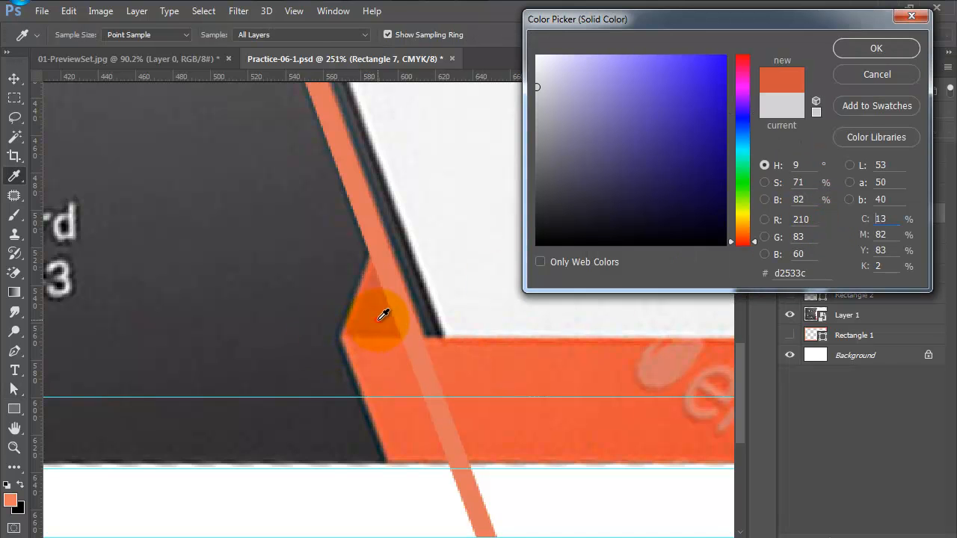
left_click(874, 49)
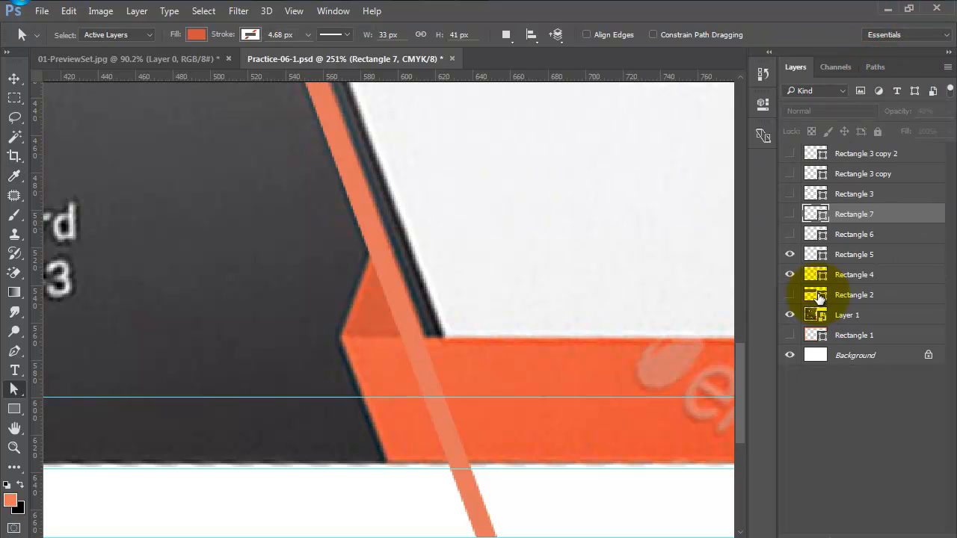
left_click(791, 237)
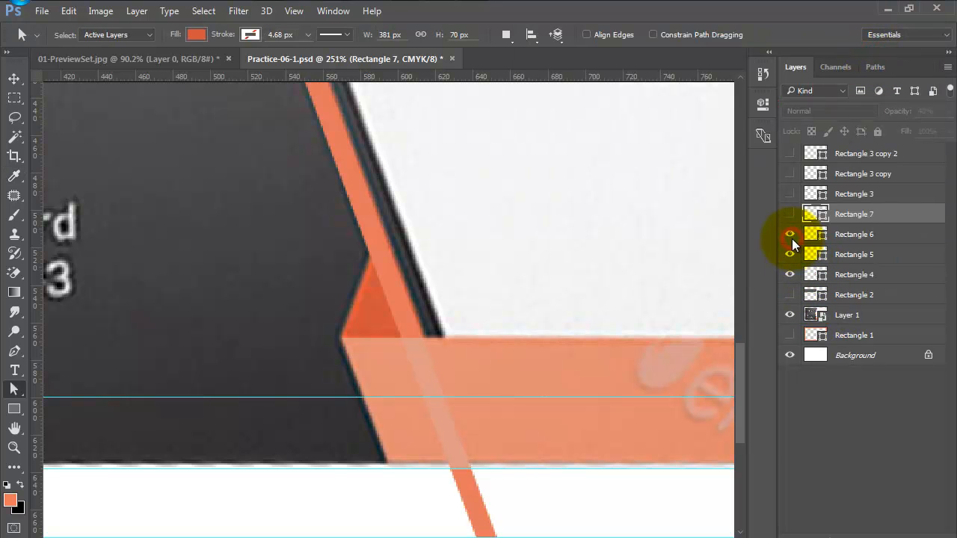
left_click(790, 237)
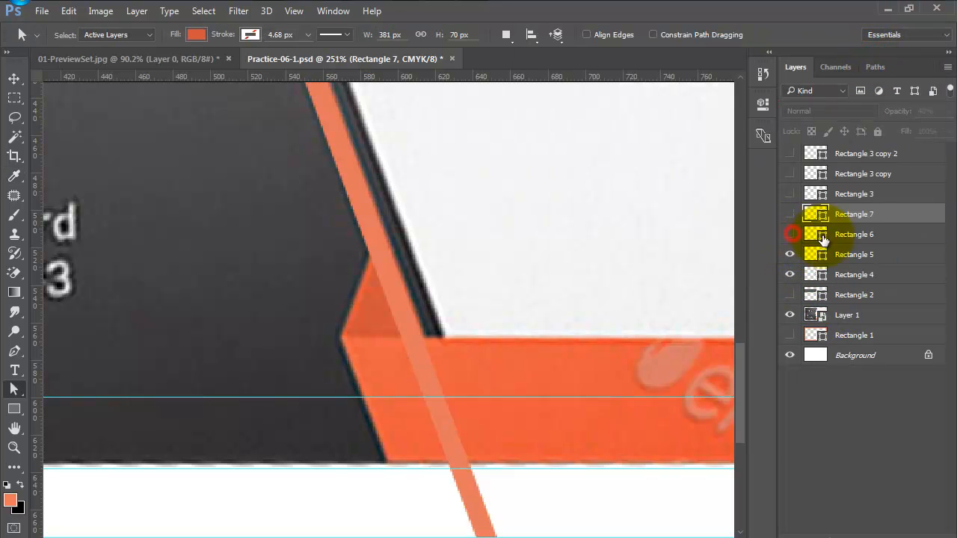
double_click(814, 234)
left_click(526, 427)
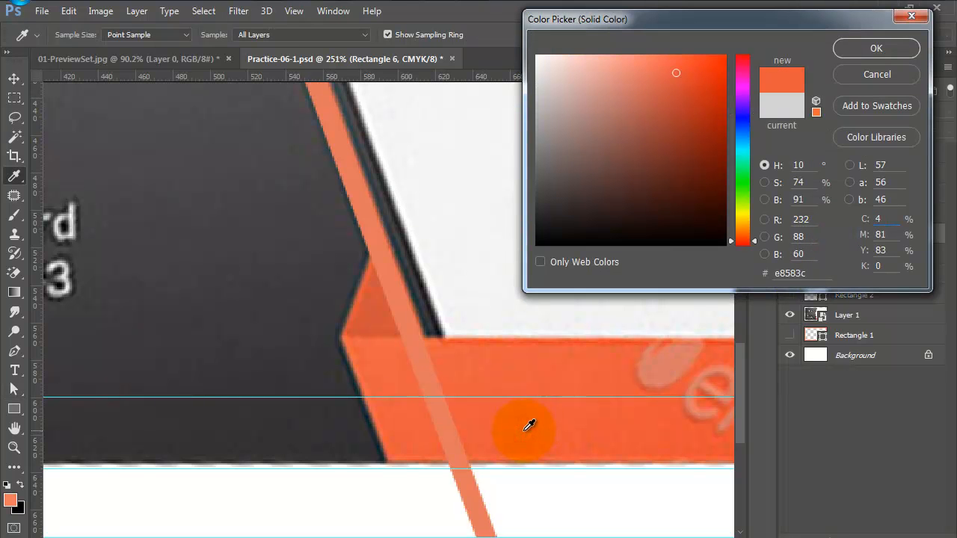
left_click(876, 75)
- Fill the hidden bottom band shape with the orange sampled near the slanted end of the preview's band
scroll(526, 327, "down", 5)
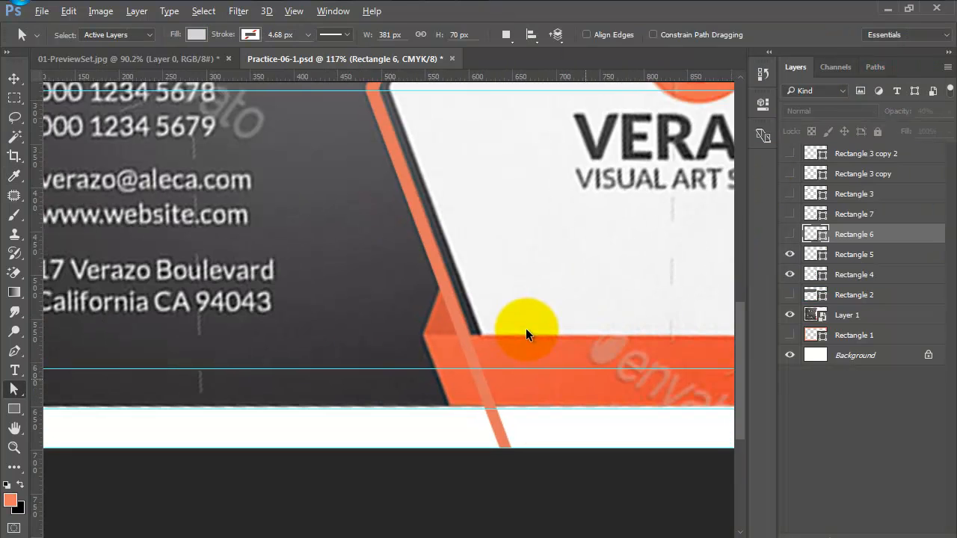
left_click_drag(609, 335, 251, 327)
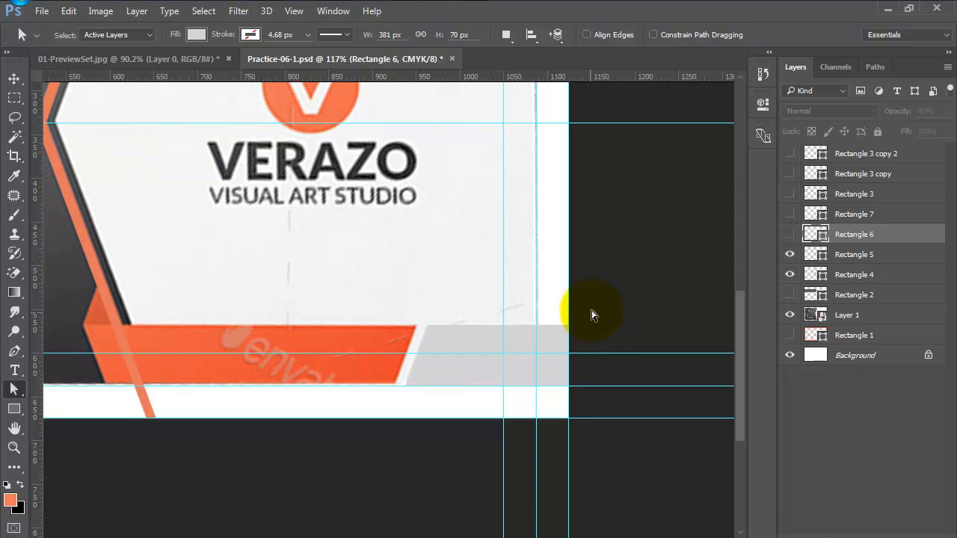
double_click(820, 236)
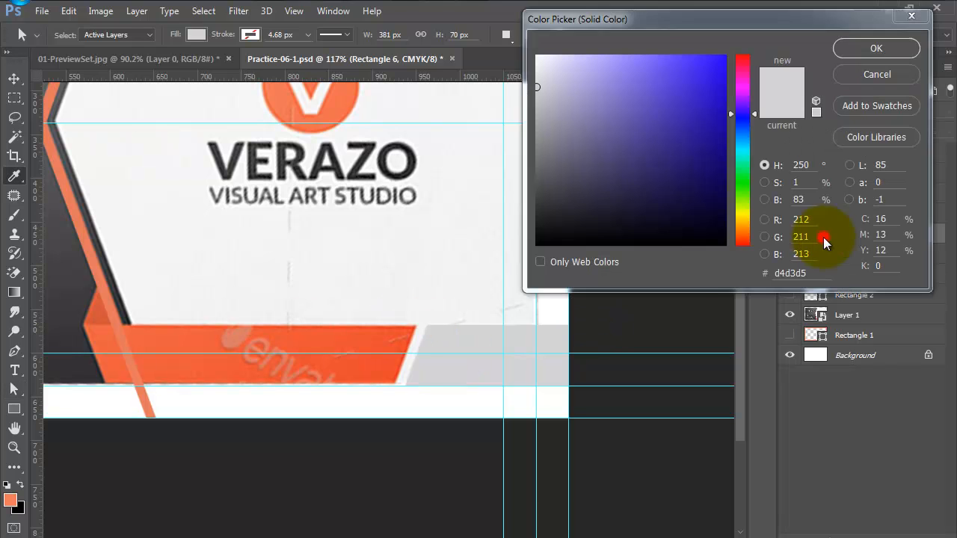
left_click(377, 371)
left_click(876, 48)
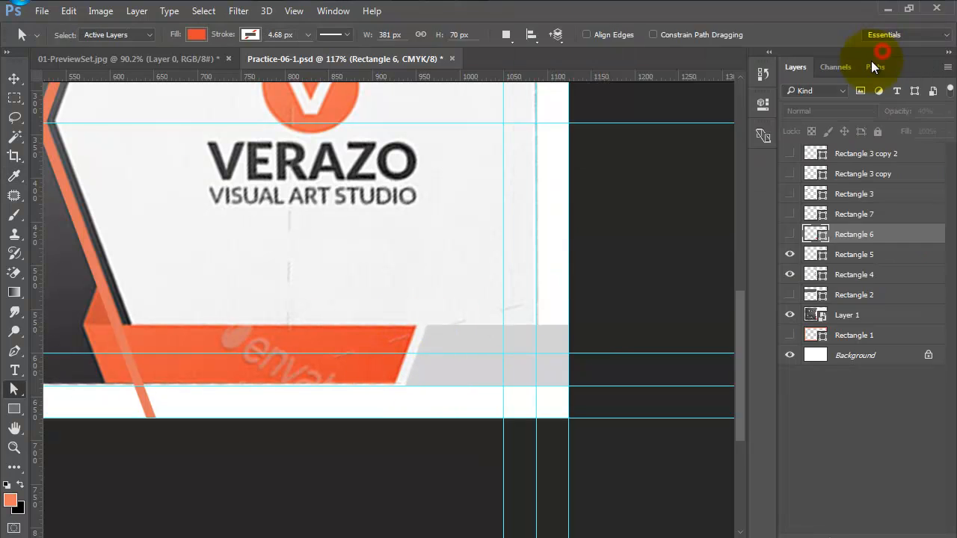
- Show the orange band and fold triangle, set both to 100% opacity, and hide the preview image layer
left_click(789, 234)
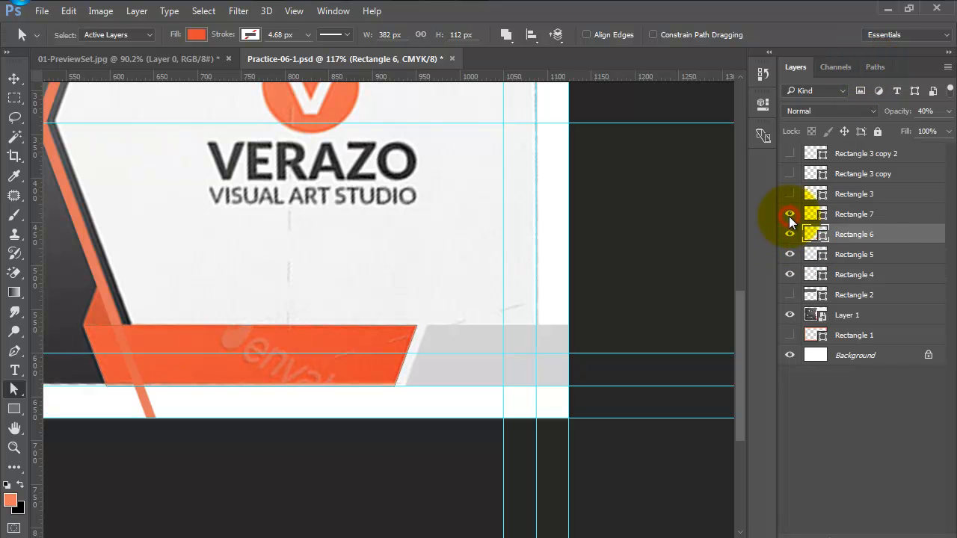
key("0")
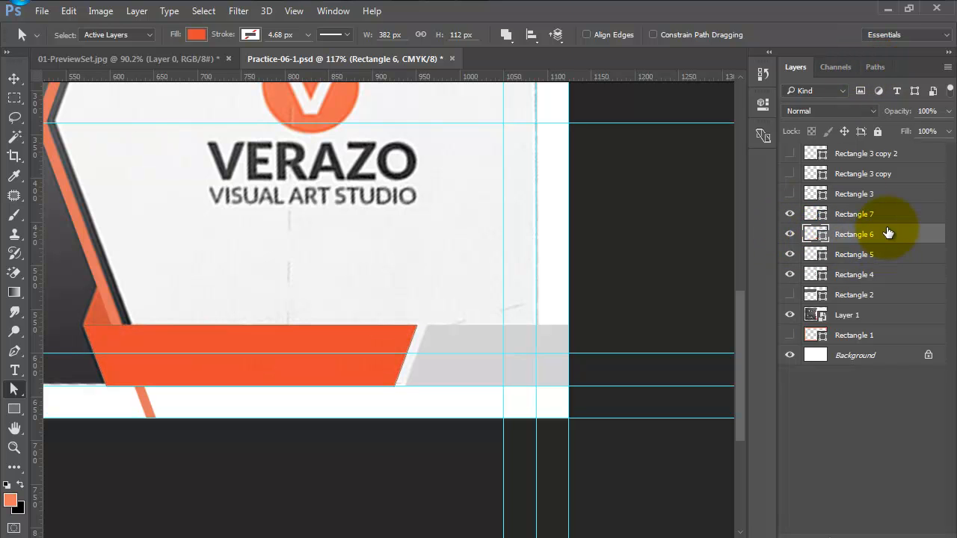
left_click(884, 215)
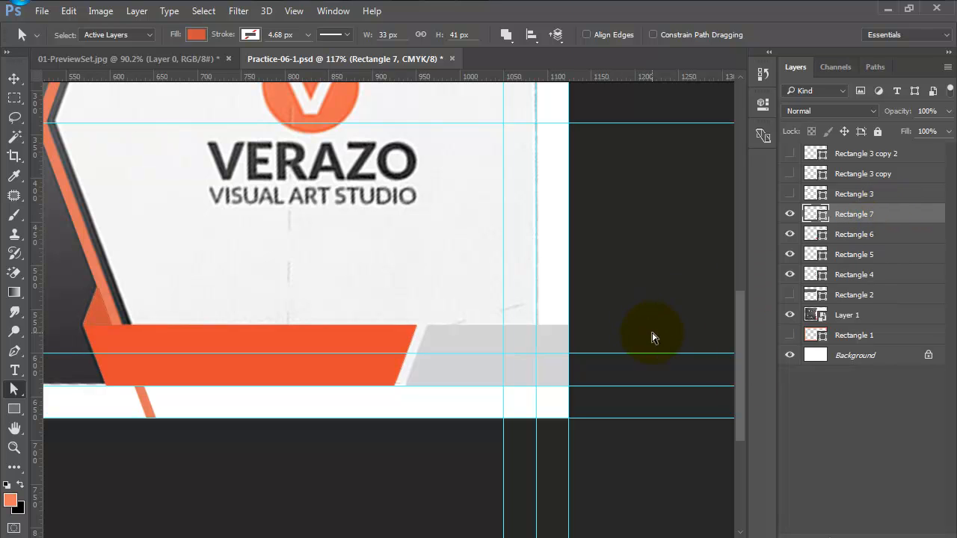
left_click(790, 316)
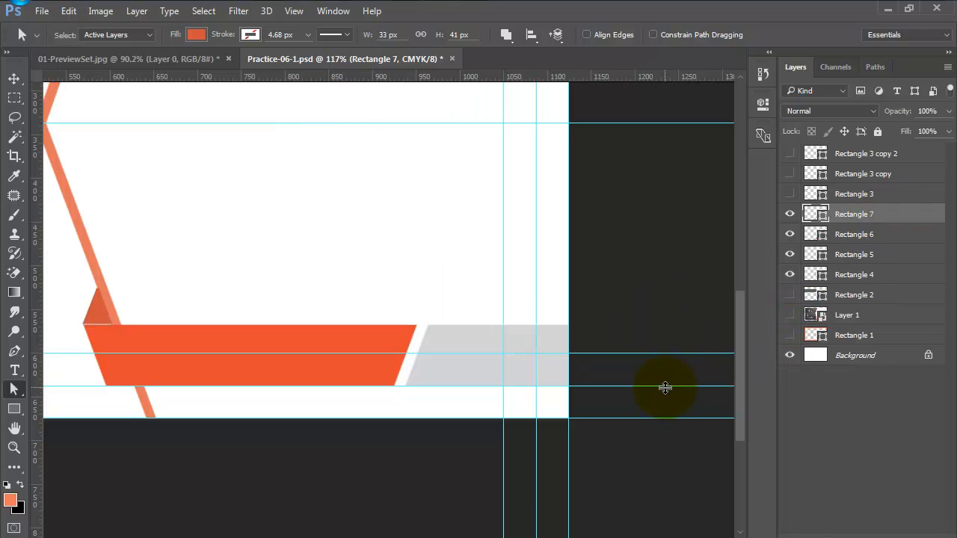
- Move both bottom corners of the dark orange fold triangle down 1 px to meet the orange band's upper edge
key("ctrl+0")
scroll(486, 473, "up", 4)
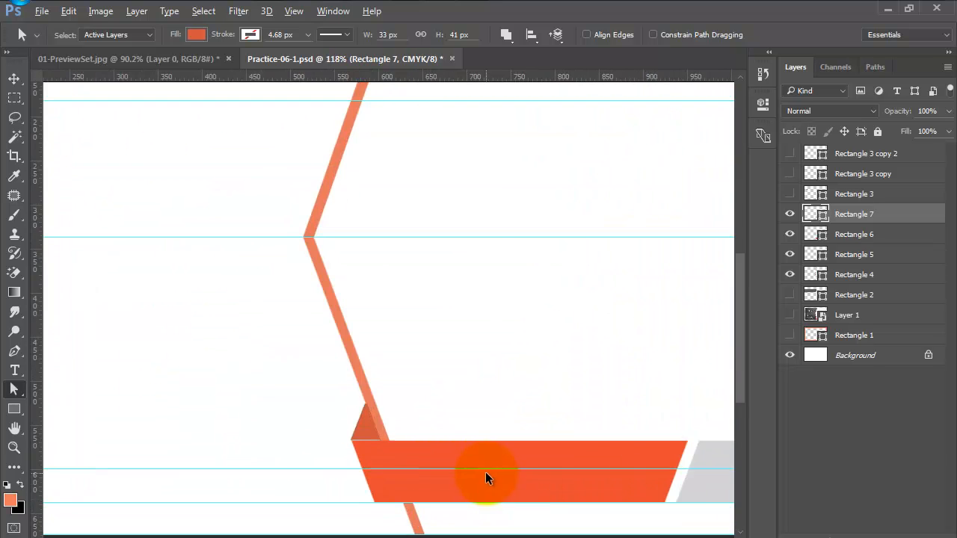
scroll(485, 471, "up", 3)
left_click_drag(342, 399, 379, 384)
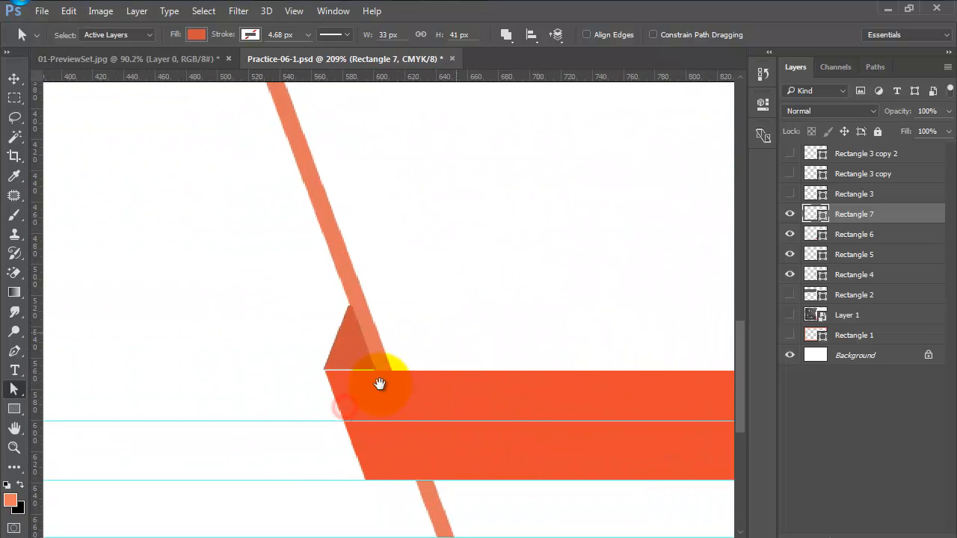
scroll(380, 383, "up", 5)
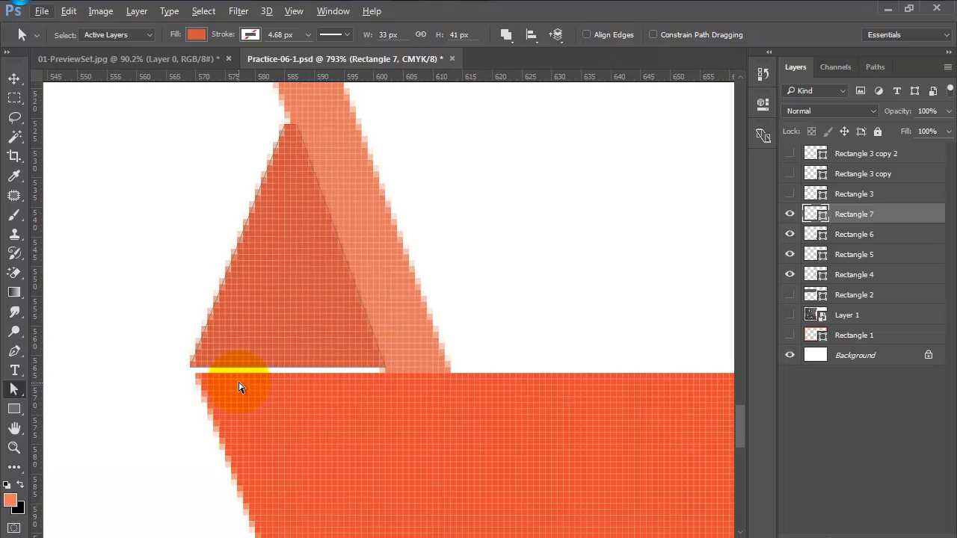
left_click(196, 368)
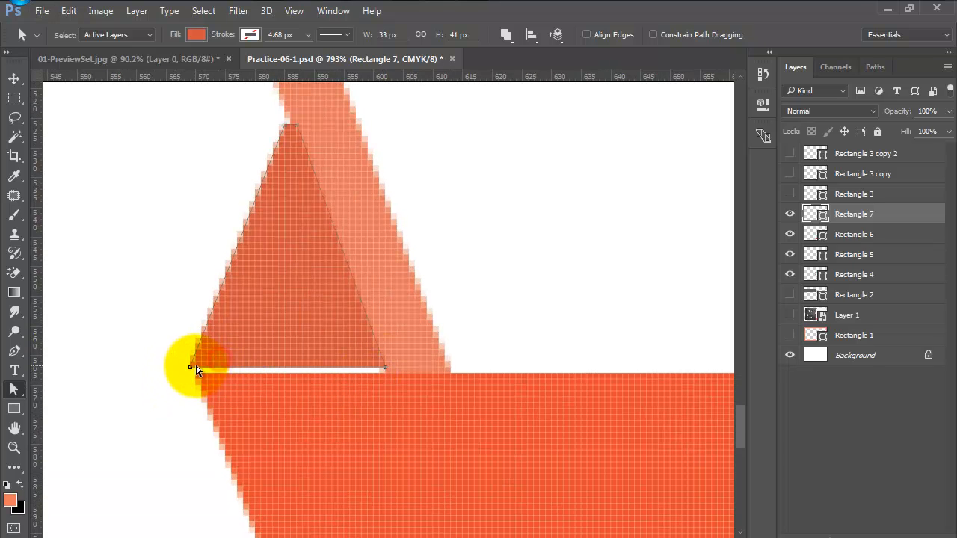
key("Down")
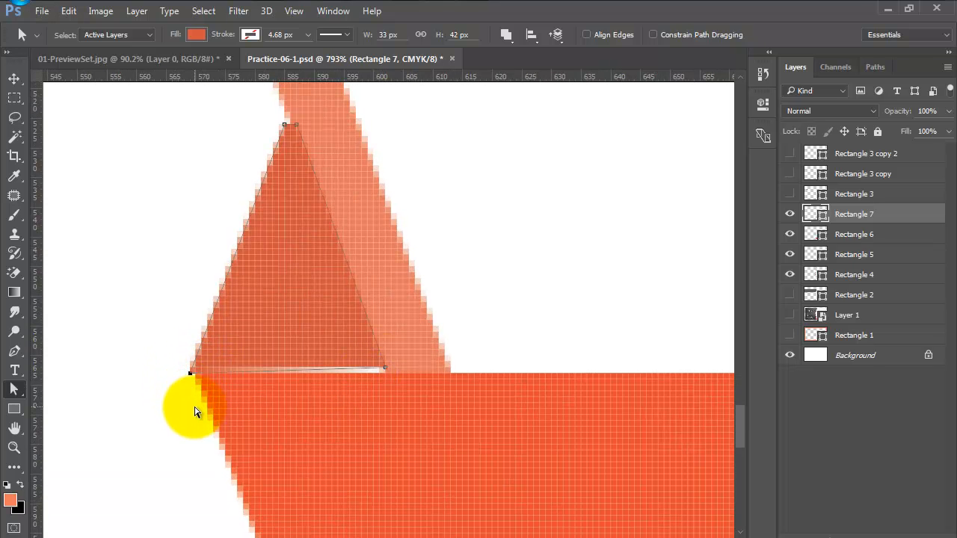
left_click(383, 368)
key("Down")
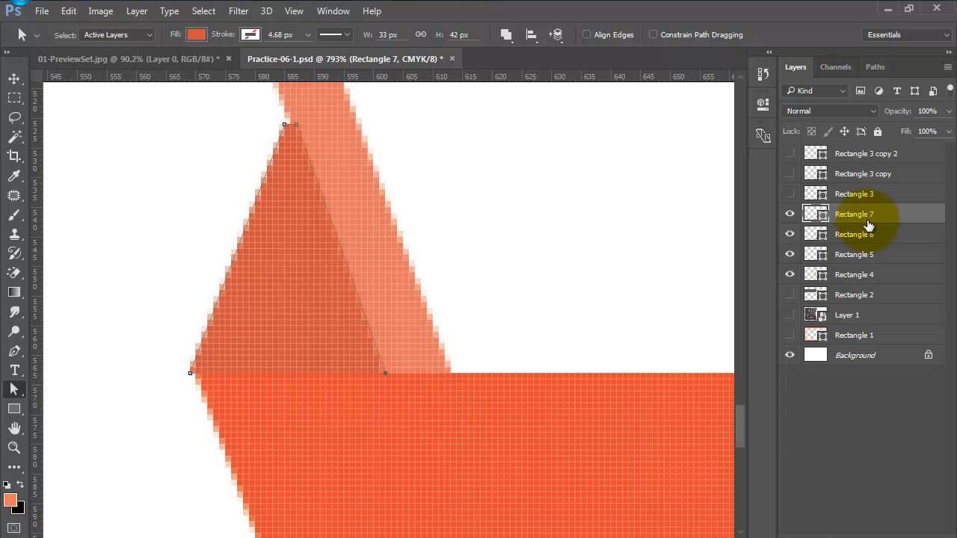
- Place the fold triangle's layer beneath the orange band's layer and shift its bottom-left corner 1 px right to match the band's corner
left_click_drag(869, 214, 872, 243)
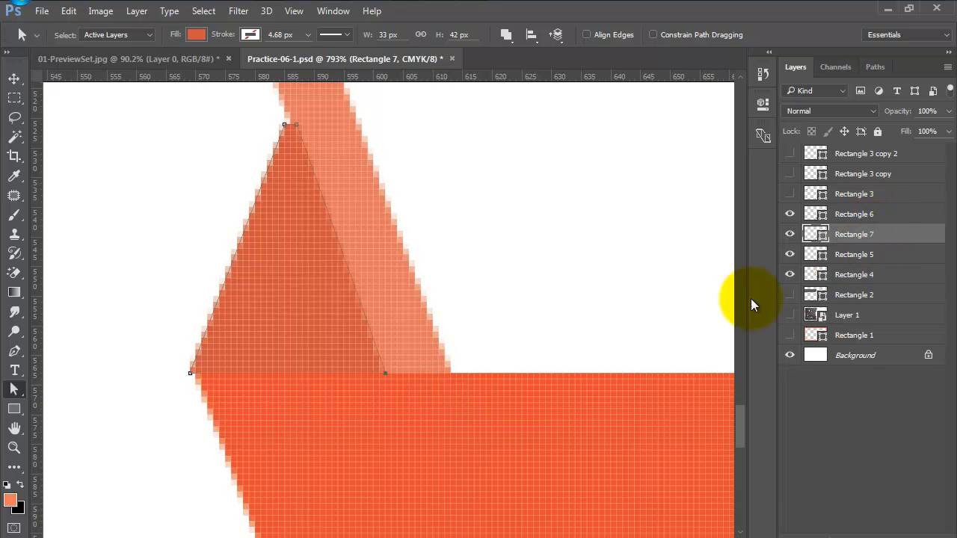
left_click(189, 373)
key("Right")
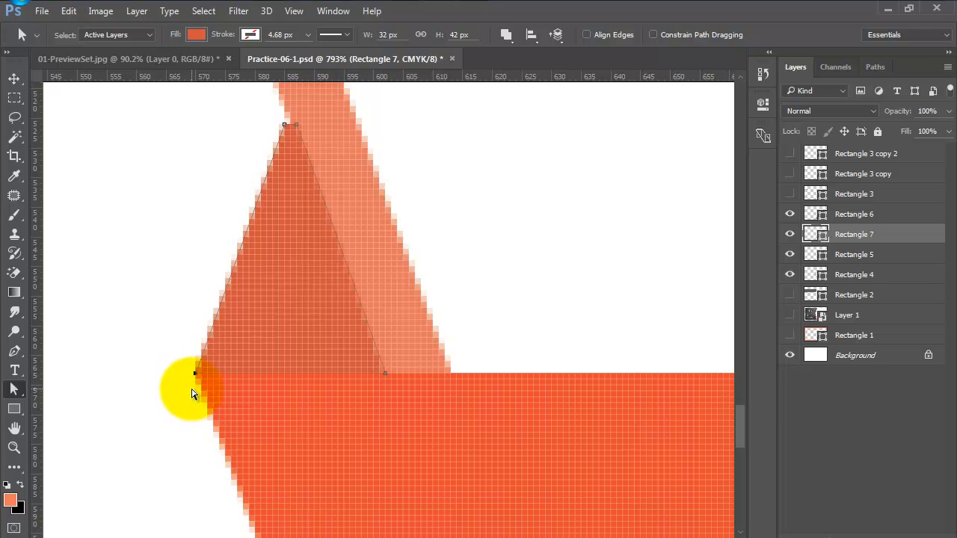
left_click(14, 78)
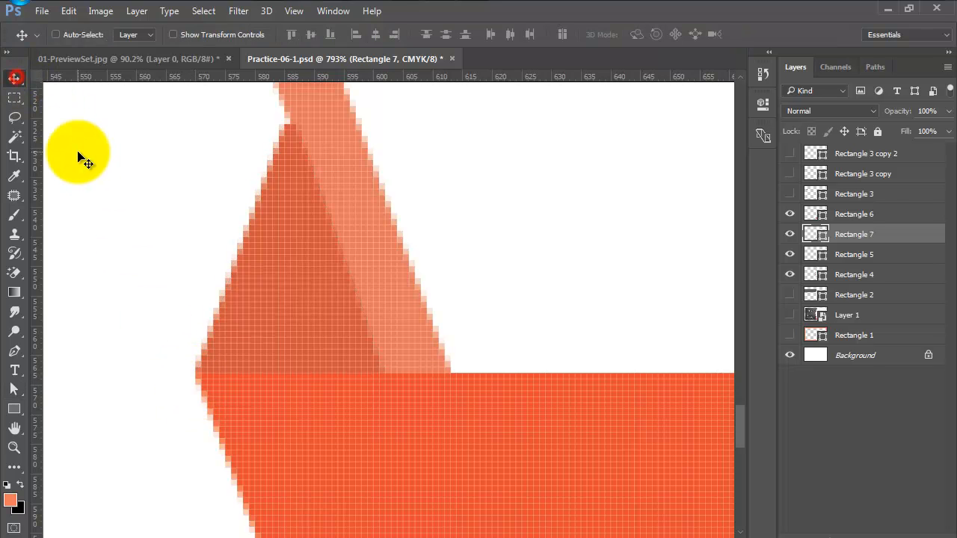
- Show the three chevron layers, the name band and the preview image layer
key("ctrl+0")
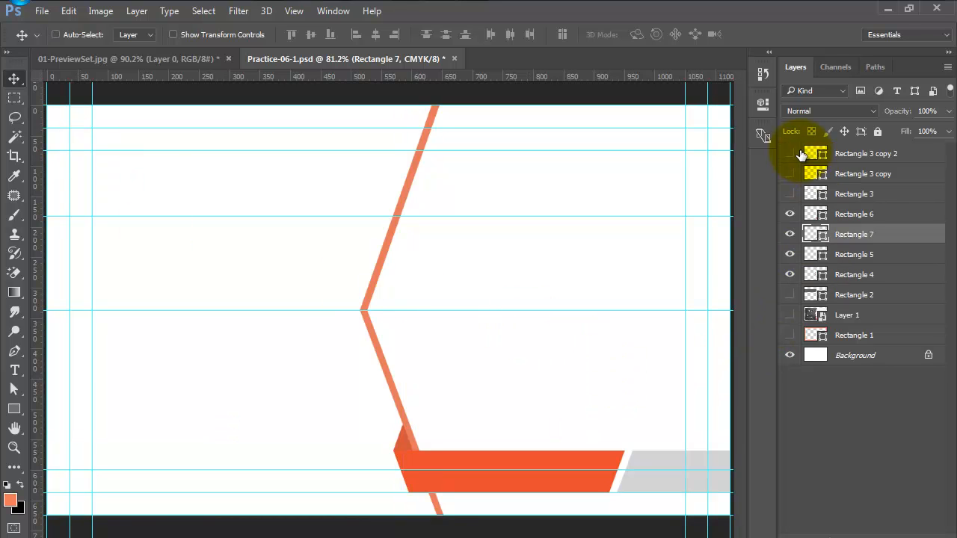
left_click_drag(793, 168, 792, 203)
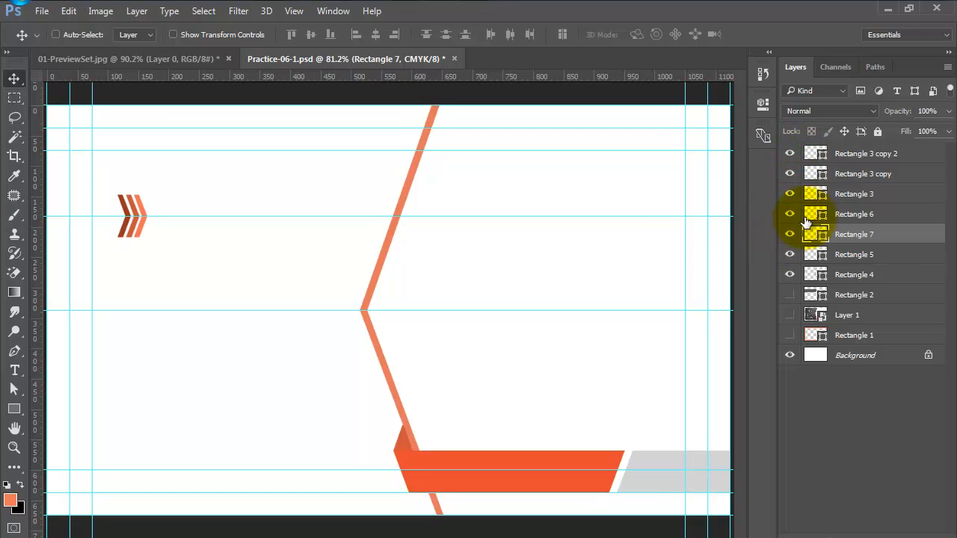
left_click(790, 295)
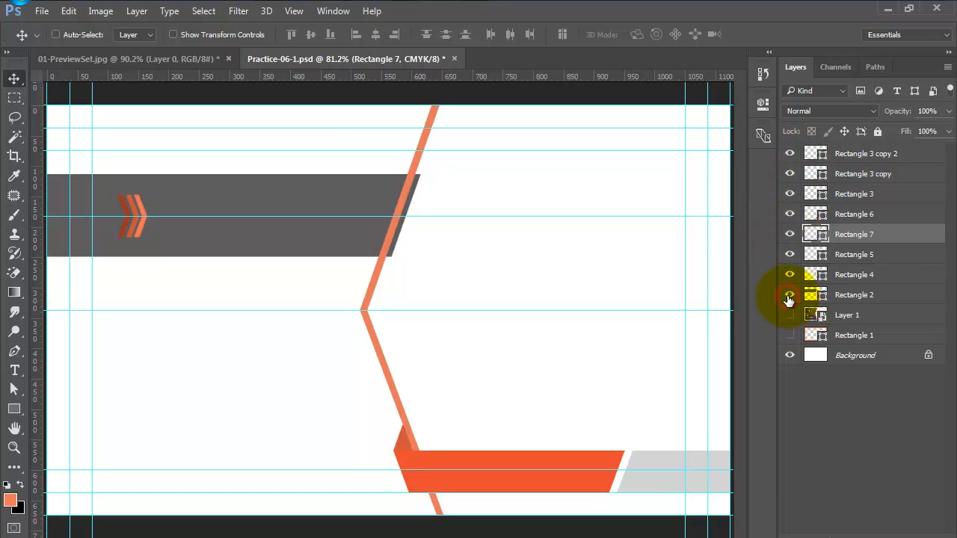
left_click(790, 315)
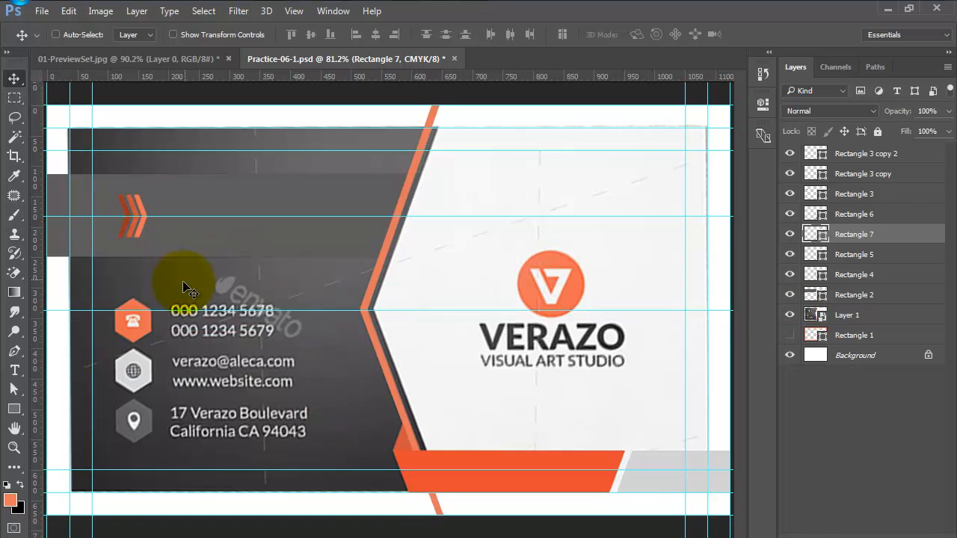
- Draw a 663 × 675 px rectangle over the card's dark side from the canvas's top-left corner, and set its opacity to 40%
left_click(14, 411)
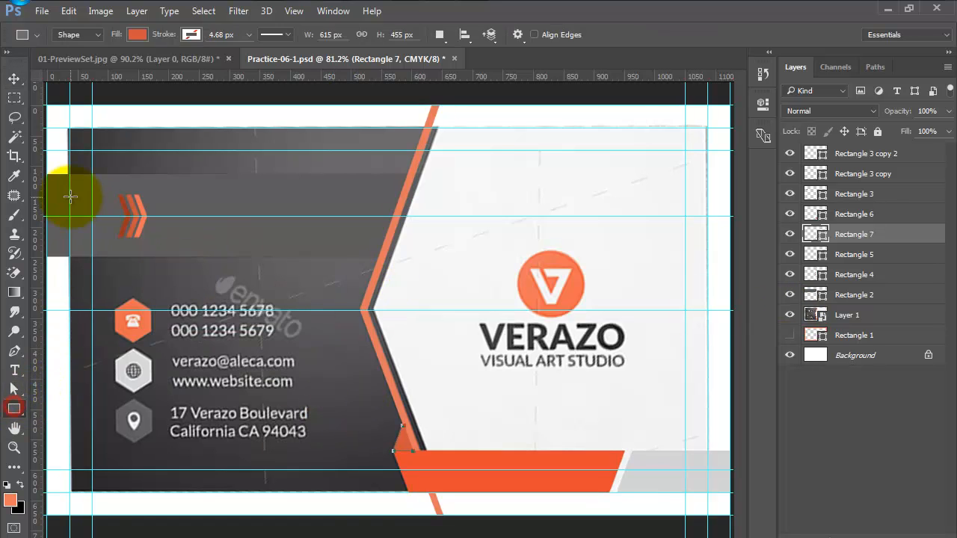
left_click_drag(48, 105, 436, 512)
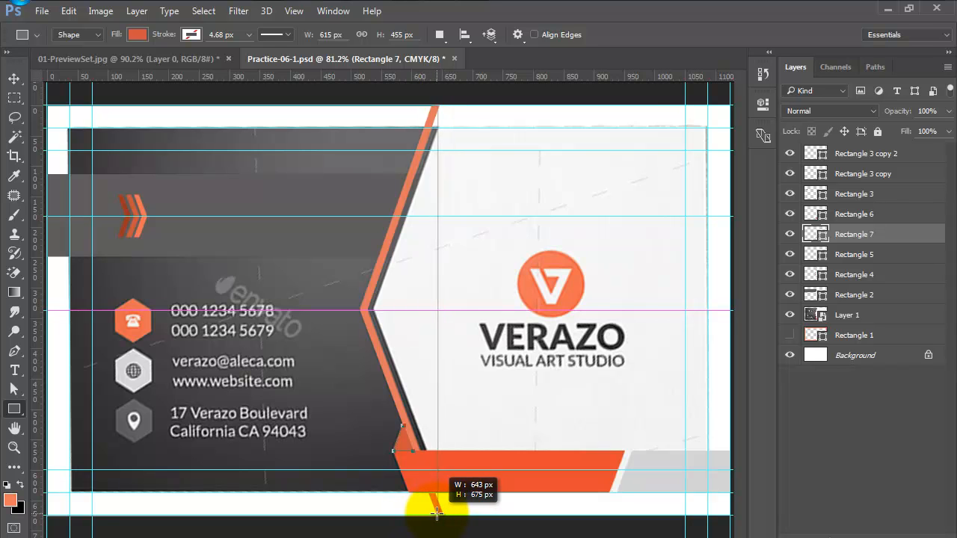
left_click_drag(437, 513, 448, 513)
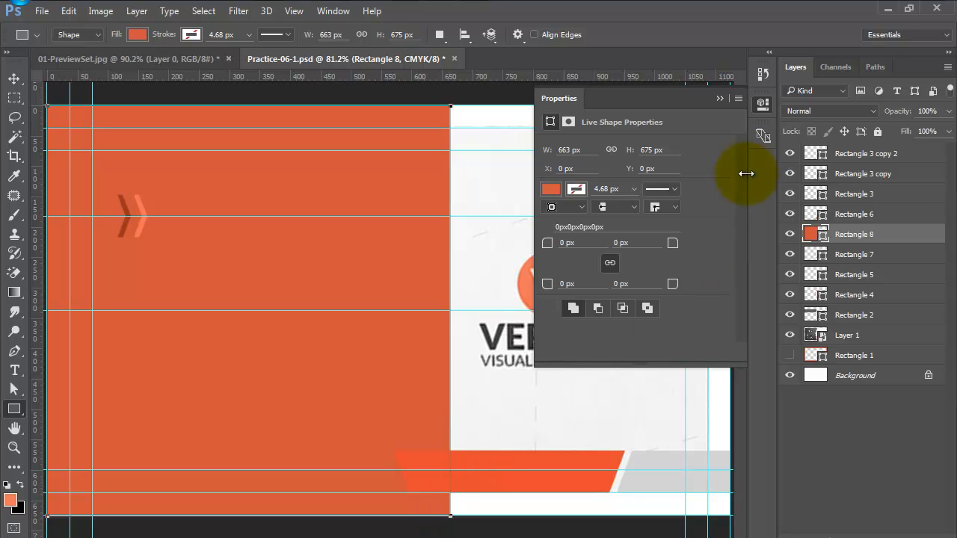
left_click(770, 103)
key("4")
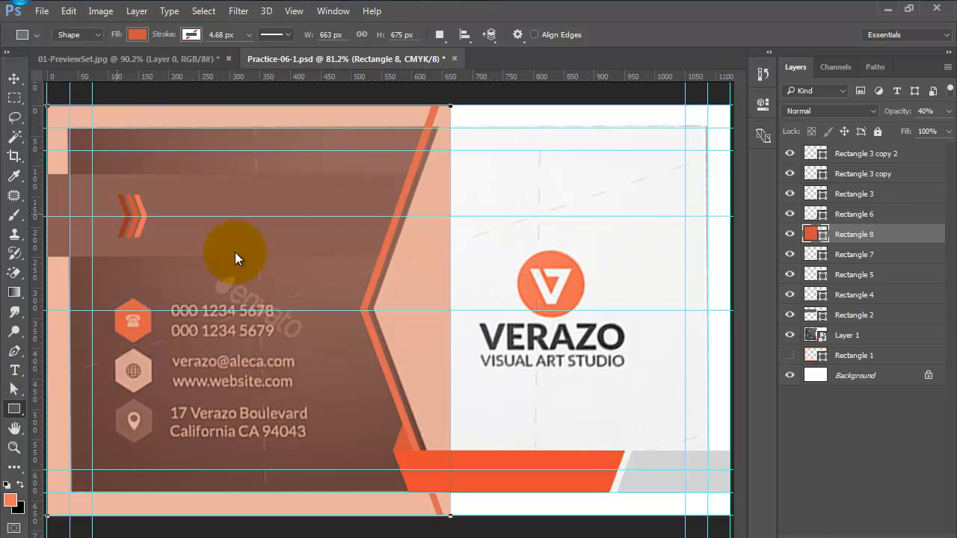
- Rearrange the horizontal guides by moving the one through the name band down to the card's mid-height
left_click(13, 78)
left_click_drag(538, 291, 530, 106)
left_click_drag(567, 217, 585, 310)
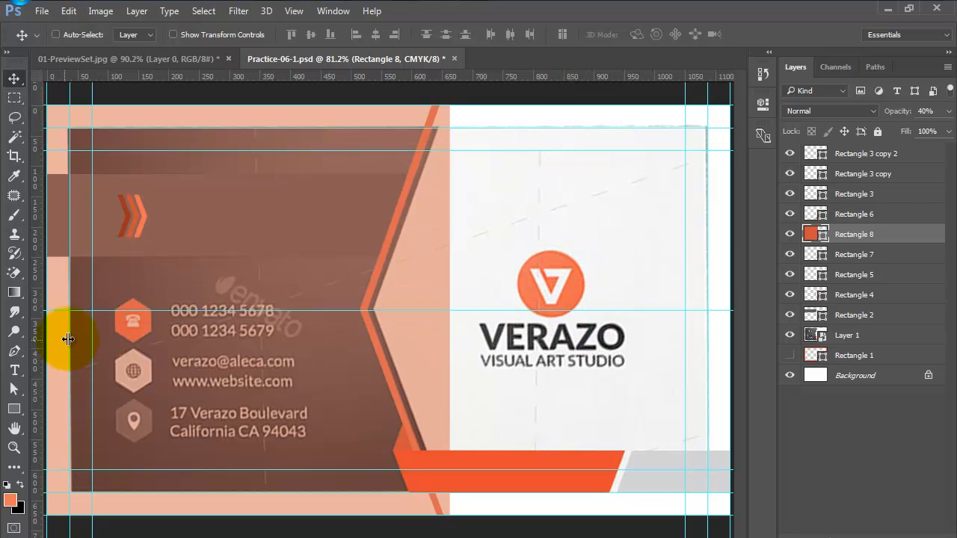
- Add an anchor point at the middle of the new rectangle's right edge and convert it to a corner point
left_click(16, 351)
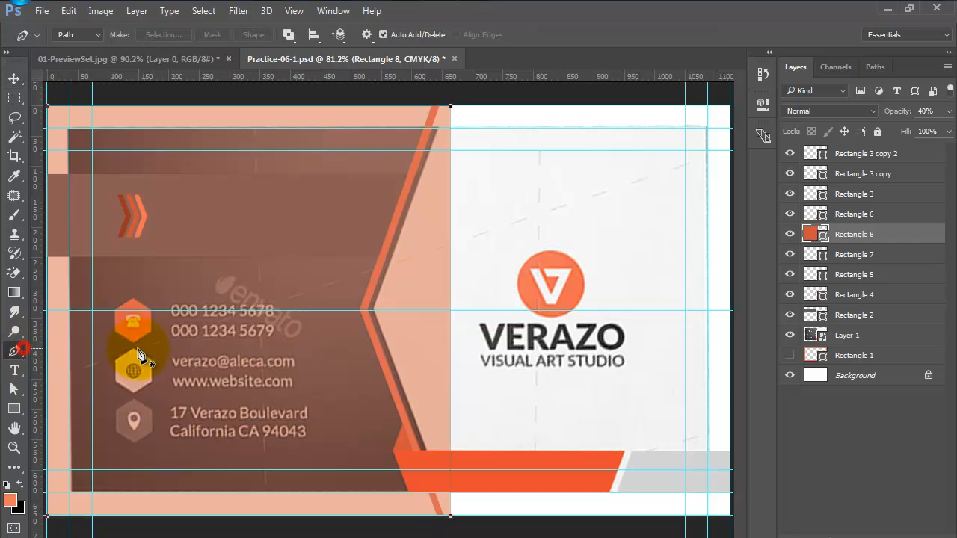
left_click(450, 311)
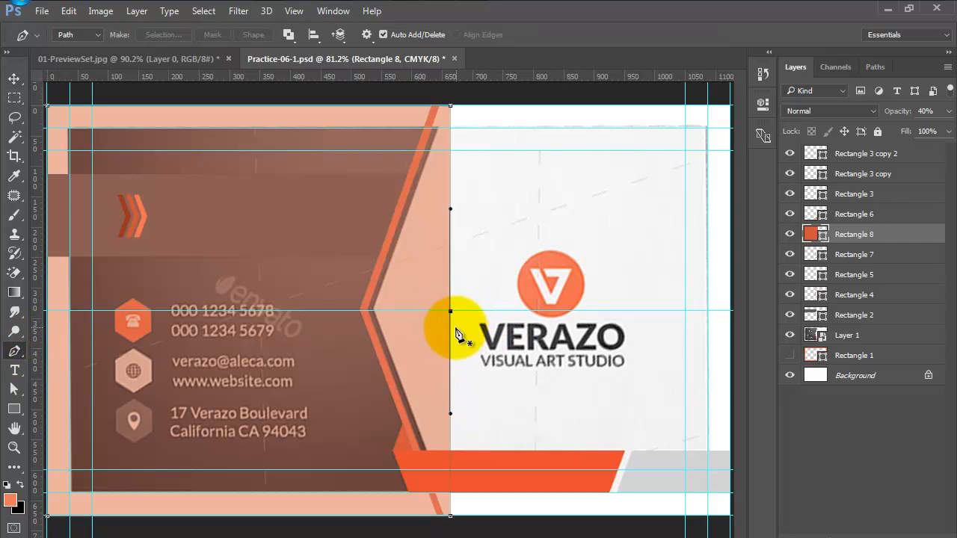
left_click(450, 311, "alt")
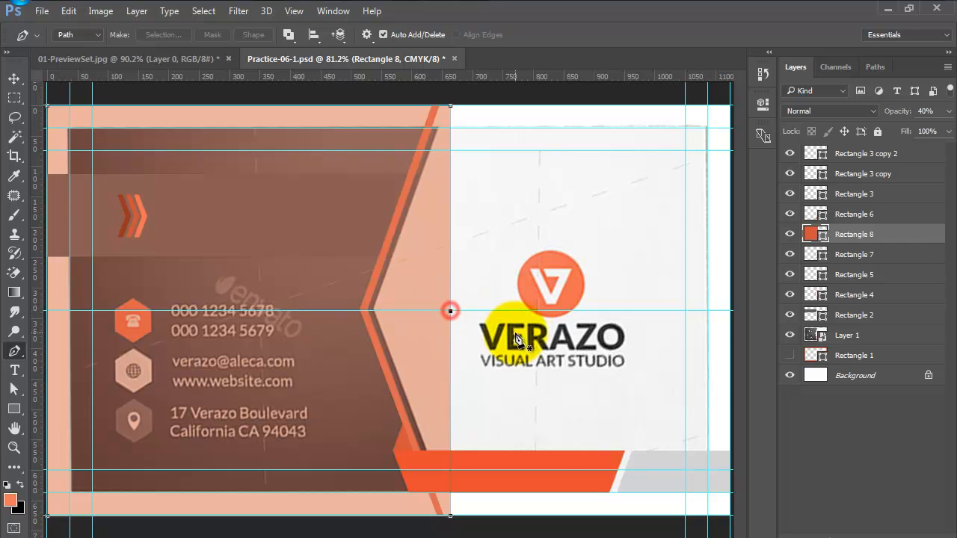
- Move the new corner point left to the inner tip of the preview's dark edge, beside the orange divider stripe
key("Left")
key("Left")
key("Left")
key("Left")
key("Left")
key("Left")
key("Left")
key("Left")
key("Left")
key("Left")
key("Left")
key("Left")
key("Left")
key("Left")
key("Left")
key("Left")
key("Left")
key("Left")
key("Left")
key("Left")
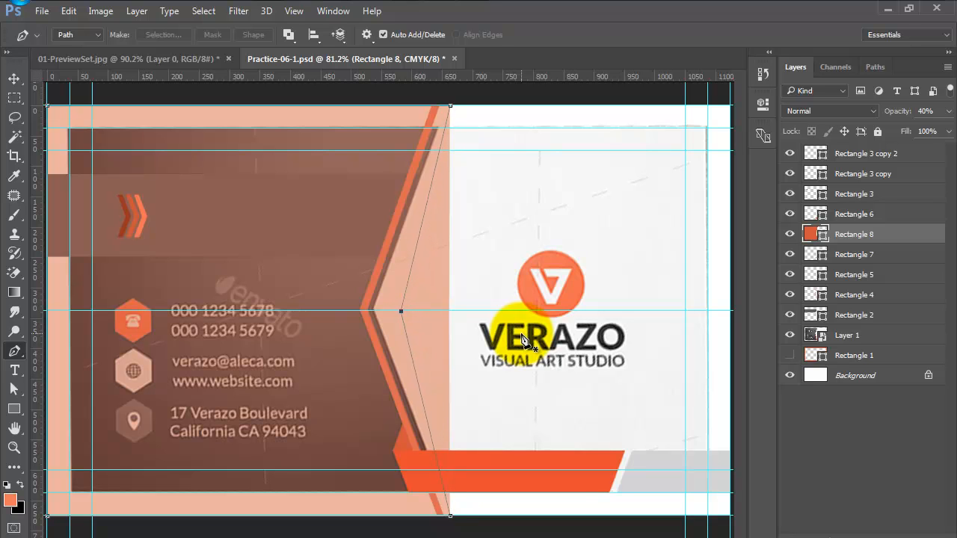
key("Left")
key("Left")
key("Left")
key("Left")
key("Left")
key("Left")
key("Left")
key("Left")
key("Left")
key("Left")
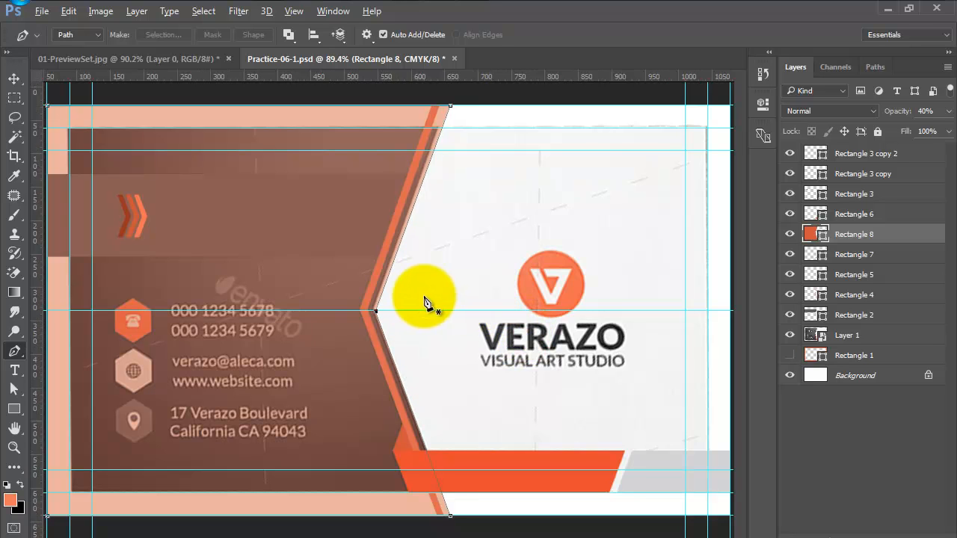
scroll(427, 299, "up", 4)
left_click_drag(380, 363, 396, 345)
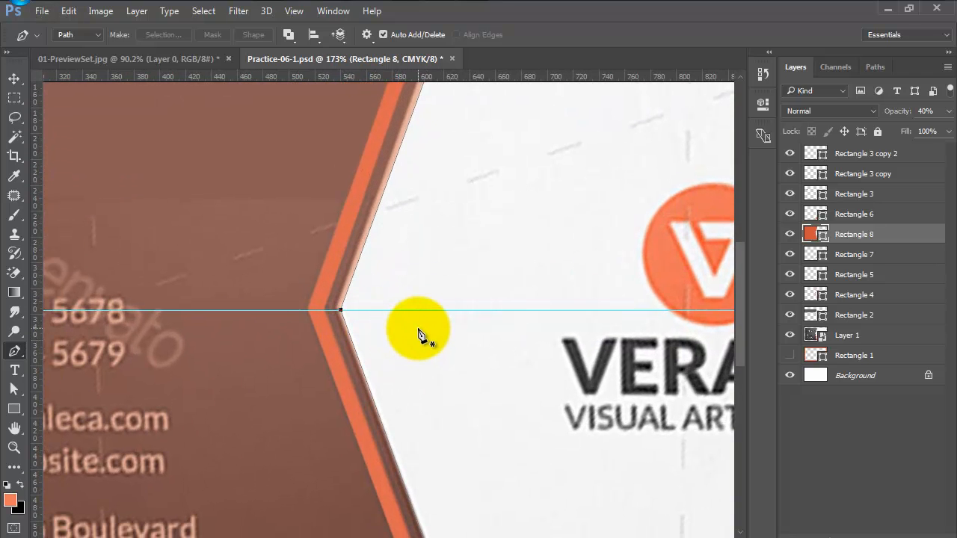
key("Left")
key("Left")
key("Left")
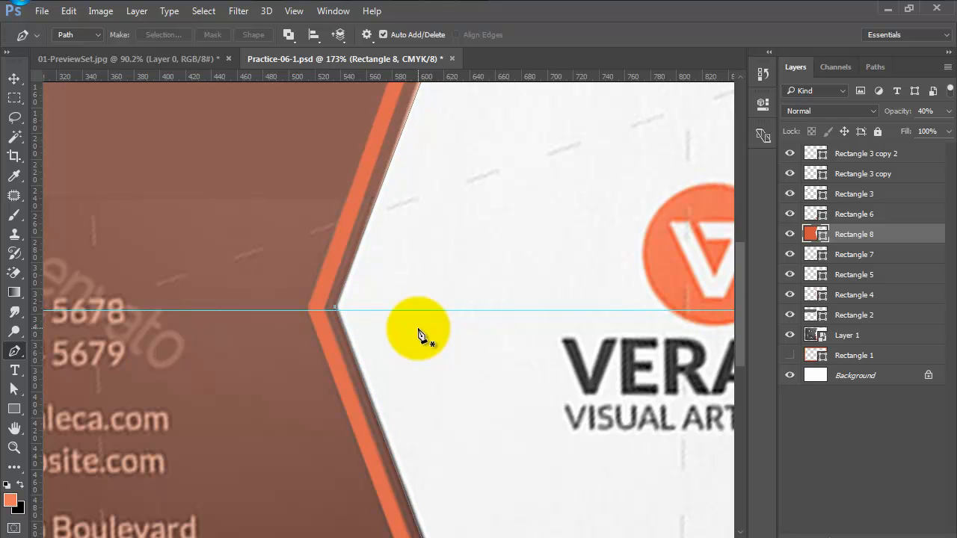
- Nudge the panel shape's top-right corner inward to follow the dark edge, and place its layer directly beneath the name band
scroll(465, 320, "down", 4)
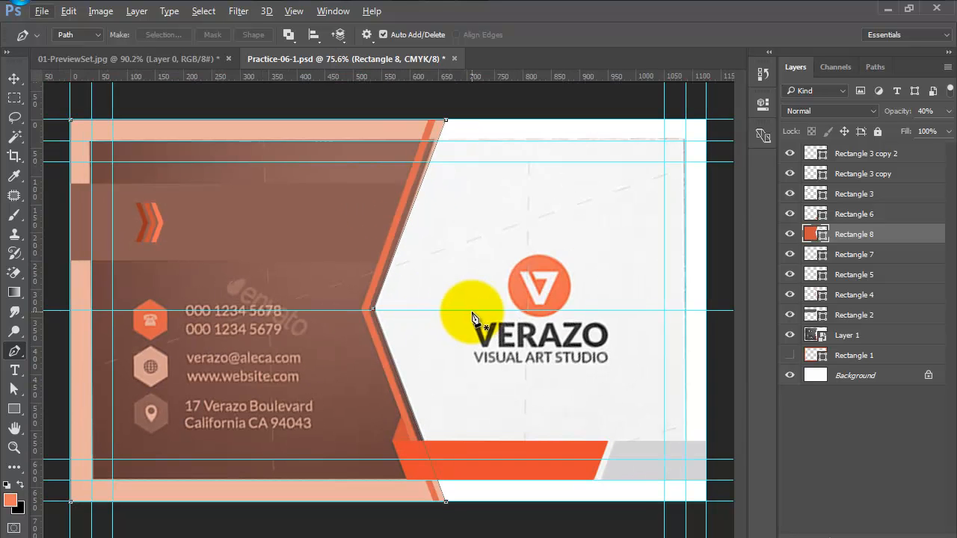
left_click(14, 389)
left_click(418, 180)
left_click(446, 120)
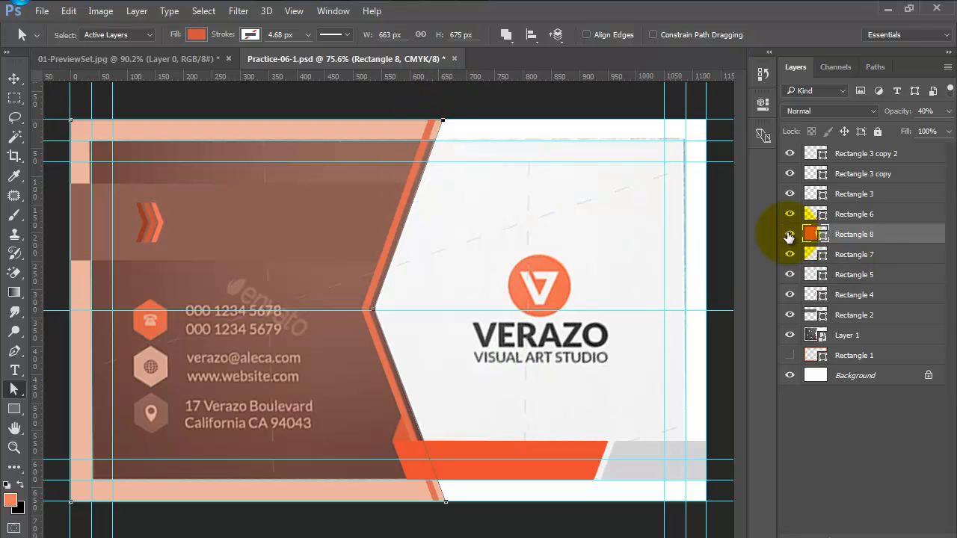
left_click_drag(867, 235, 867, 320)
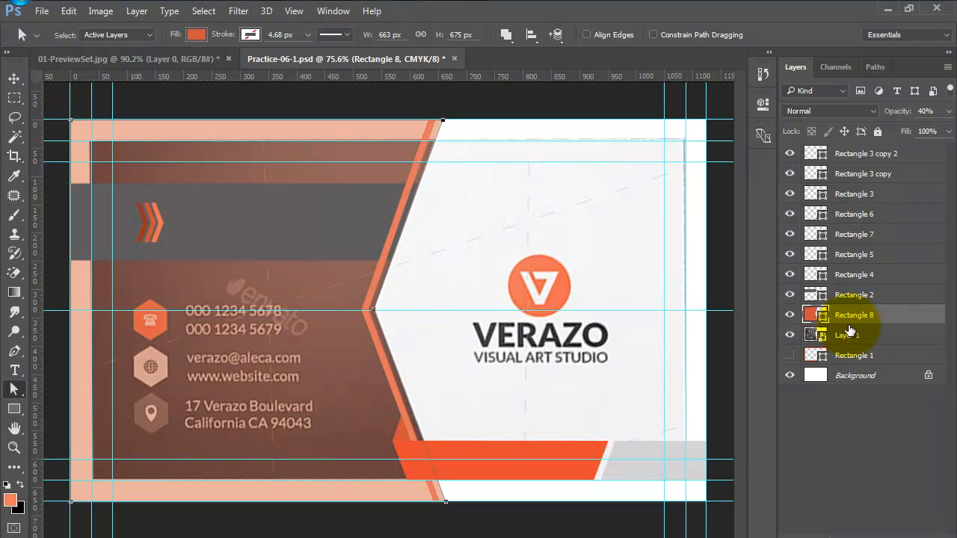
- Hide the panel shape and fill it with the dark grey #302e2f sampled from the preview's dark background
left_click(790, 315)
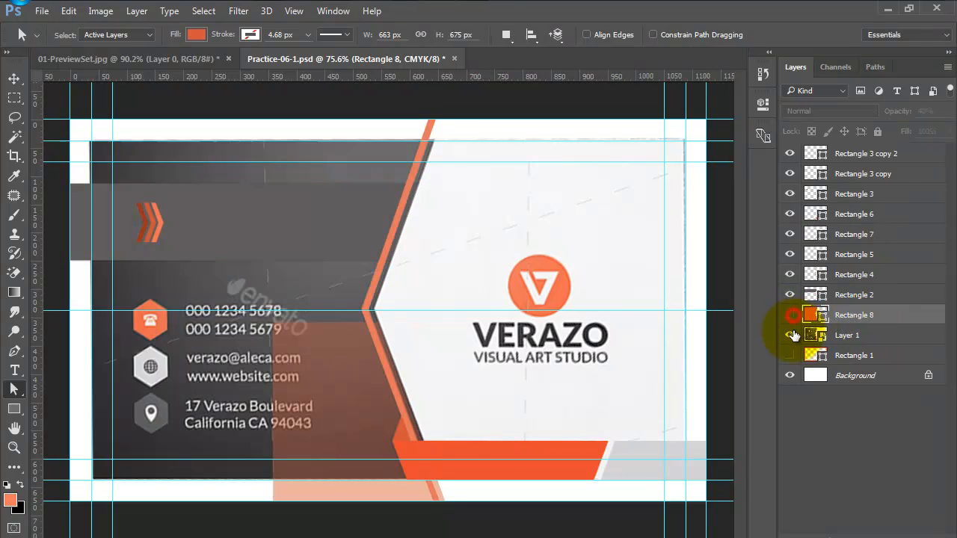
double_click(824, 317)
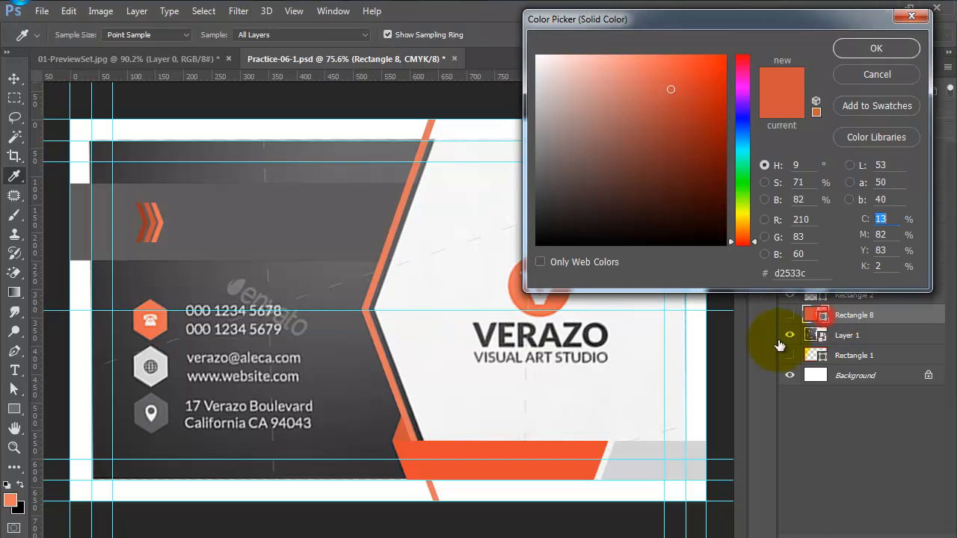
left_click(311, 275)
left_click(146, 404)
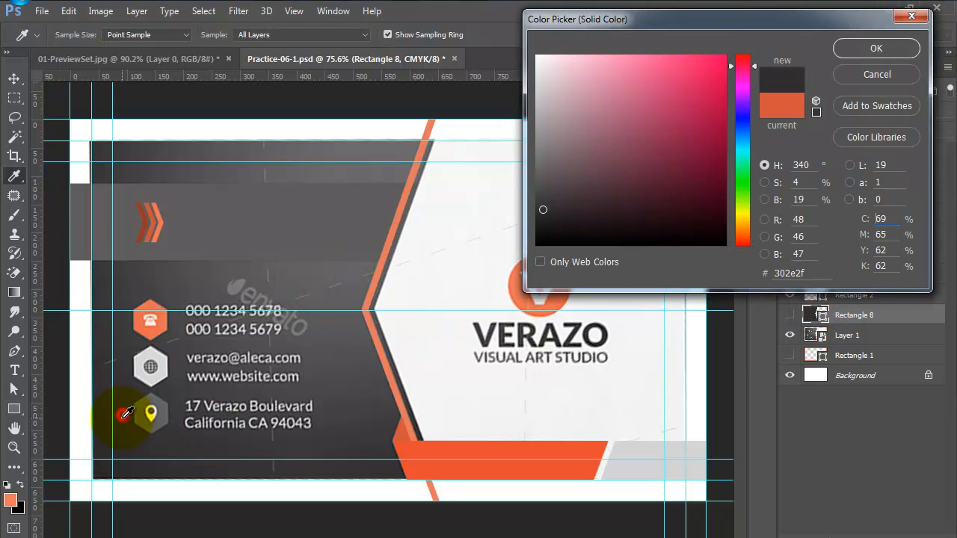
left_click(867, 48)
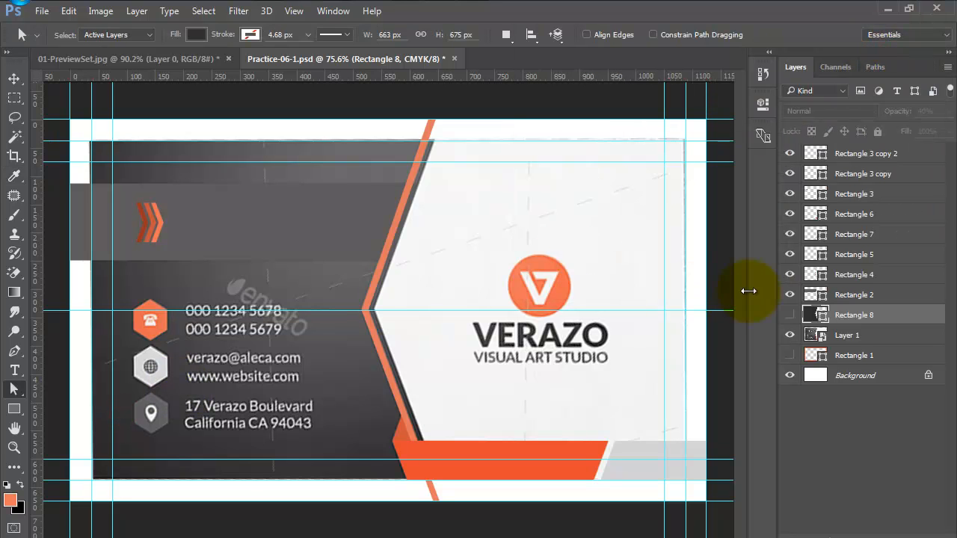
- Show the dark panel shape and set its opacity to 100%
left_click(789, 314)
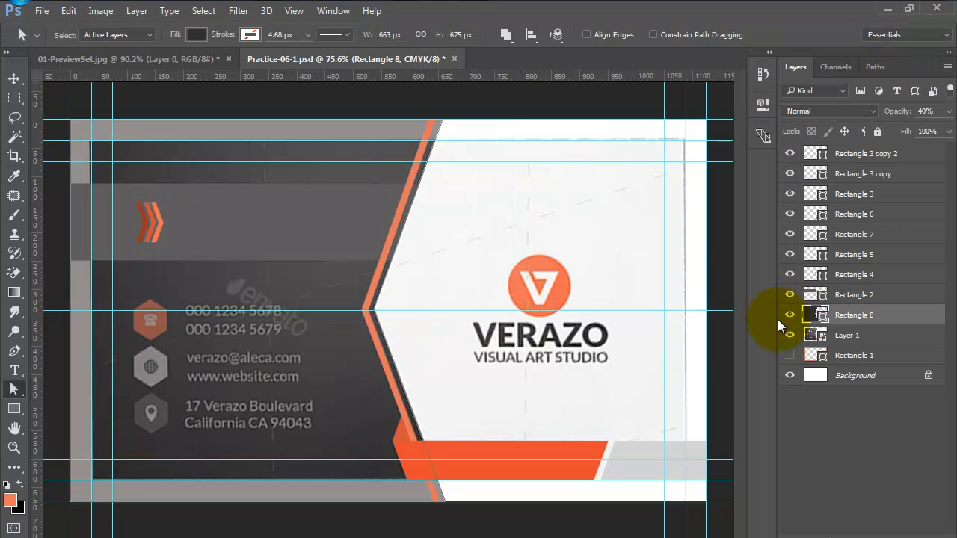
key("0")
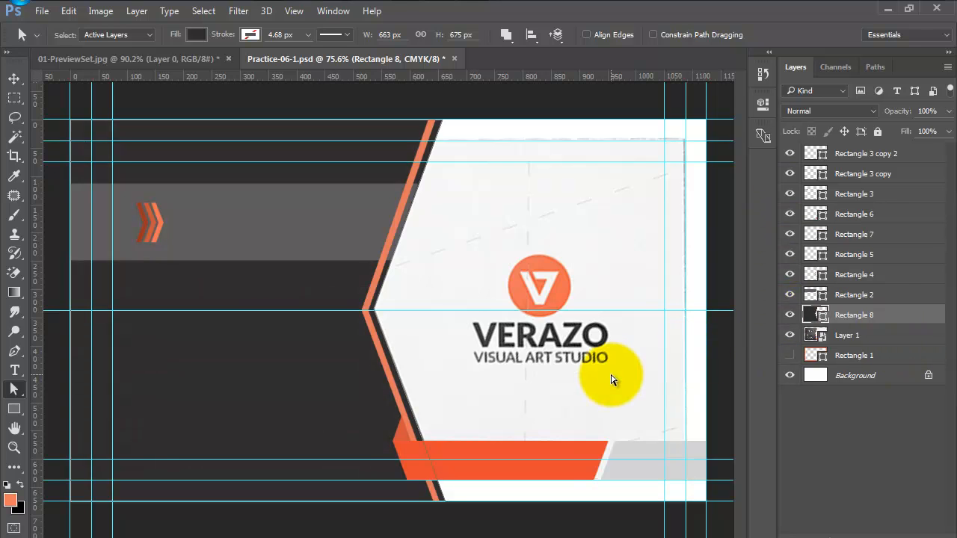
key("ctrl+0")
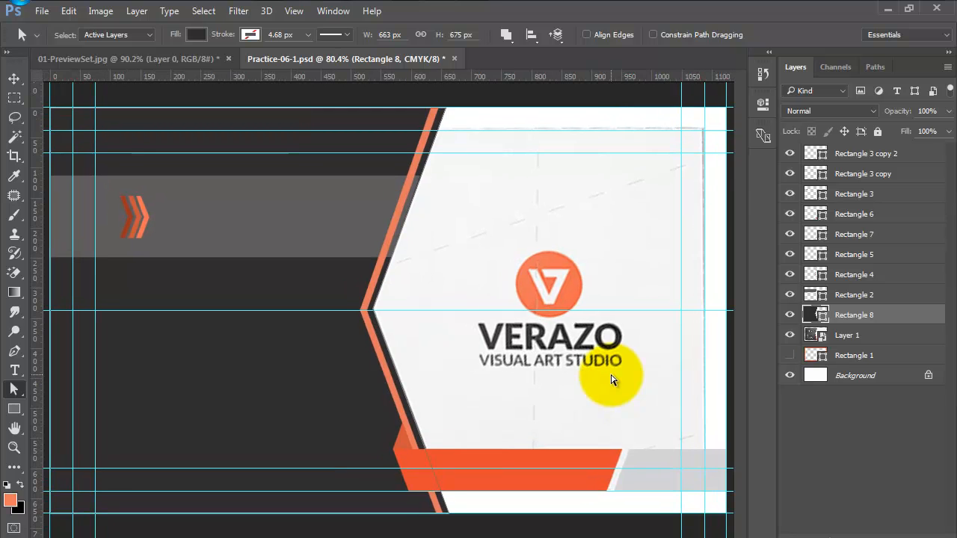
- Check the traced shapes without the preview layer, restore the preview, and hide all the shape layers above it
left_click(790, 337)
key("ctrl+minus")
key("ctrl+minus")
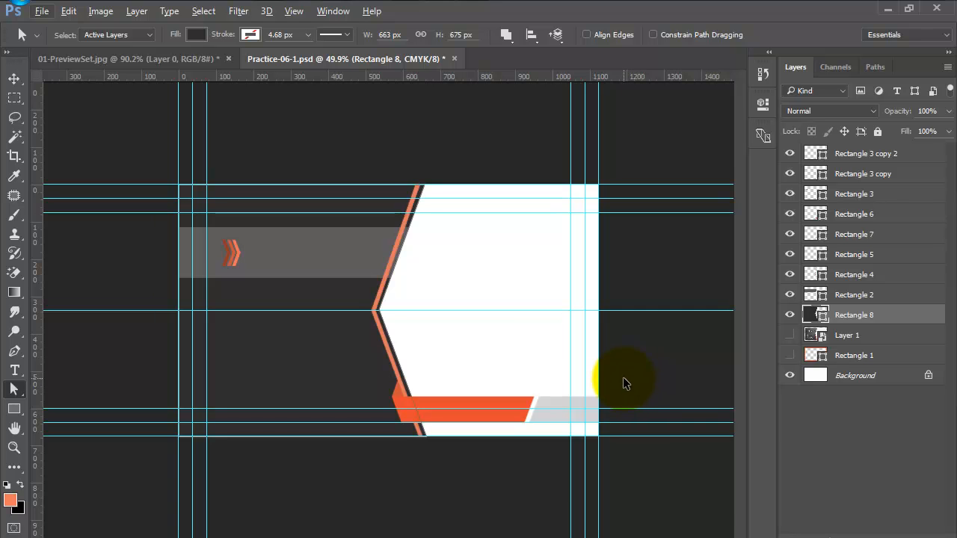
key("ctrl+0")
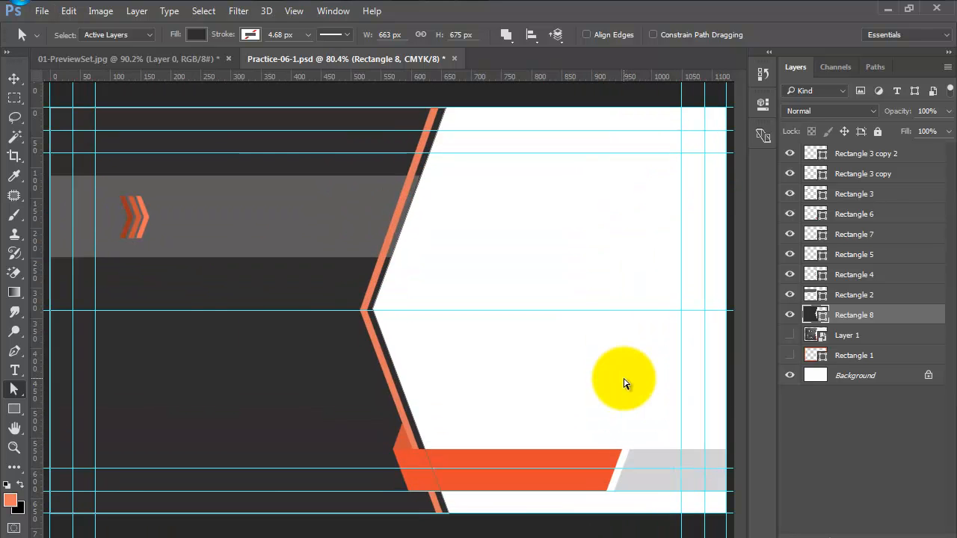
left_click(790, 334)
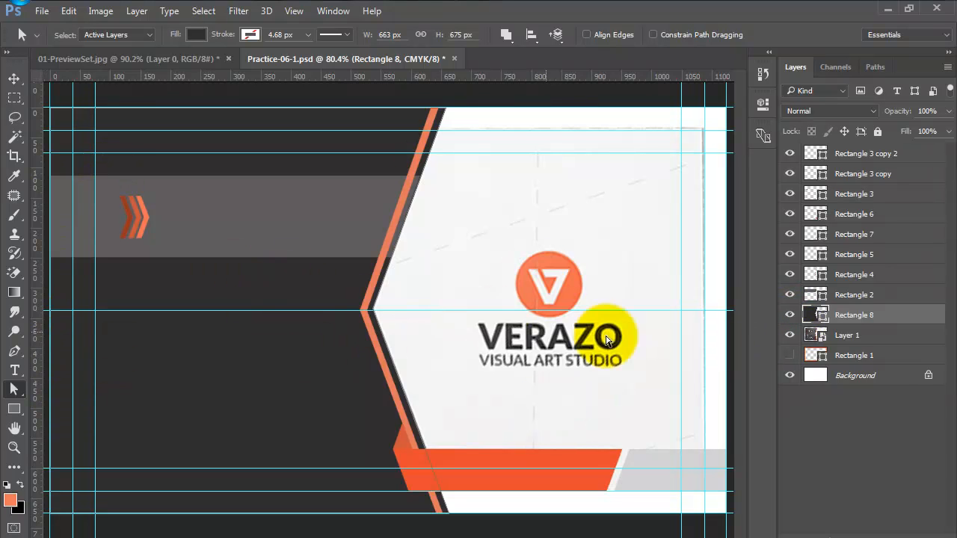
left_click_drag(790, 315, 788, 154)
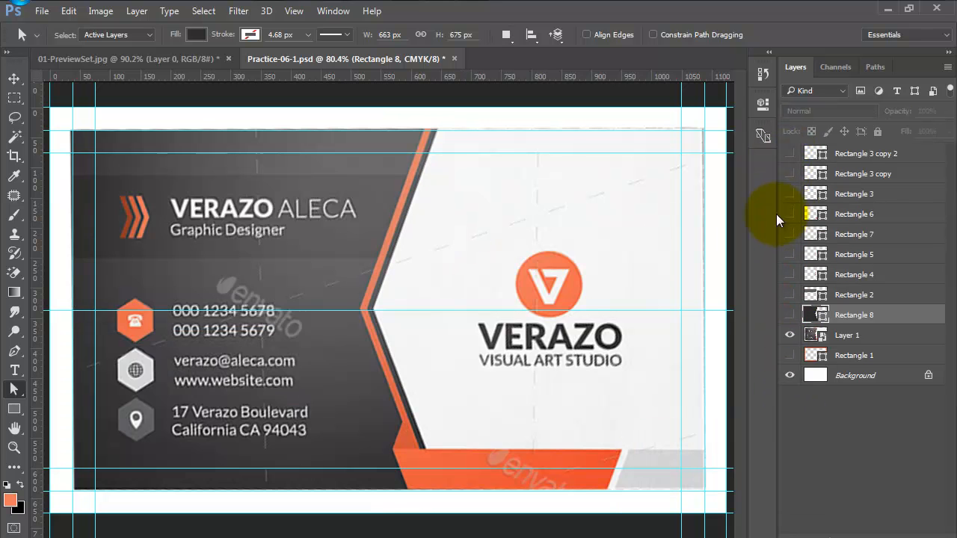
- Open Practice-05-1.psd from the Business Card folder
mouse_move(429, 20)
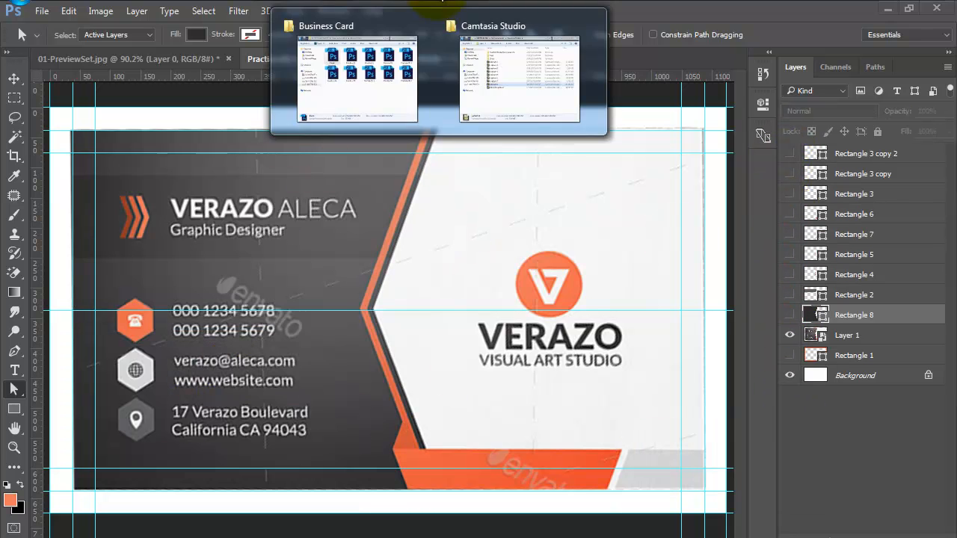
left_click(357, 111)
left_click(548, 256)
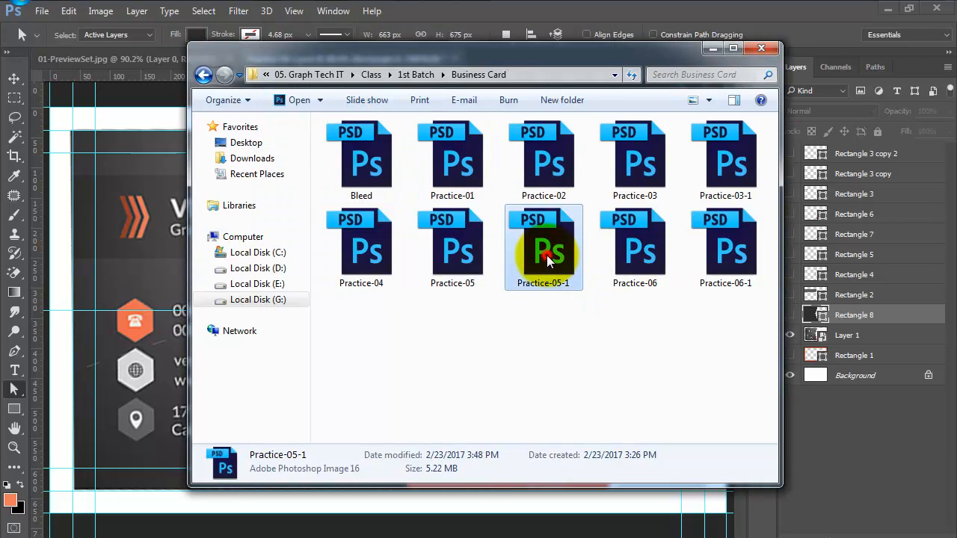
double_click(547, 257)
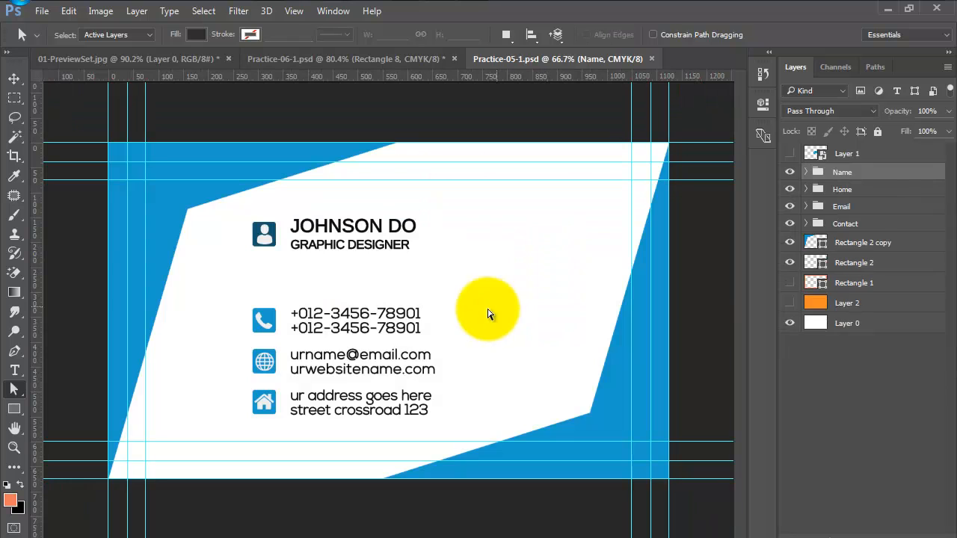
- Copy the Home, Email and Contact groups together into Practice-06-1.psd, beside the preview's contact icons
left_click(13, 78)
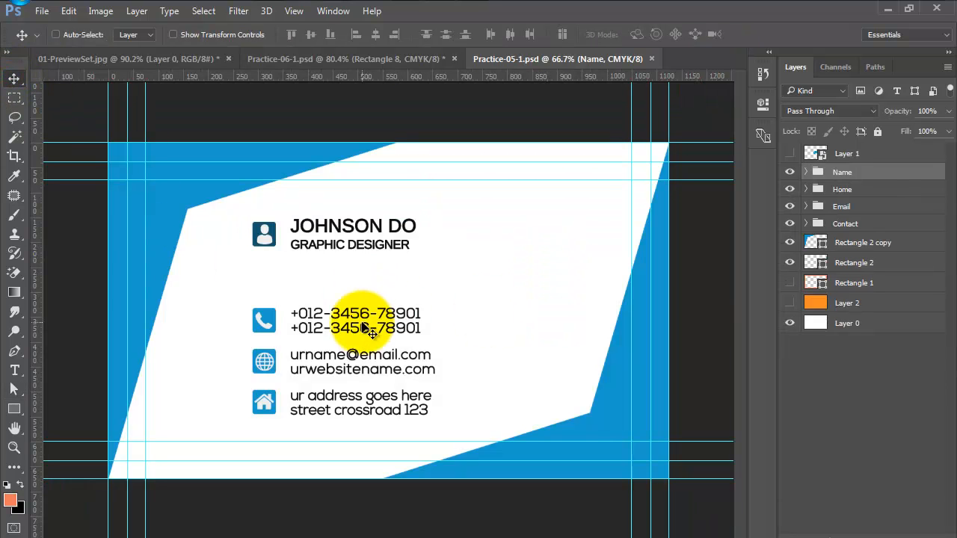
left_click(789, 173)
left_click(789, 174)
left_click(790, 189)
left_click(789, 189)
left_click(848, 191)
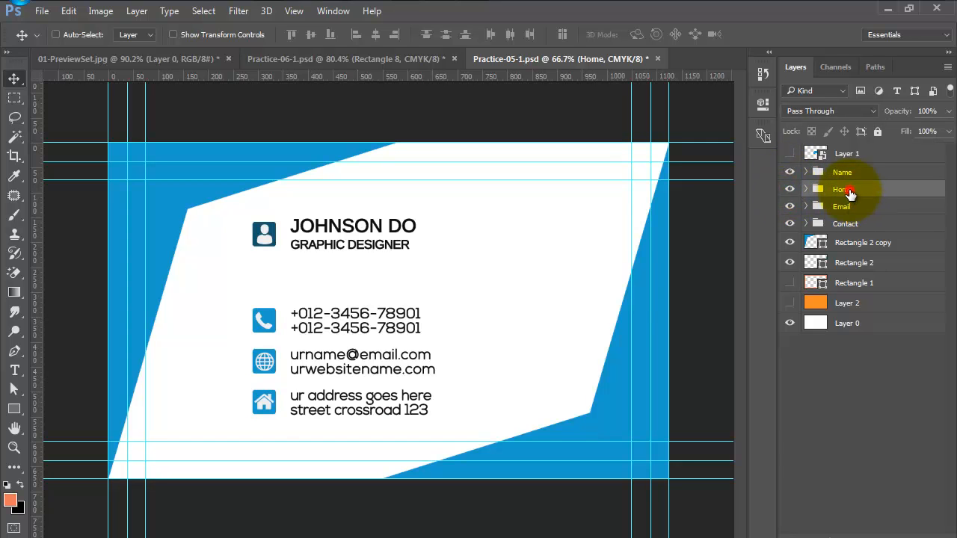
left_click(845, 211, "ctrl")
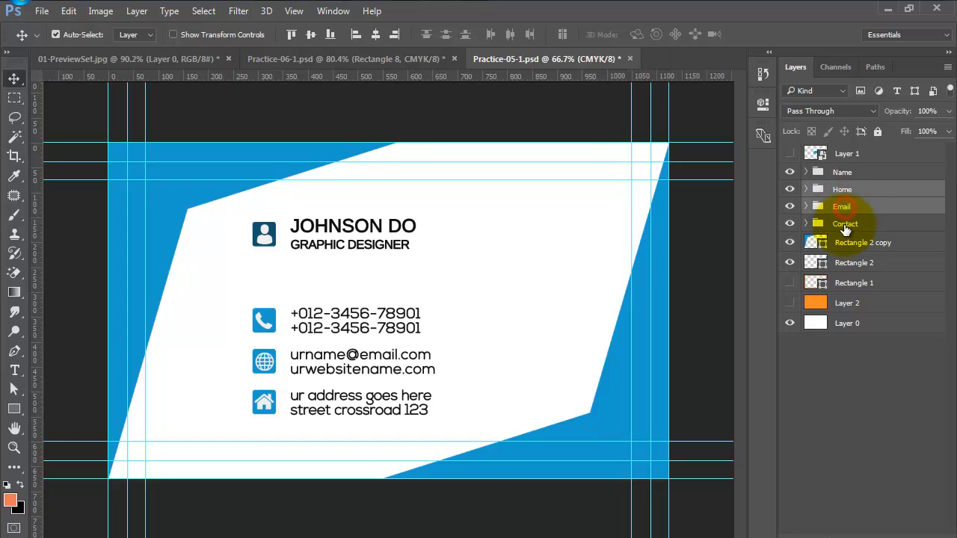
left_click(845, 228, "ctrl")
left_click_drag(309, 327, 346, 327)
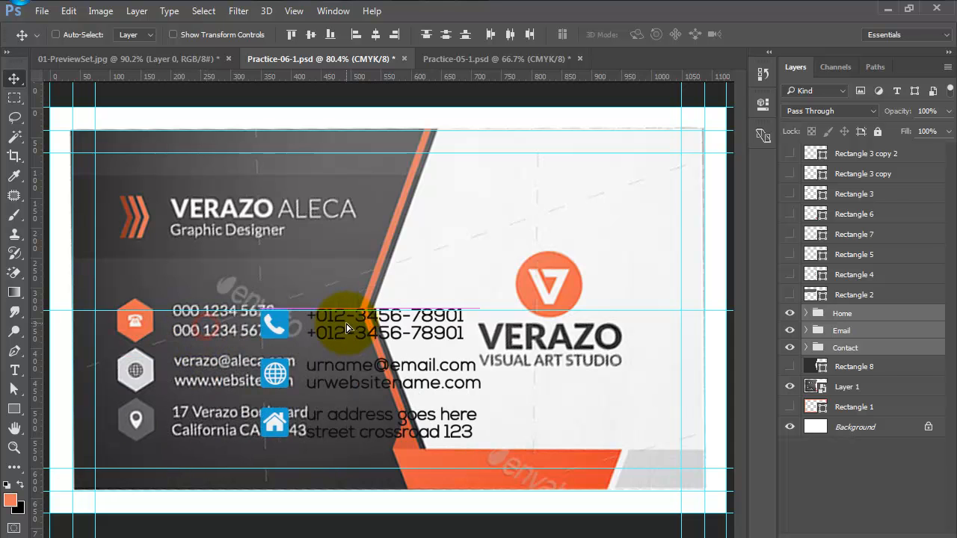
- Draw a six-sided polygon about 31 by 35 px just above the preview's orange phone hexagon
scroll(113, 344, "up", 3)
scroll(134, 319, "up", 1)
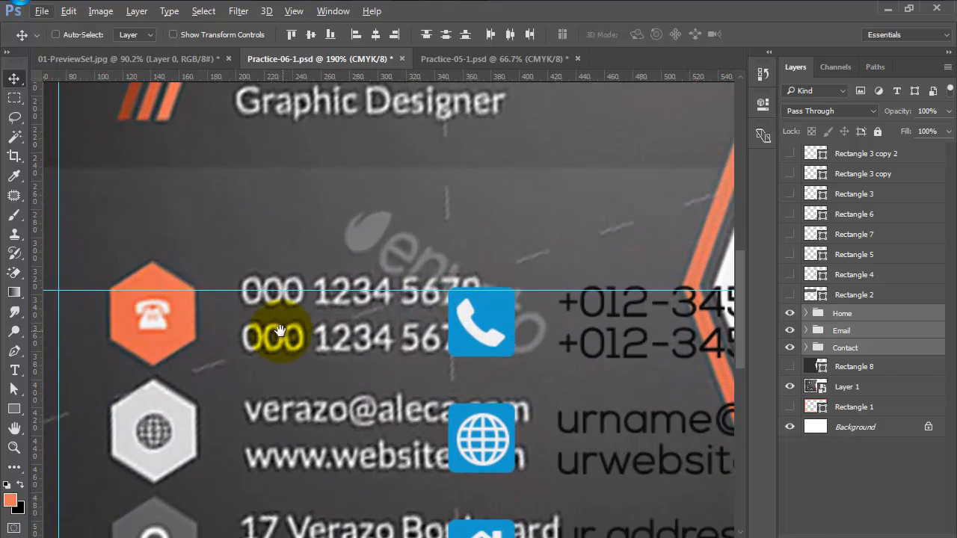
left_click_drag(128, 337, 203, 346)
left_click_drag(17, 414, 77, 451)
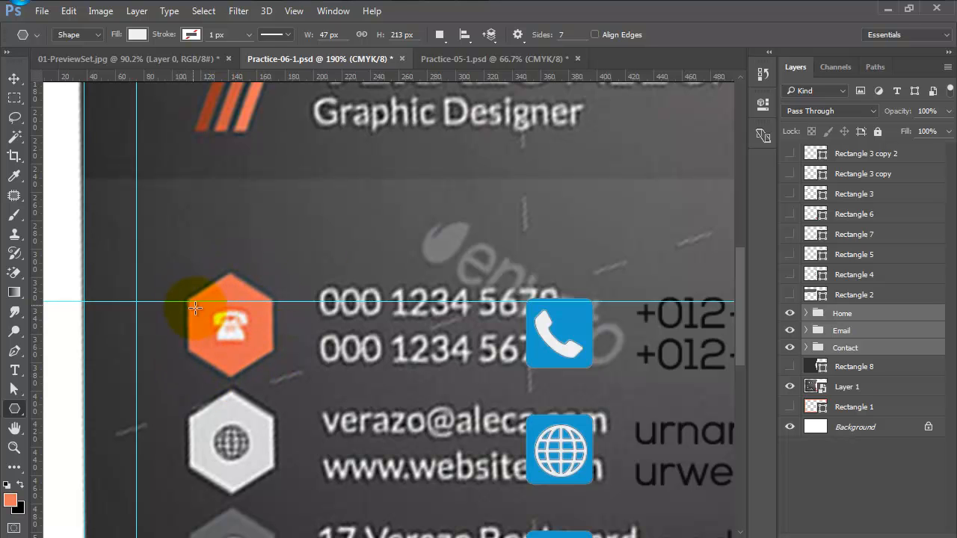
left_click(576, 35)
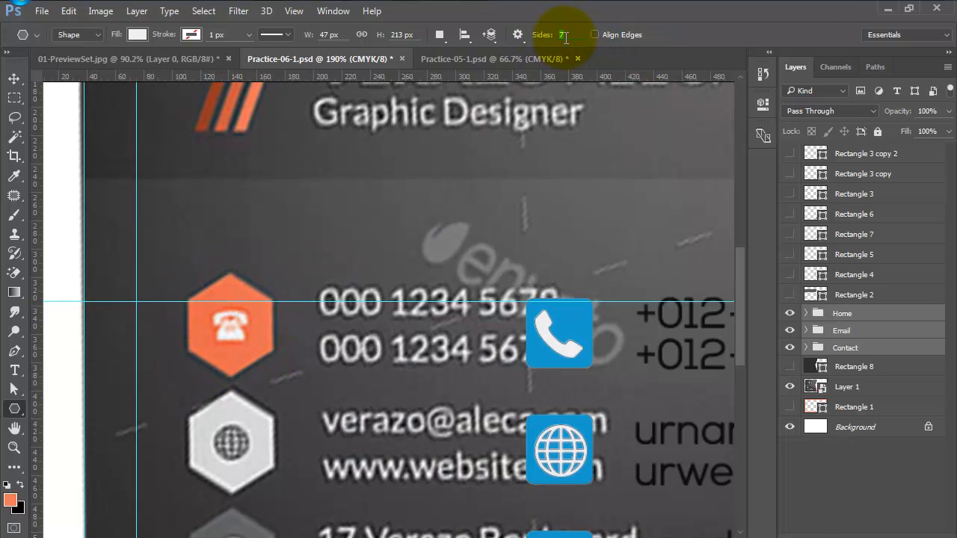
left_click_drag(178, 247, 200, 238)
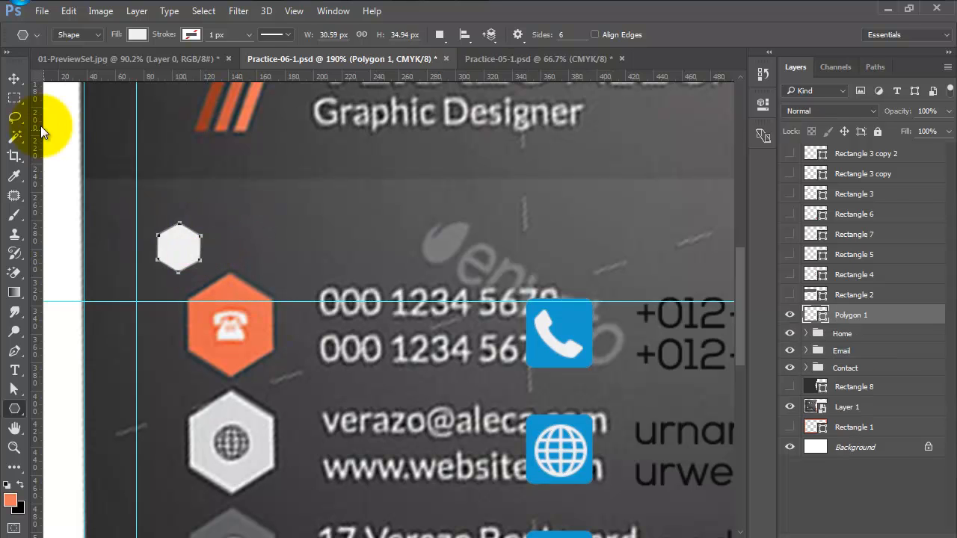
- Move the small hexagon onto the preview's orange phone hexagon and set its opacity to 40%
left_click(15, 80)
scroll(197, 284, "up", 4)
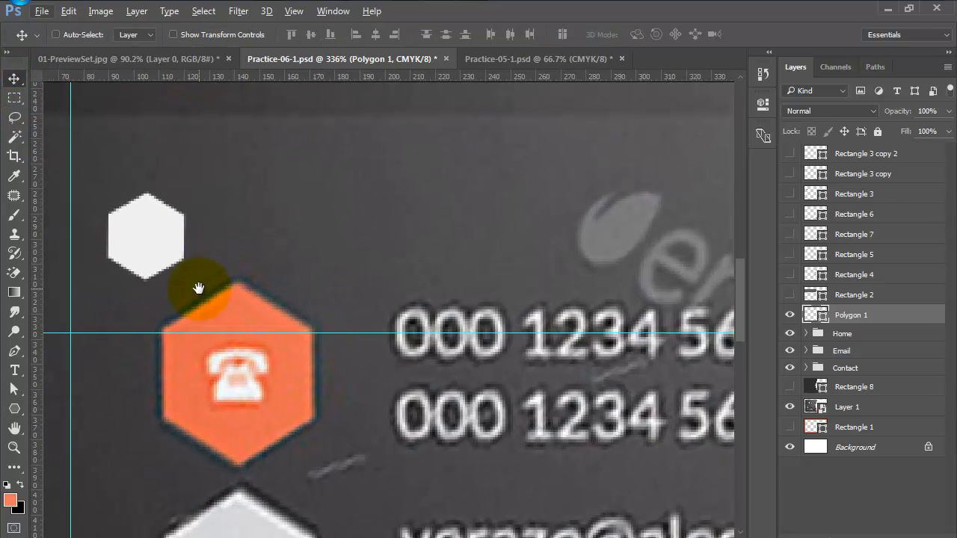
left_click_drag(251, 243, 310, 350)
key("4")
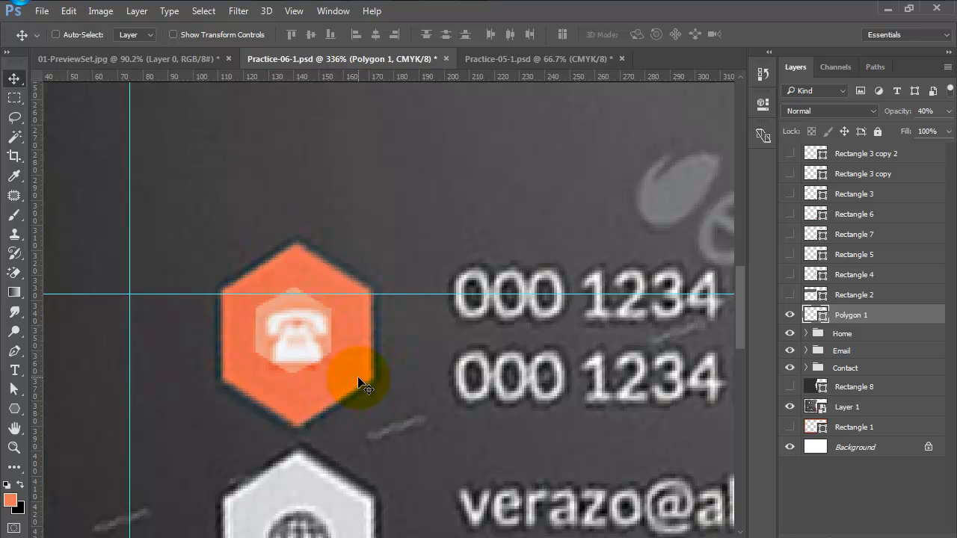
- Scale the hexagon to about 212% so it matches the preview's phone hexagon, and set its opacity to 100%
key("ctrl+t")
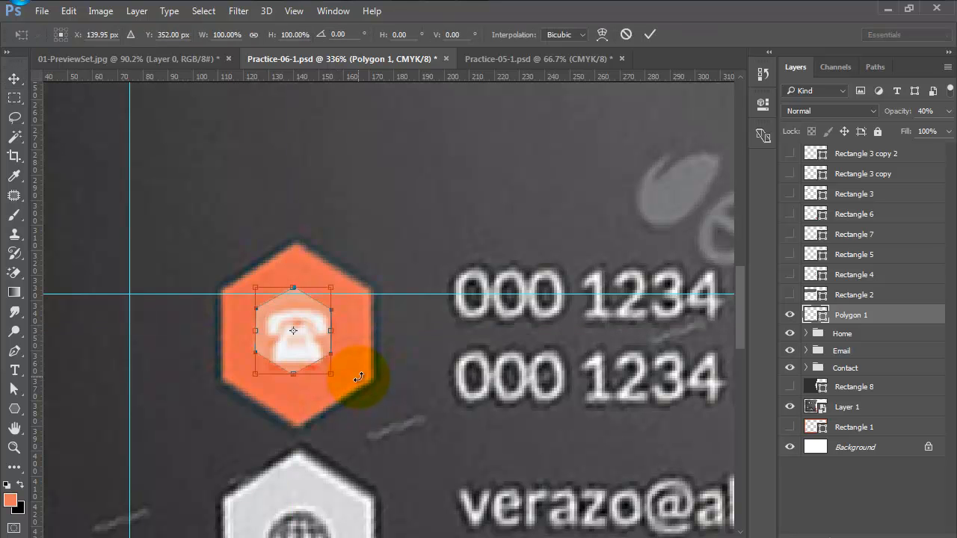
left_click_drag(333, 379, 381, 423)
left_click_drag(328, 374, 334, 378)
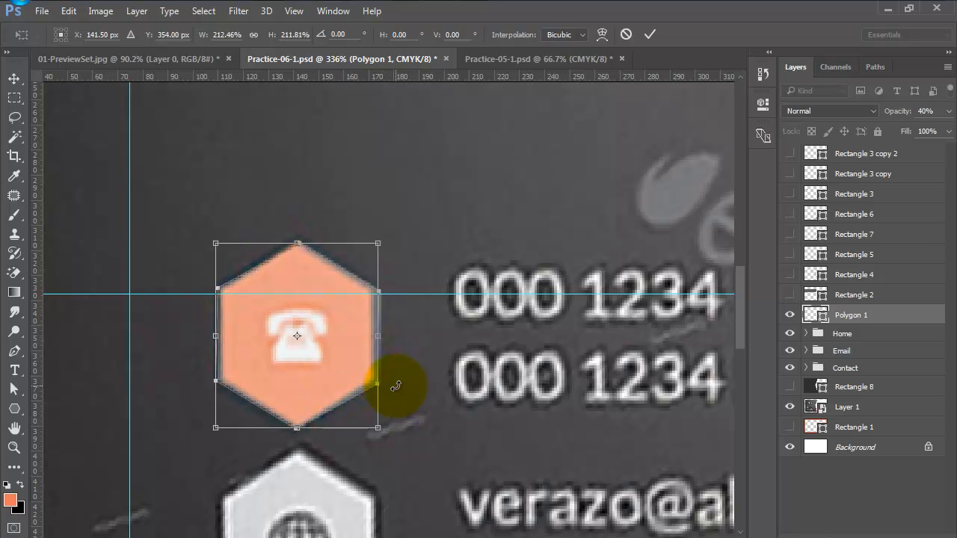
key("Return")
key("ctrl+0")
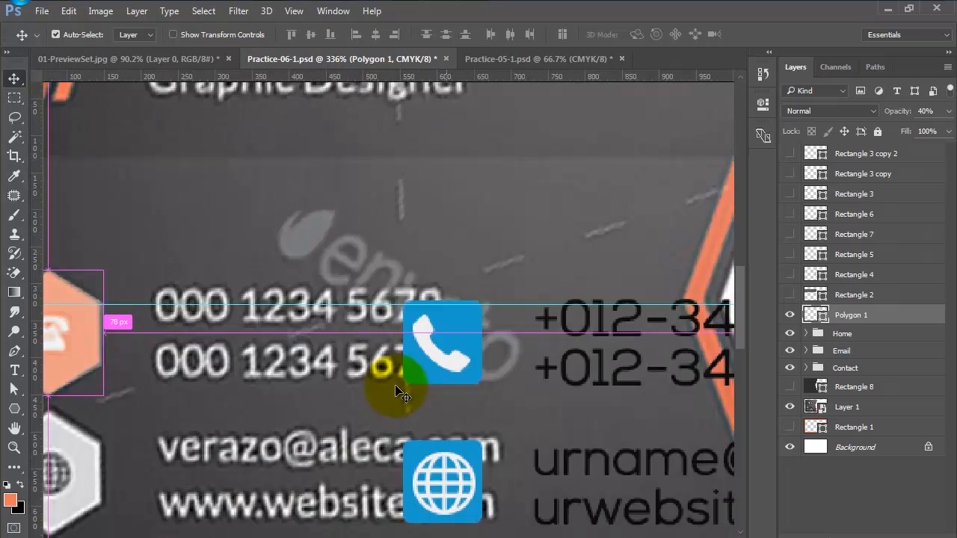
key("0")
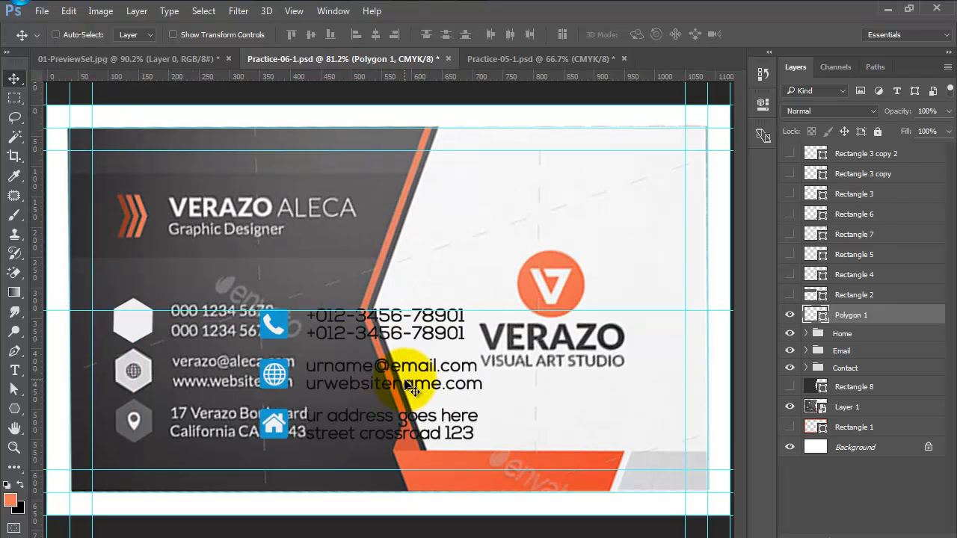
- Hide the hexagon, fill it with the orange #e76e53 sampled from the preview's phone hexagon, and show it again
scroll(171, 363, "up", 3)
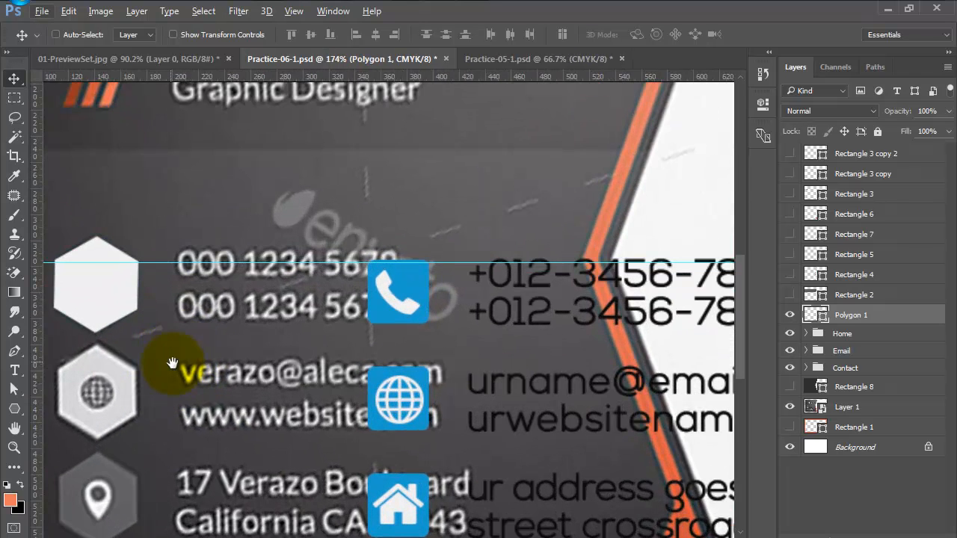
left_click_drag(170, 362, 290, 355)
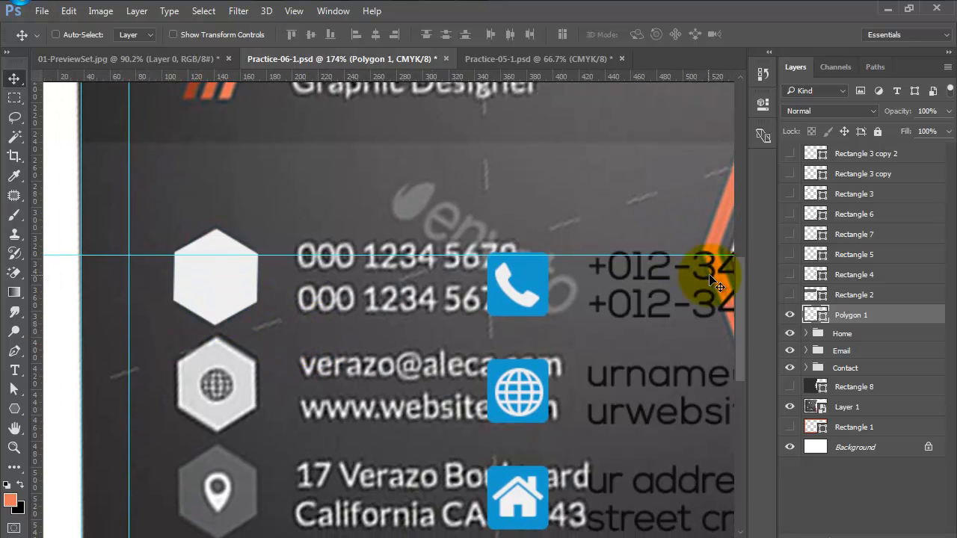
left_click(789, 314)
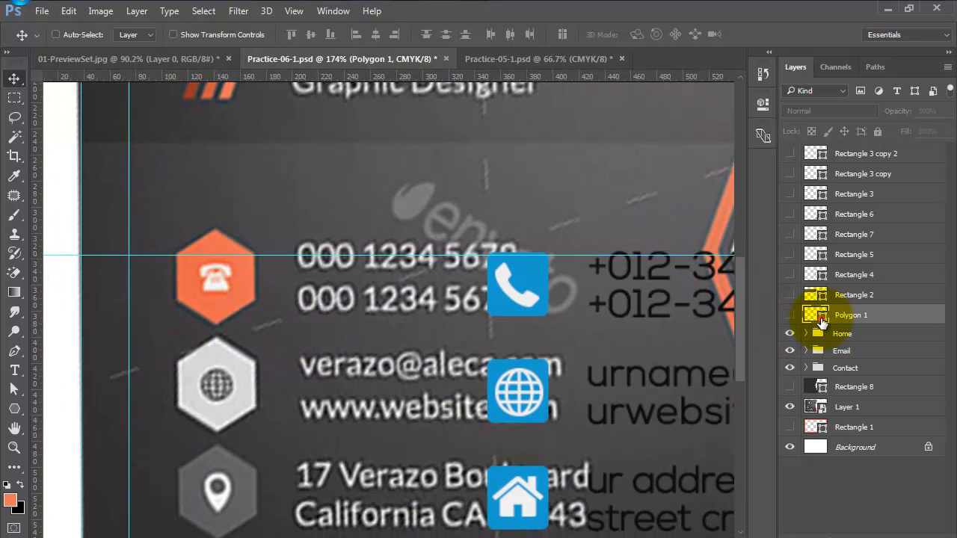
double_click(821, 321)
left_click(247, 276)
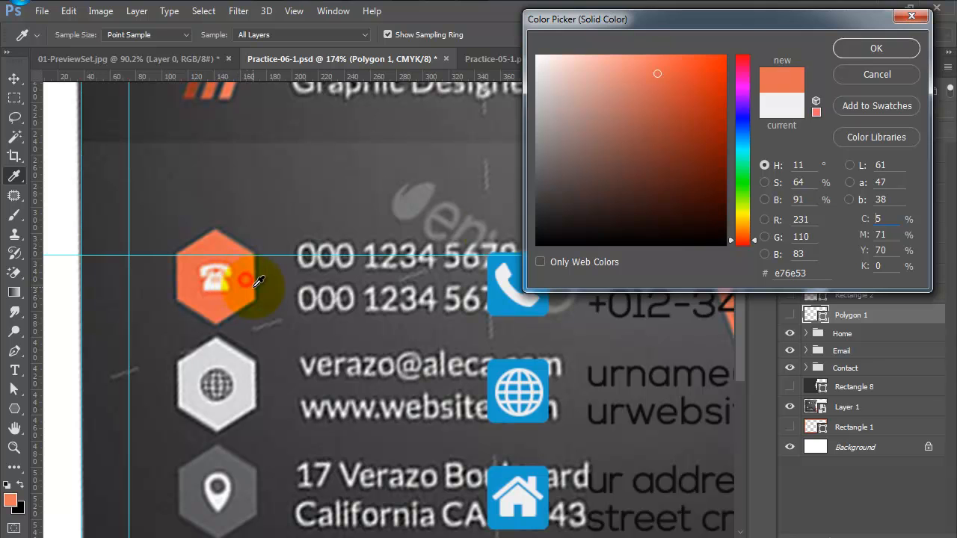
left_click(859, 49)
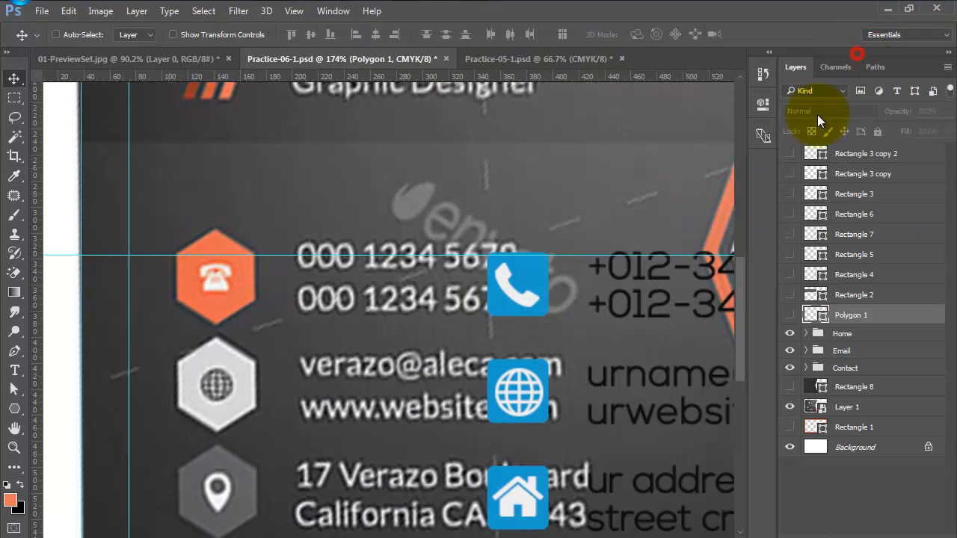
left_click(790, 314)
- Duplicate the orange hexagon twice straight down, covering the preview's globe and location hexagons
left_click_drag(222, 292, 213, 509)
scroll(331, 475, "down", 1)
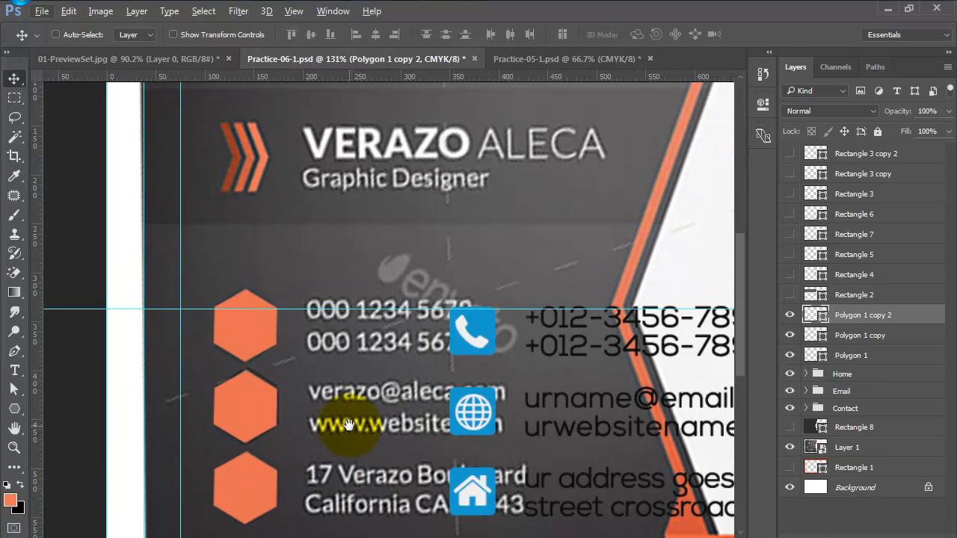
left_click_drag(348, 425, 324, 352)
- Hide the middle hexagon, fill it with the light grey #dad9da sampled from the preview's globe hexagon, and show it again
left_click(224, 337, "ctrl")
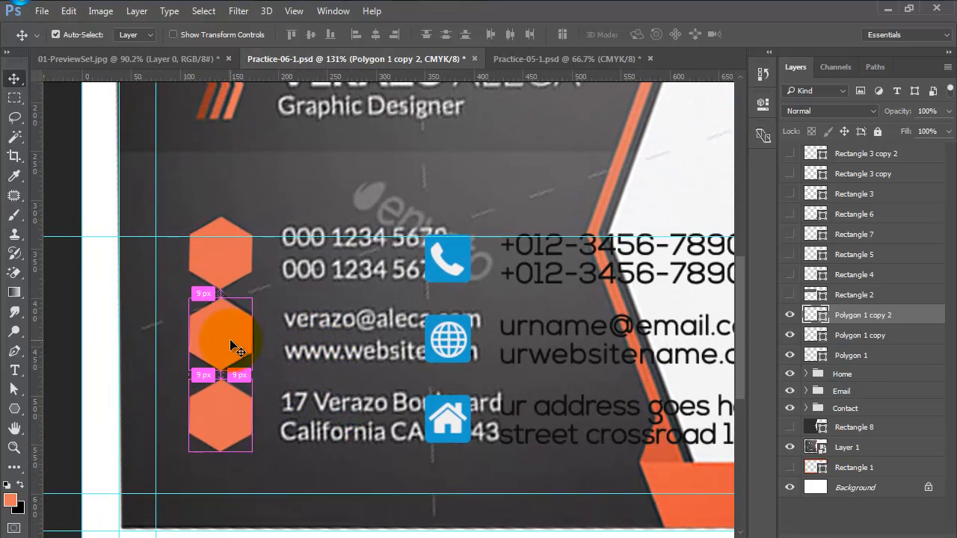
left_click(791, 336)
double_click(822, 338)
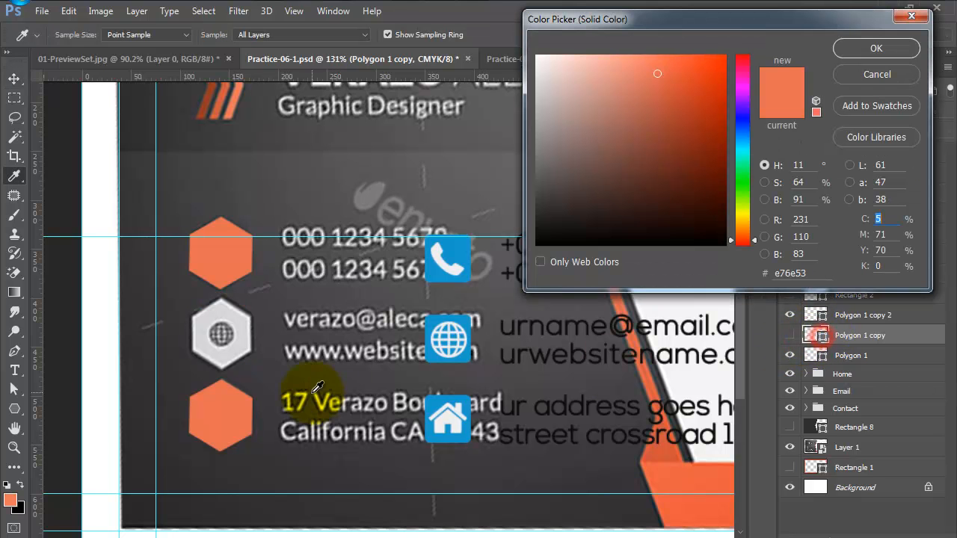
left_click(233, 352)
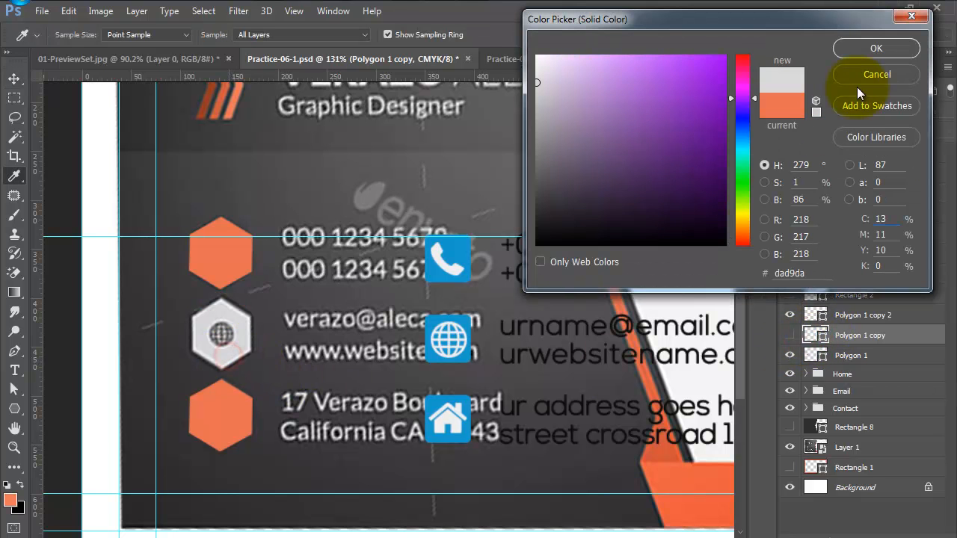
left_click(870, 47)
left_click(789, 335)
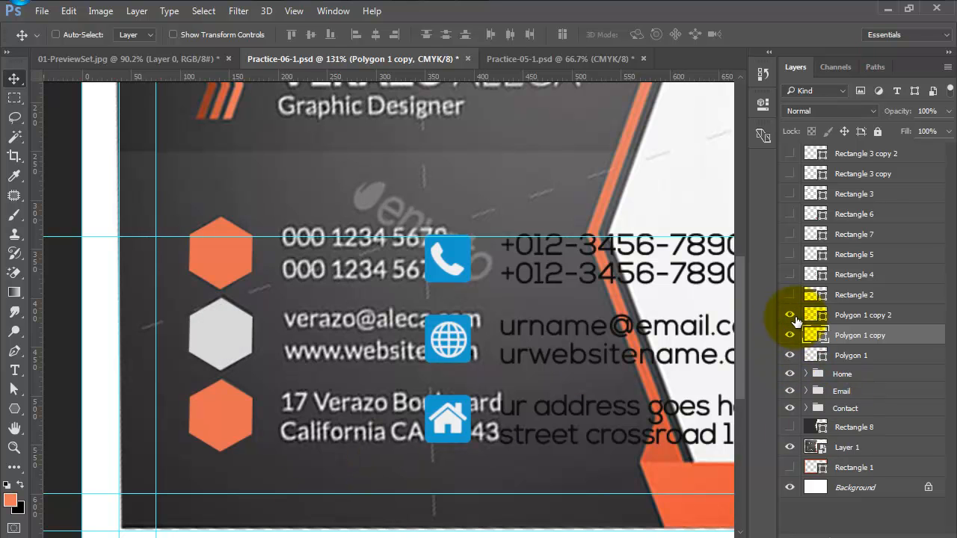
left_click(789, 357)
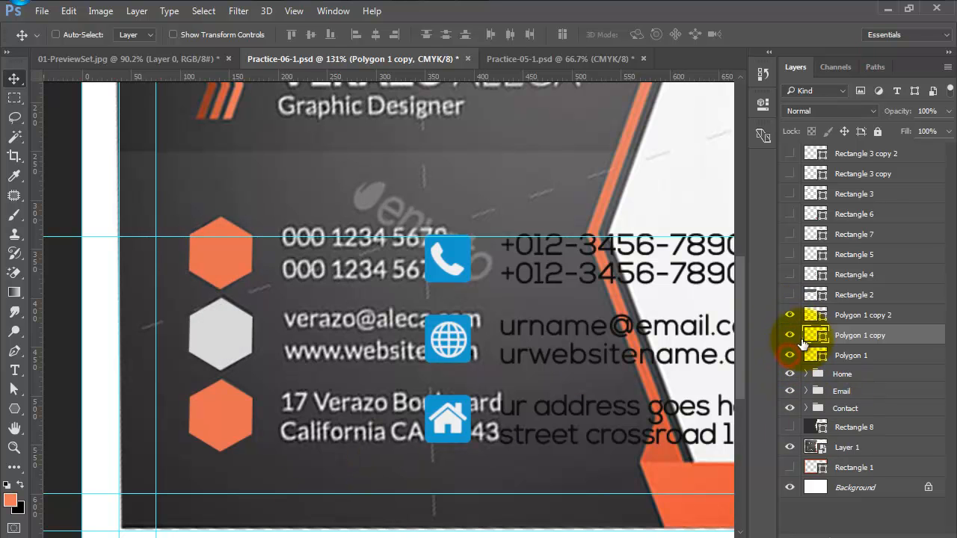
left_click(790, 314)
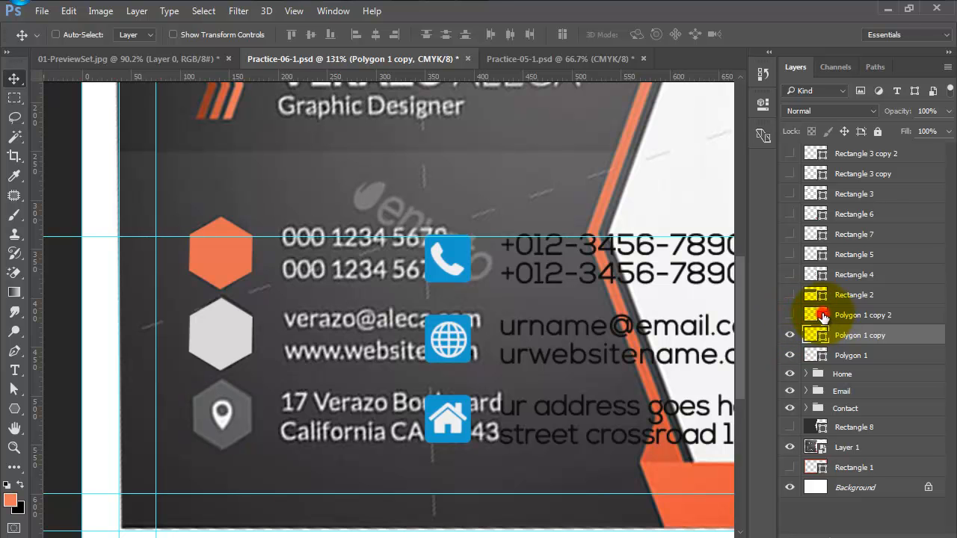
double_click(823, 315)
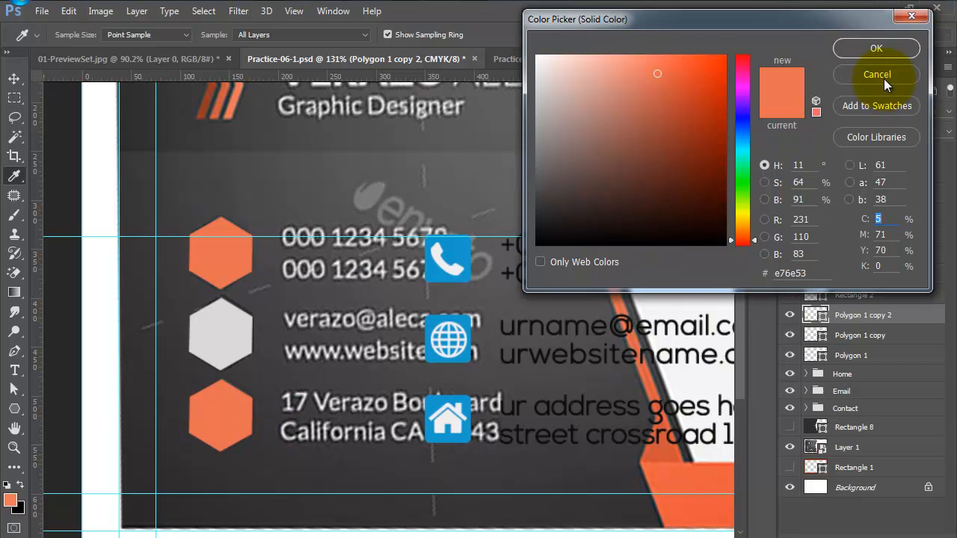
left_click(883, 78)
- Hide the lowest hexagon, fill it with the dark grey #626264 sampled from the preview's location hexagon, and show it again
left_click(790, 316)
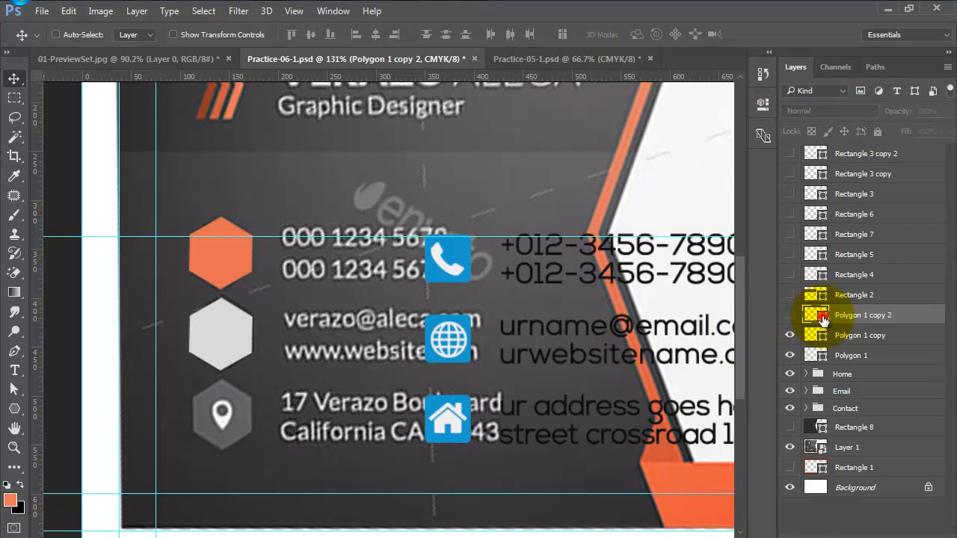
double_click(823, 315)
left_click(243, 416)
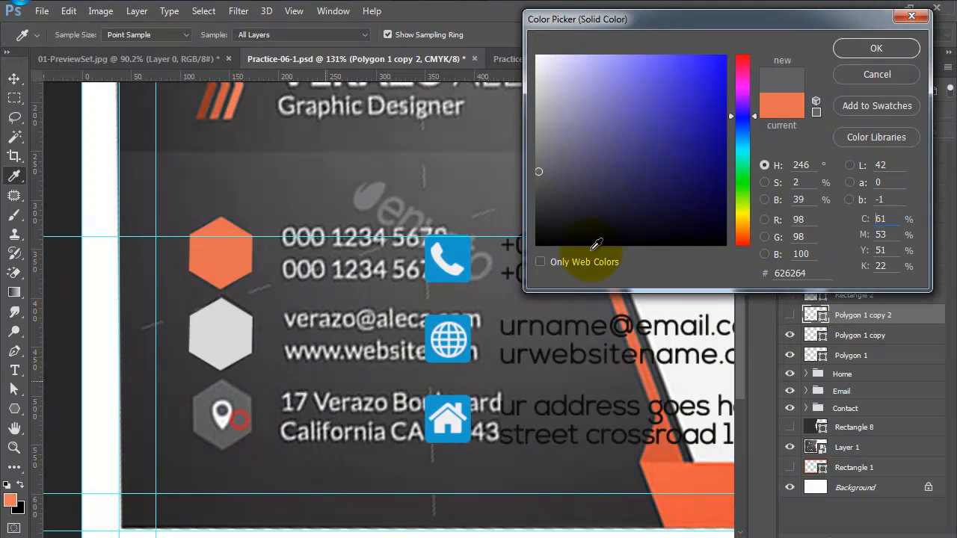
left_click(872, 49)
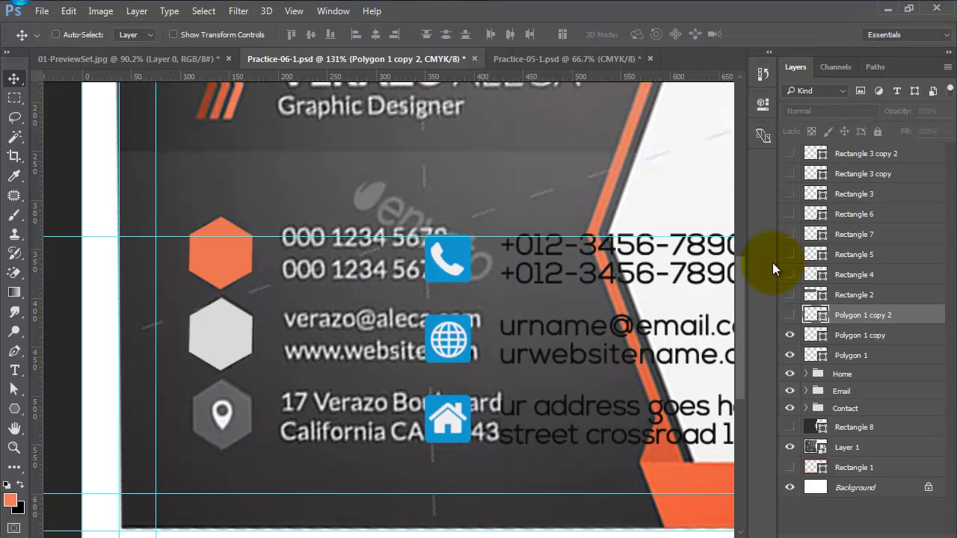
left_click(790, 317)
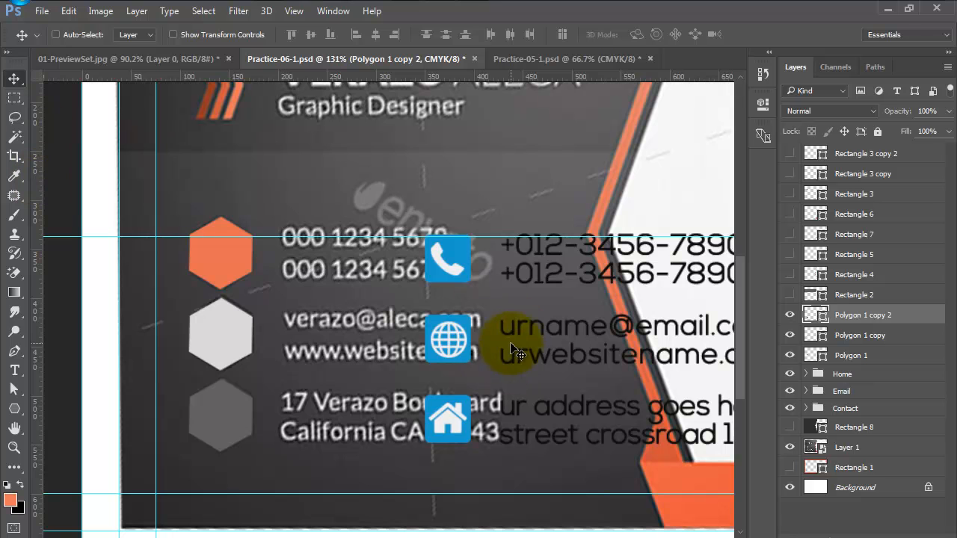
- Move the Home, Email and Contact groups together to the left so their icons sit beside the three hexagons
left_click_drag(452, 340, 381, 346)
left_click(834, 375)
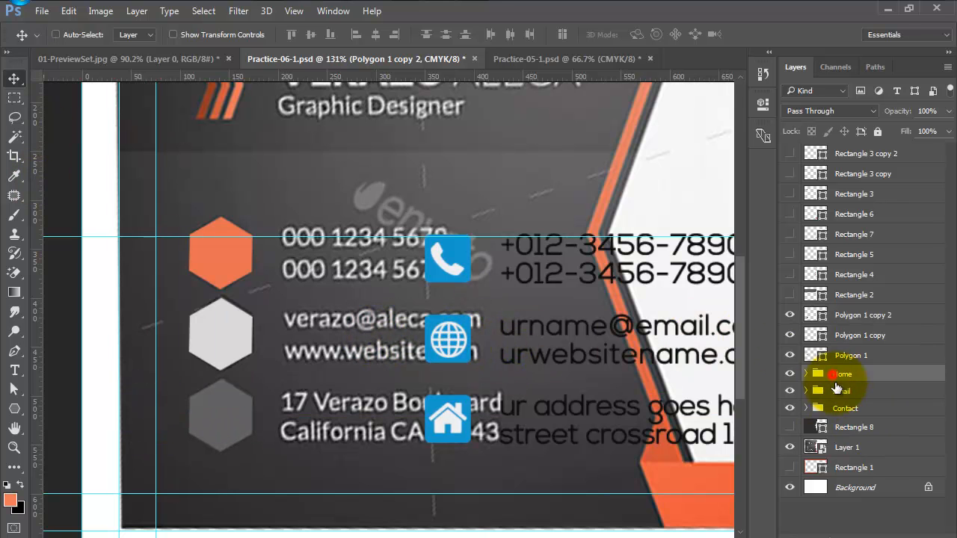
left_click(840, 391, "shift")
left_click(845, 408, "shift")
left_click_drag(453, 314, 230, 254)
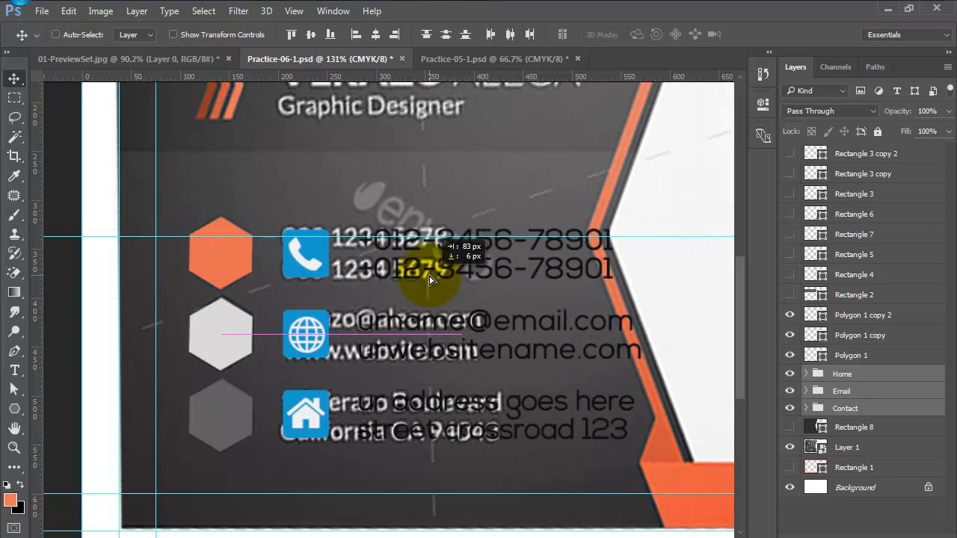
- Shift the phone icon slightly to the right on its blue square
left_click(307, 257, "ctrl")
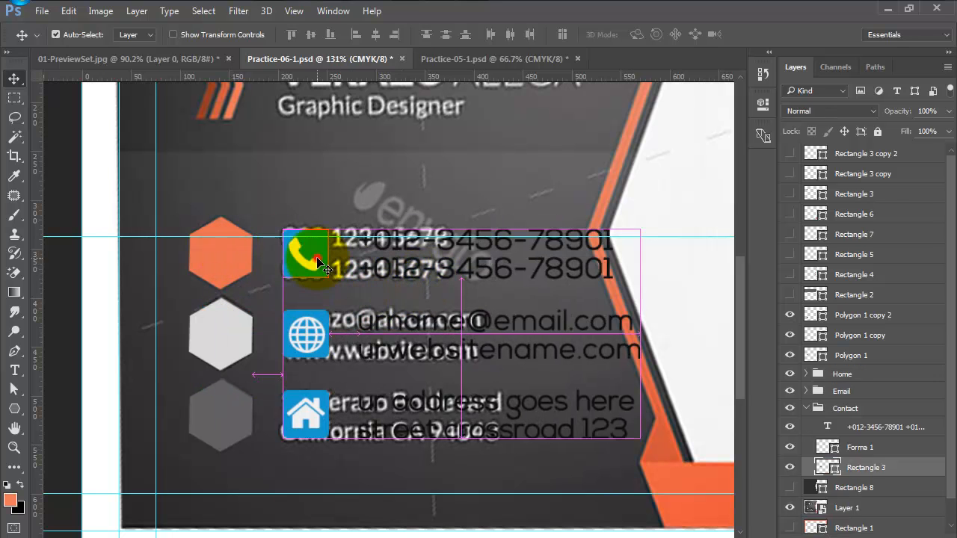
left_click(308, 270, "ctrl")
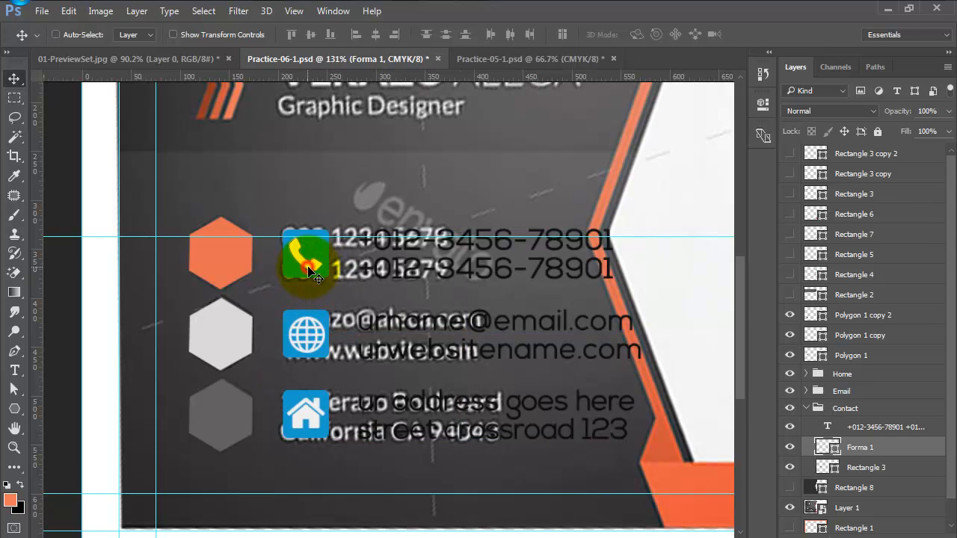
mouse_move(306, 267)
left_mouse_down()
mouse_move(226, 262)
mouse_move(311, 263)
mouse_move(323, 273)
left_mouse_up()
- Bring the Home, Email and Contact groups to the front of the layer stack, above all rectangle and hexagon layers
left_click(806, 408)
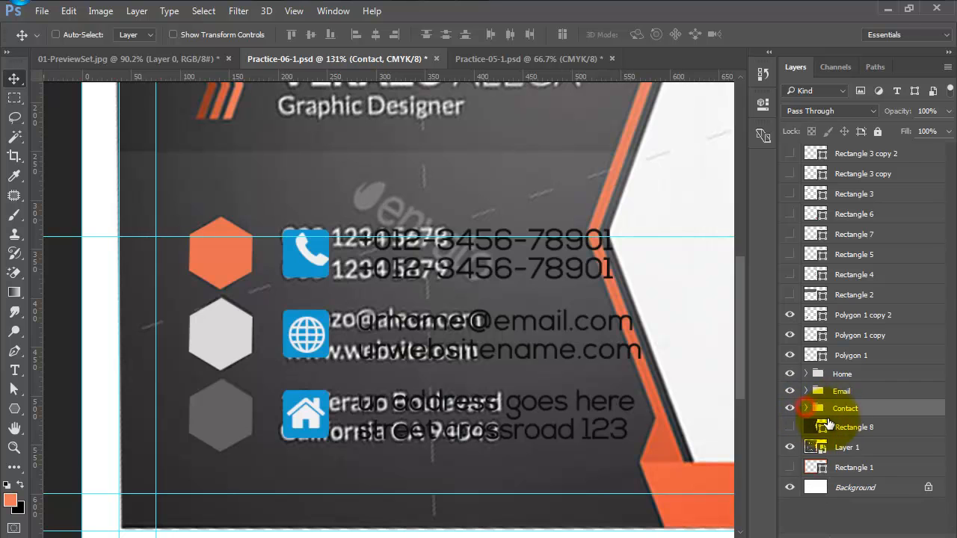
left_click(838, 394, "shift")
left_click(841, 374, "shift")
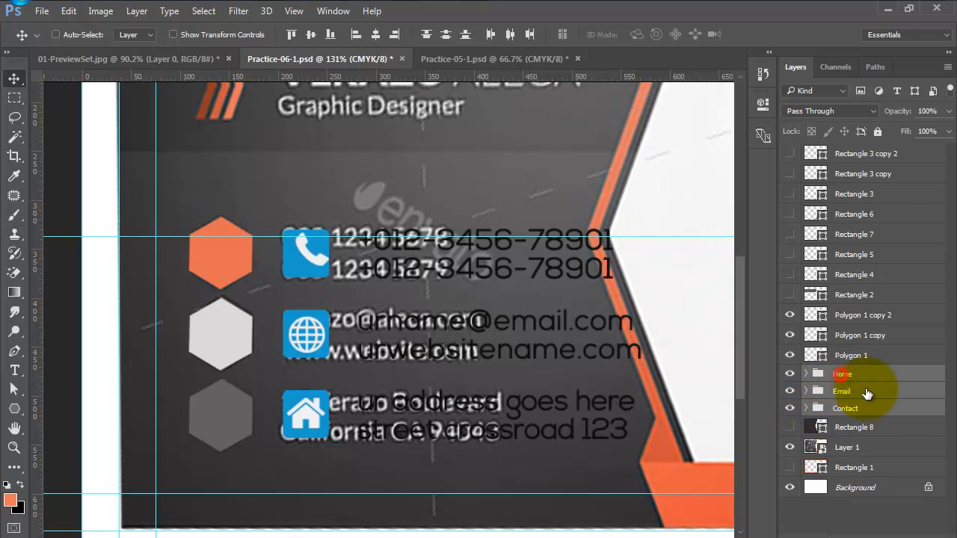
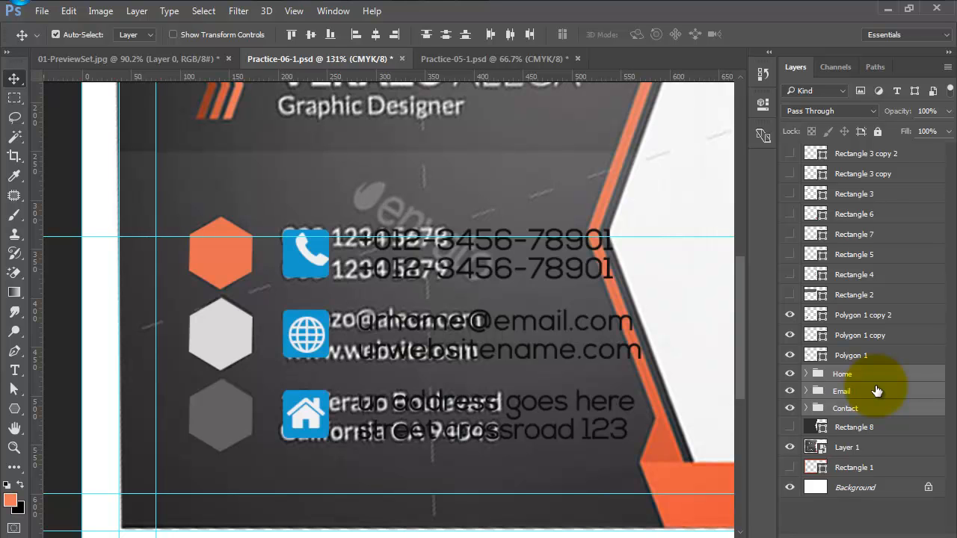
key("ctrl+bracketright")
key("ctrl+bracketright")
key("ctrl+bracketright")
key("ctrl+bracketright")
key("ctrl+bracketright")
key("ctrl+bracketright")
key("ctrl+bracketright")
key("ctrl+bracketright")
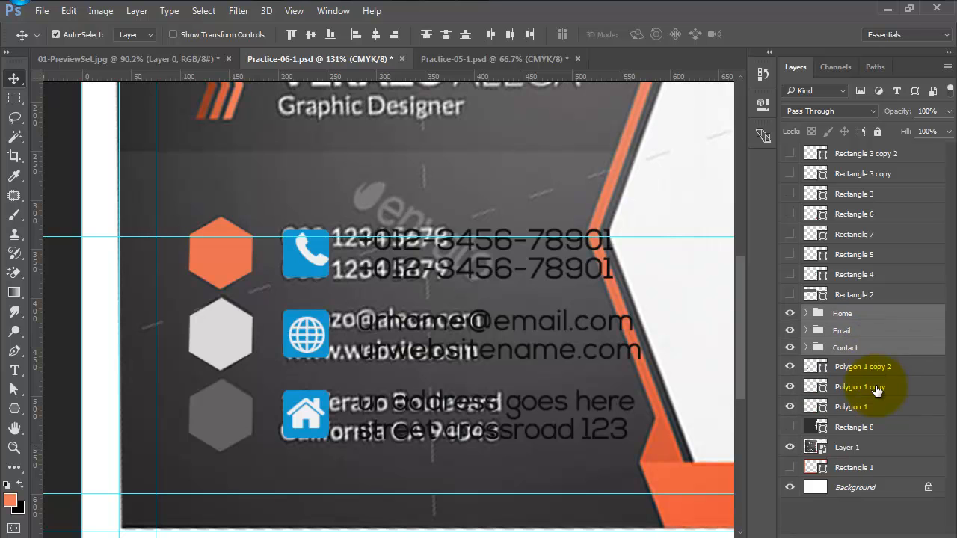
key("ctrl+bracketright")
key("ctrl+bracketright")
key("ctrl+bracketright")
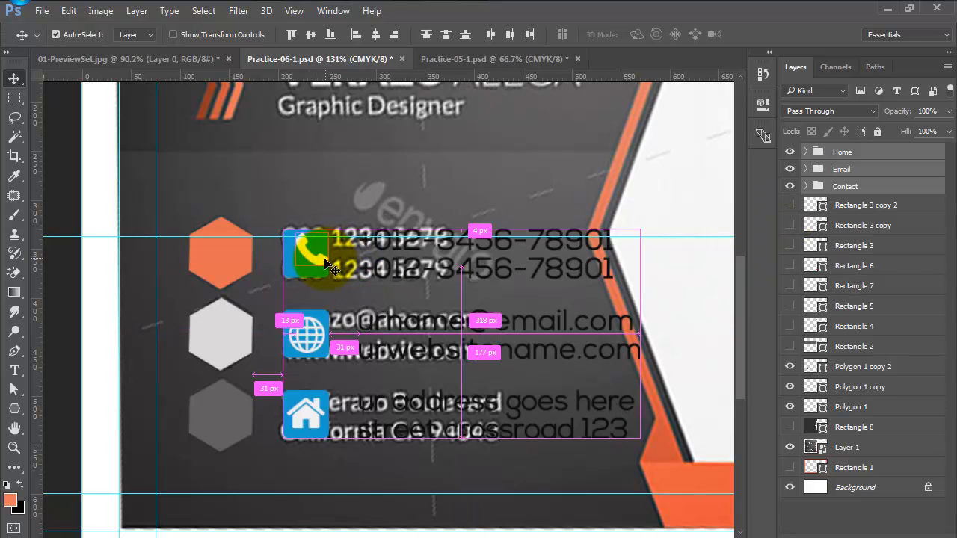
- Move the phone, globe and house icons off their blue squares onto the orange, light grey and dark grey hexagons
left_click(309, 265, "ctrl")
left_click_drag(309, 266, 229, 267)
left_click(306, 337, "ctrl")
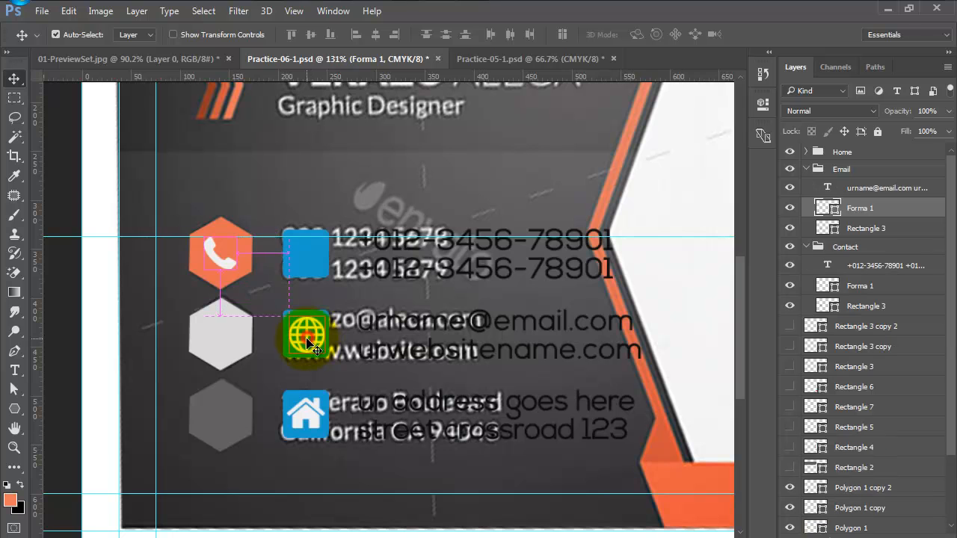
left_click_drag(313, 342, 220, 343)
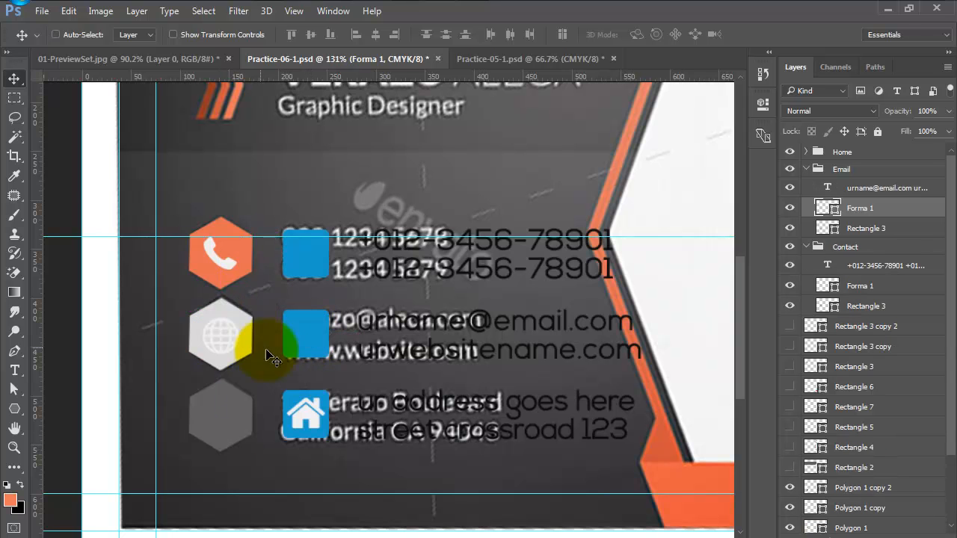
left_click(305, 416, "ctrl")
left_click_drag(306, 416, 220, 423)
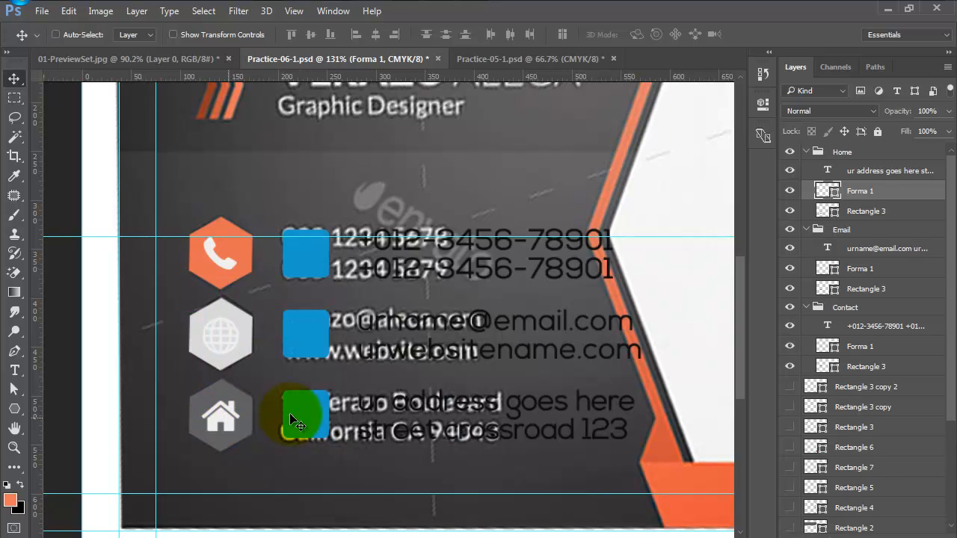
- Hide the light grey hexagon and fill the globe icon with the dark grey #403e41 sampled from the card background
left_click(221, 346, "ctrl")
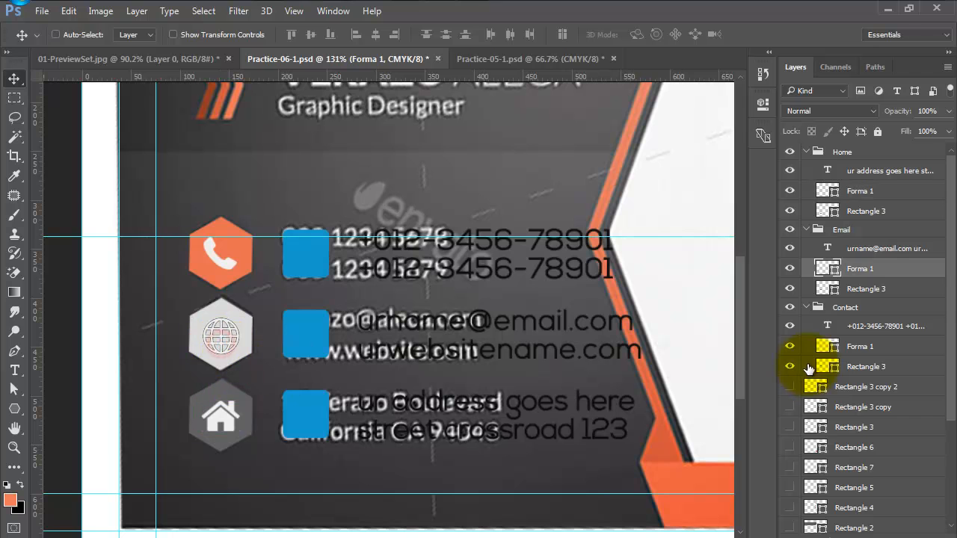
left_click(228, 329, "ctrl")
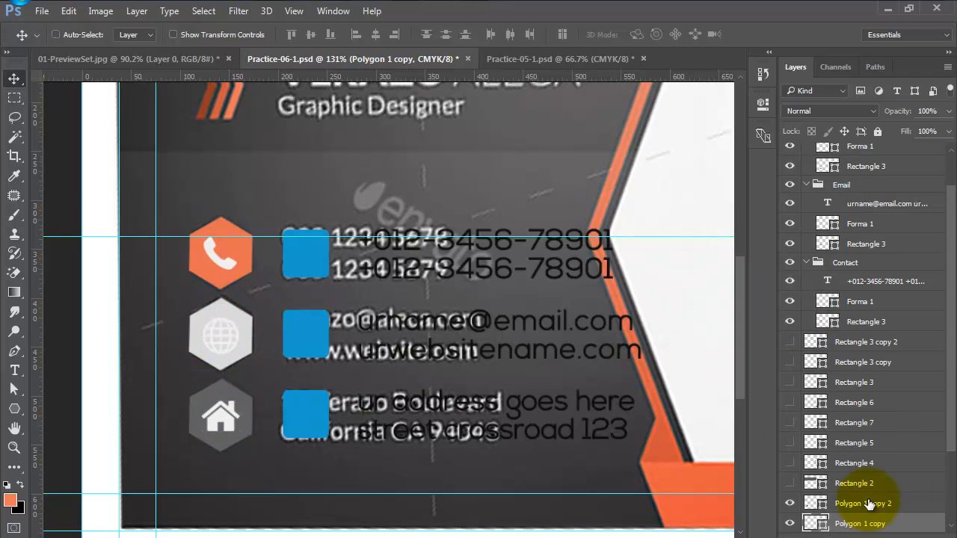
left_click(790, 523)
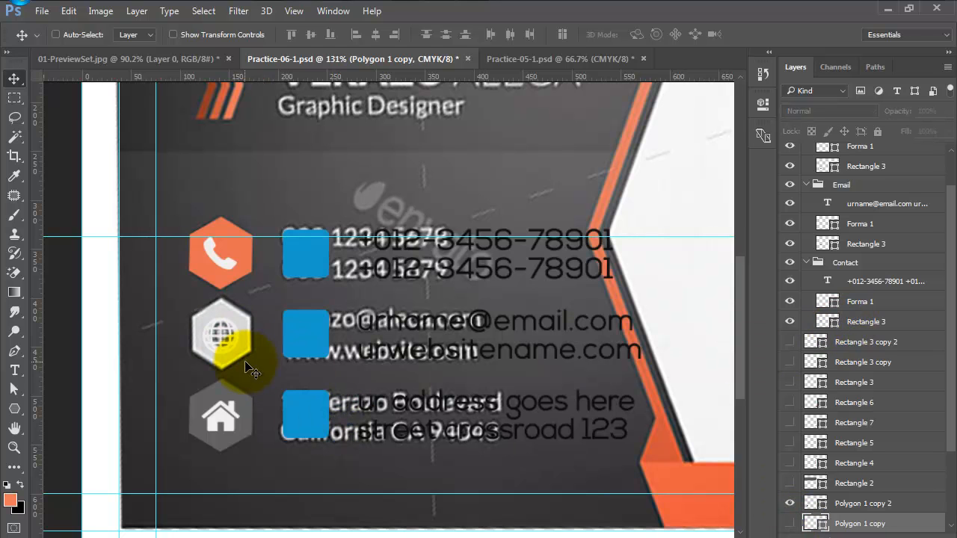
left_click(221, 337, "ctrl")
double_click(828, 224)
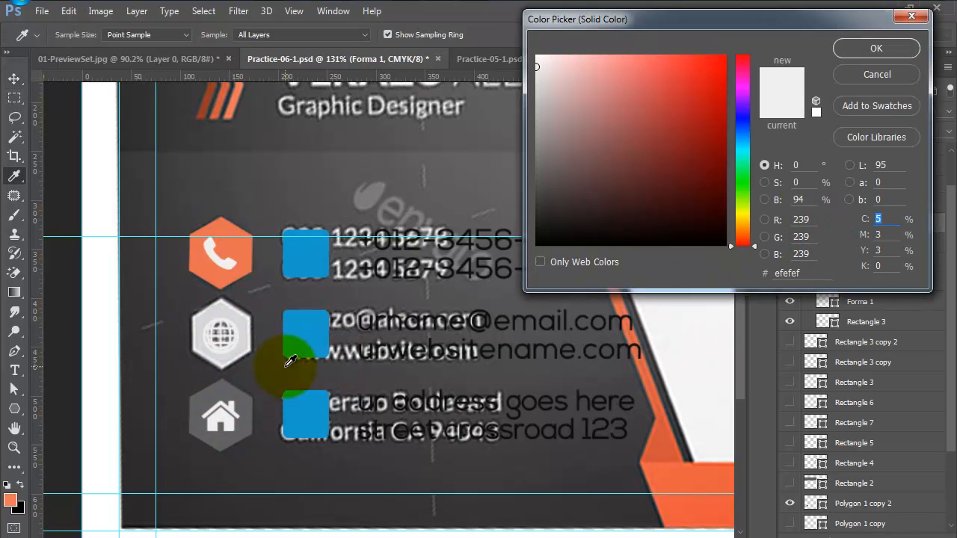
left_click(273, 367)
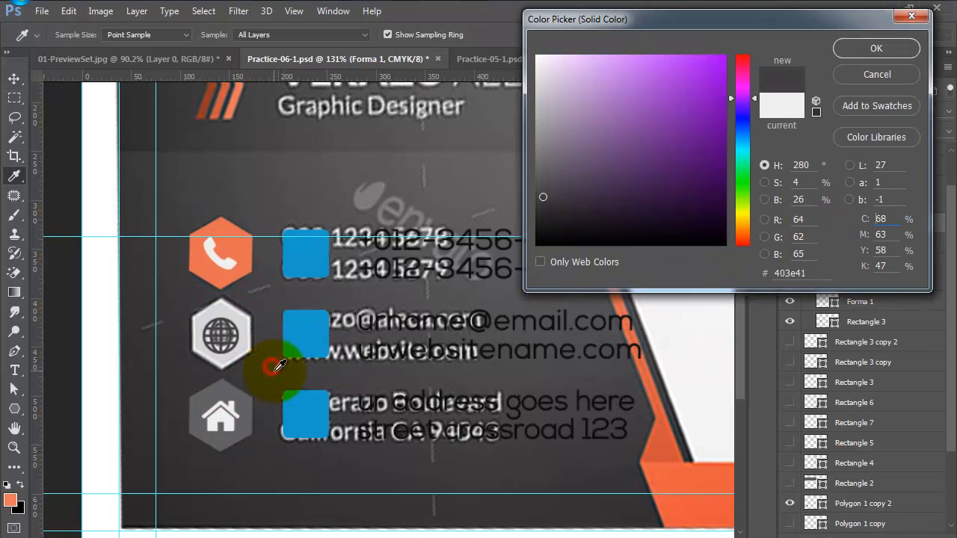
left_click(871, 54)
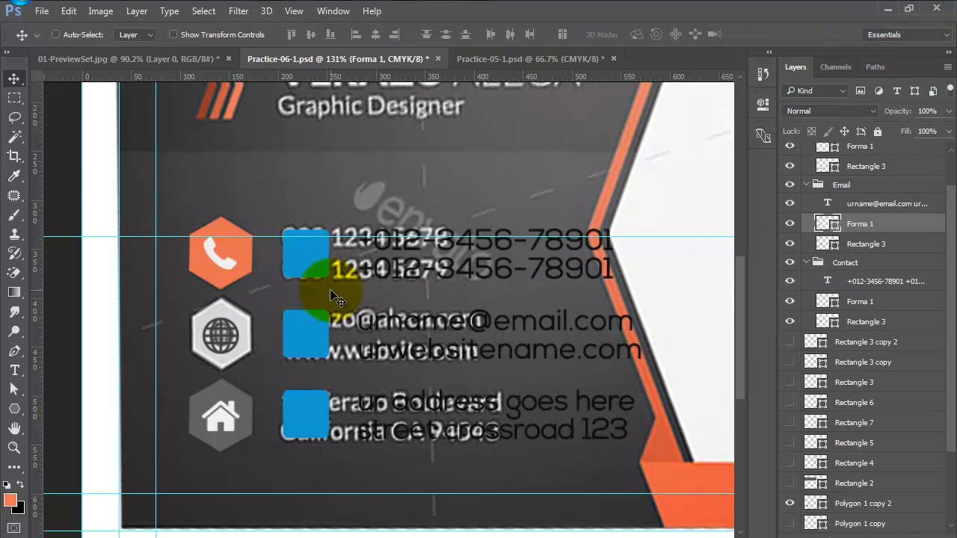
- Delete the three blue squares behind the former icon positions
key("ctrl")
left_click(306, 260)
left_click(305, 335)
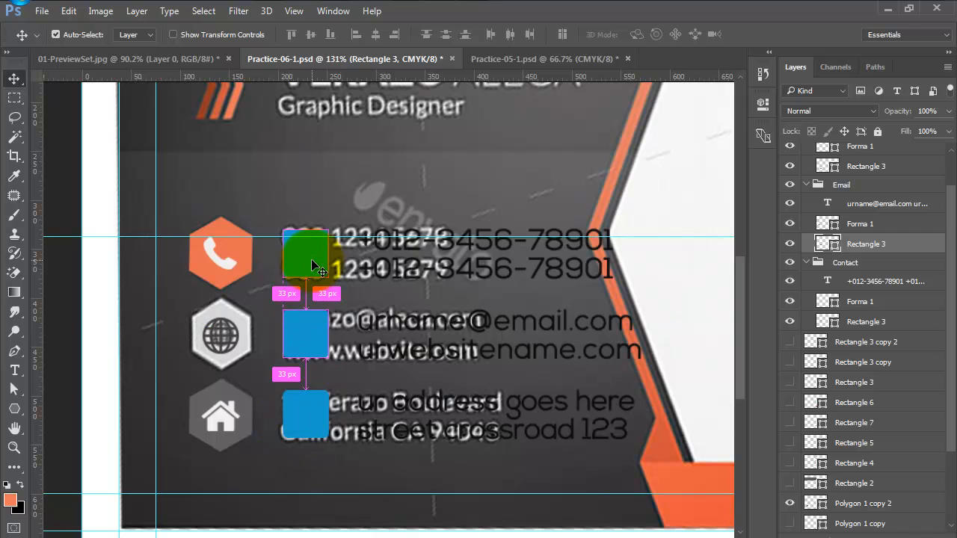
left_click(311, 259, "shift")
left_click(305, 413, "shift")
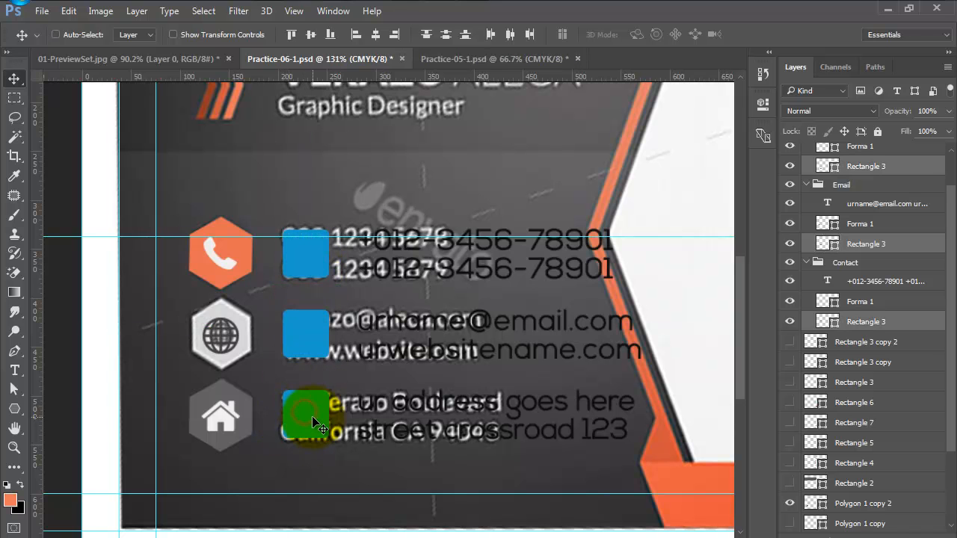
key("Delete")
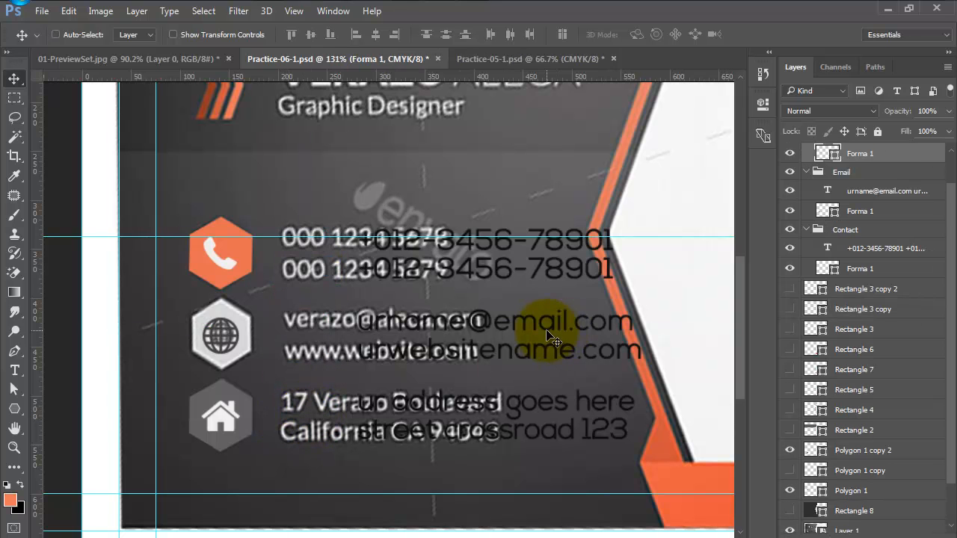
- Try to move the whole Home, Email and Contact groups left towards the preview's contact text, and undo the move
left_click(467, 268, "ctrl")
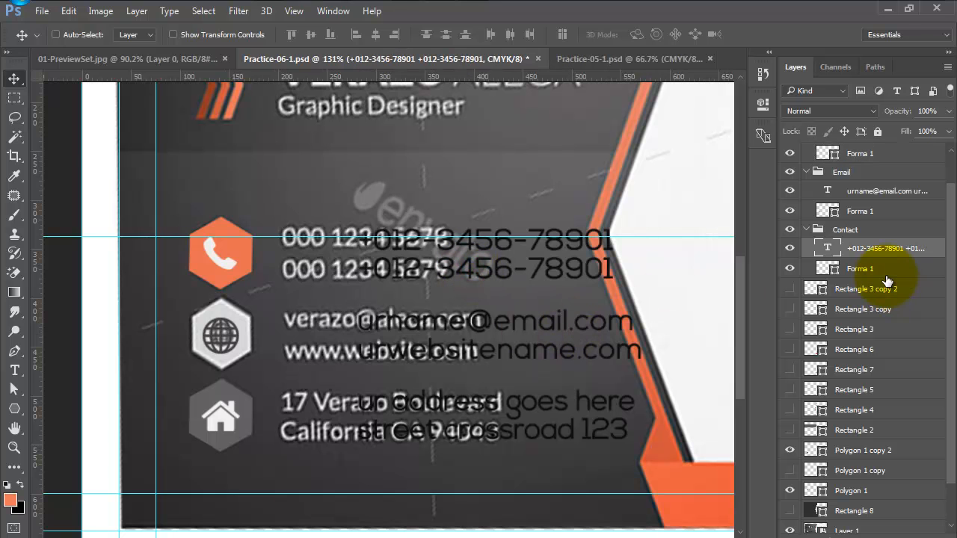
left_click(806, 230)
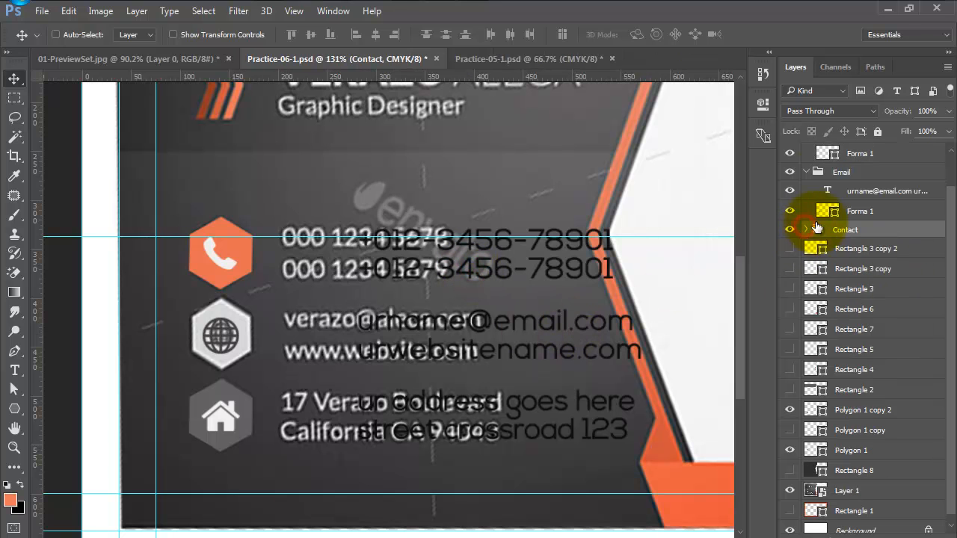
left_click(806, 172)
scroll(804, 194, "up", 1)
left_click(806, 152)
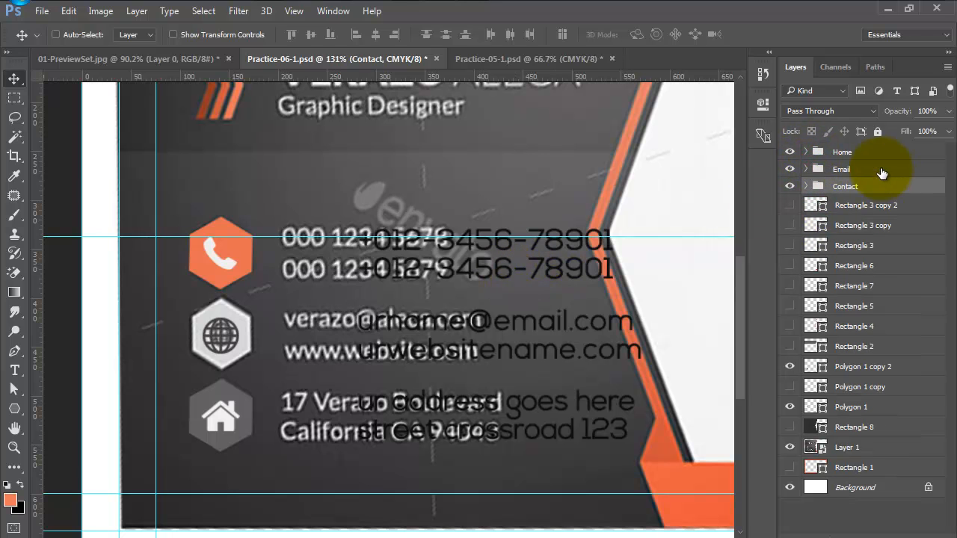
left_click(841, 169, "shift")
left_click(852, 152, "shift")
left_click_drag(463, 278, 398, 283)
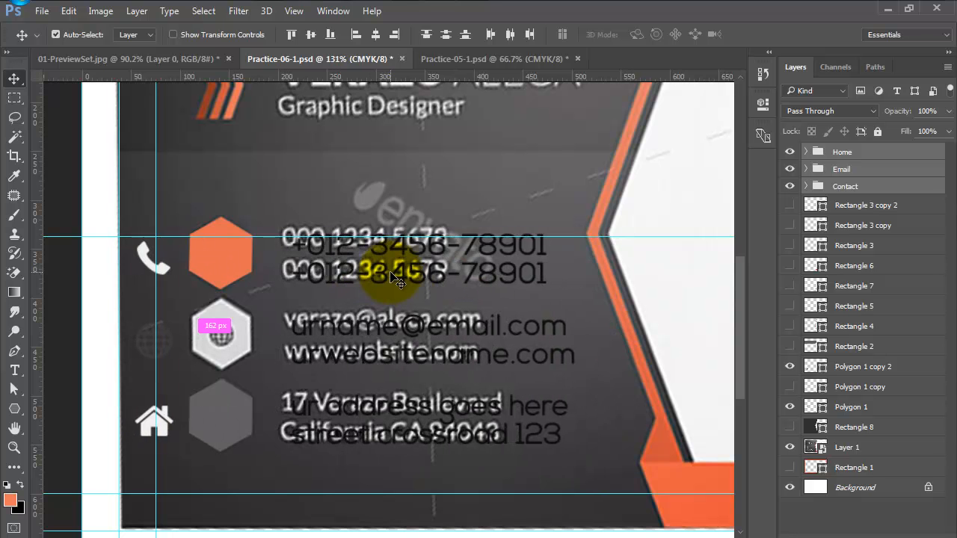
key("ctrl+z")
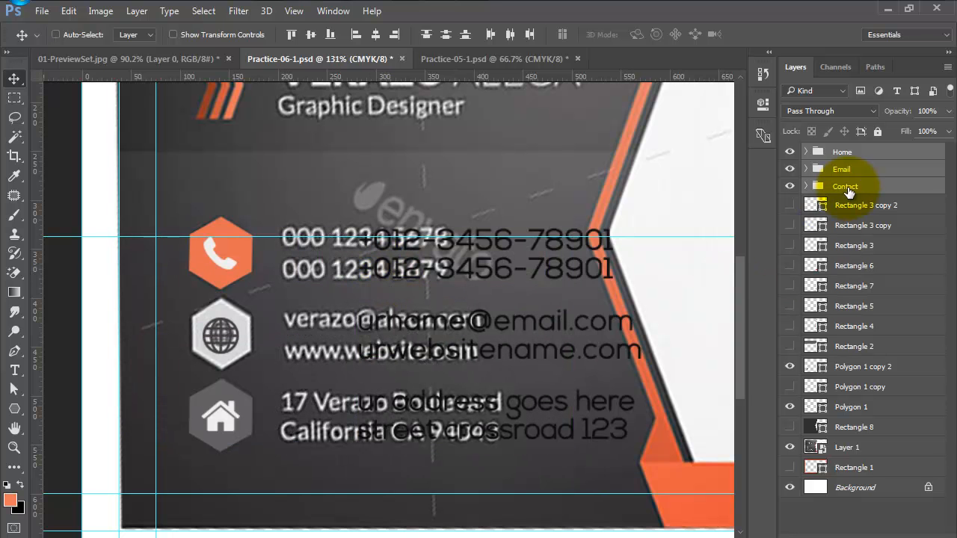
- Move only the phone, email and address text layers left until they start in line with the preview's contact text
left_click(472, 248, "ctrl")
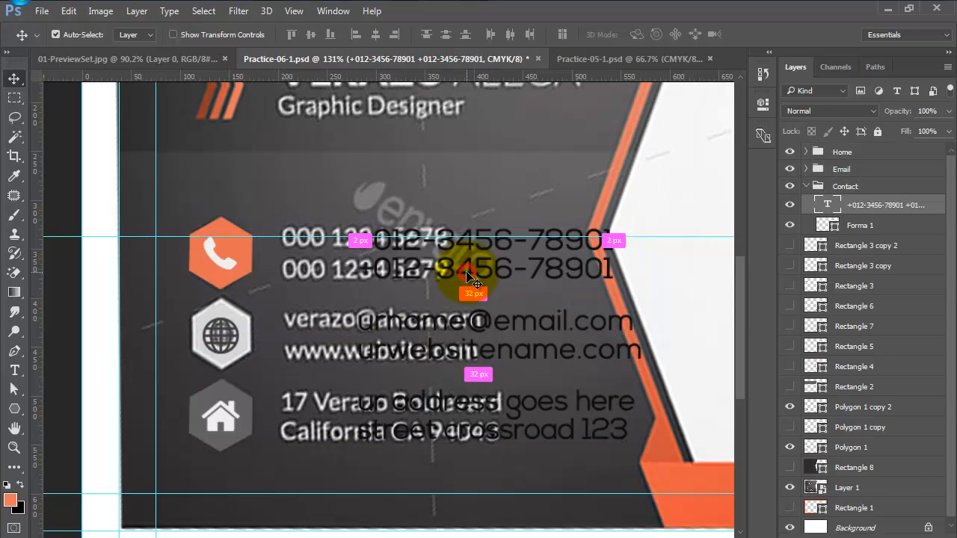
left_click(486, 329, "ctrl+shift")
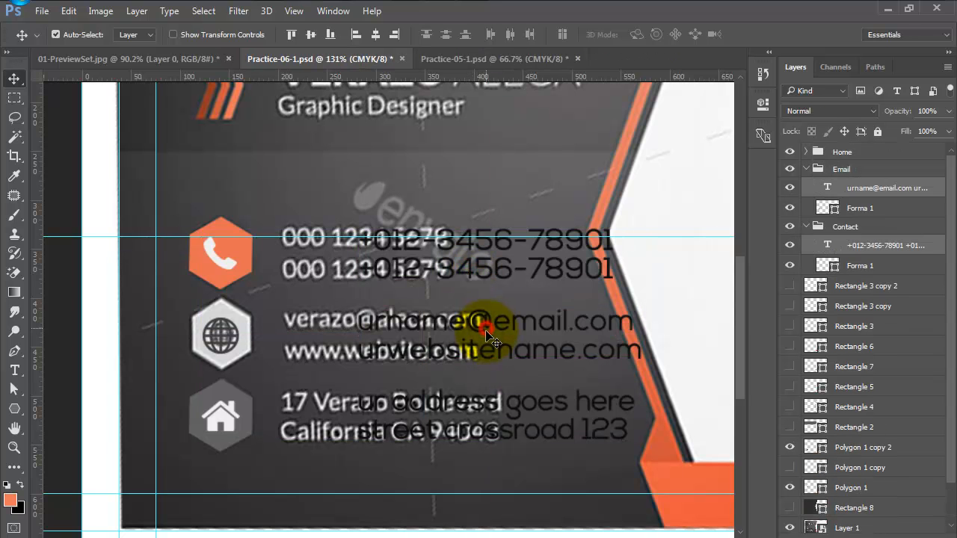
left_click(490, 417, "ctrl+shift")
key("Left")
key("Left")
key("Left")
key("Left")
key("Left")
key("Left")
key("Left")
key("Left")
key("Left")
key("Left")
key("Left")
key("Left")
key("Left")
key("Left")
key("Left")
key("Left")
key("Left")
key("Left")
key("Left")
key("Left")
key("Left")
key("Left")
key("Left")
key("Left")
key("Left")
key("Left")
key("Left")
key("Left")
key("Left")
key("Left")
key("Left")
key("Left")
key("Left")
key("Left")
key("Left")
key("Left")
key("Left")
key("Left")
key("Left")
key("Left")
key("Left")
key("Left")
key("Left")
key("Left")
key("Left")
key("Left")
key("Left")
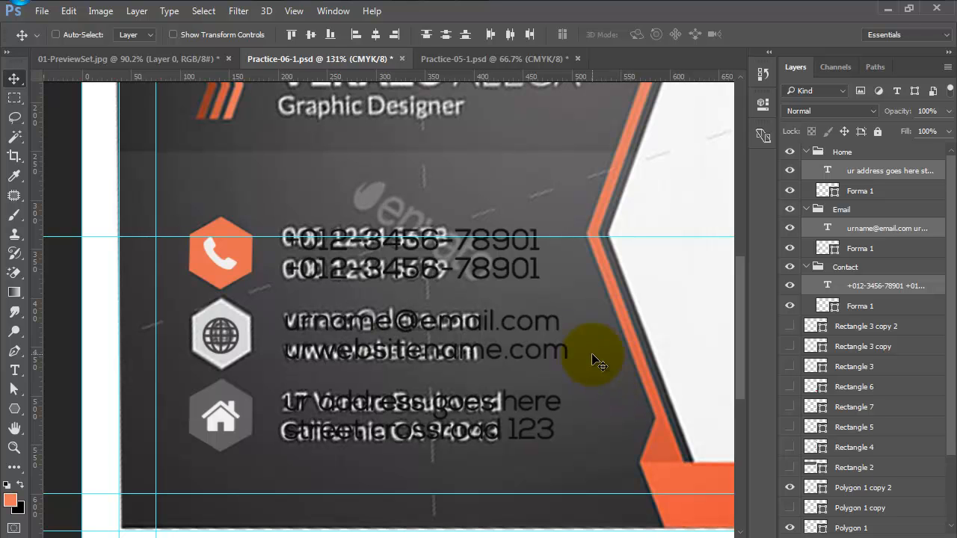
- Set the font size of the three contact text layers to 6 pt
left_click(15, 370)
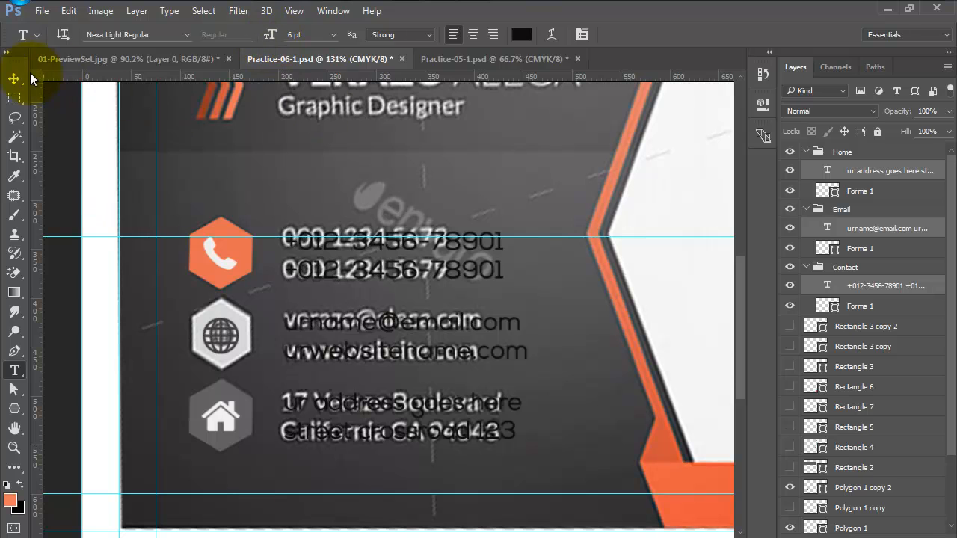
left_click(14, 79)
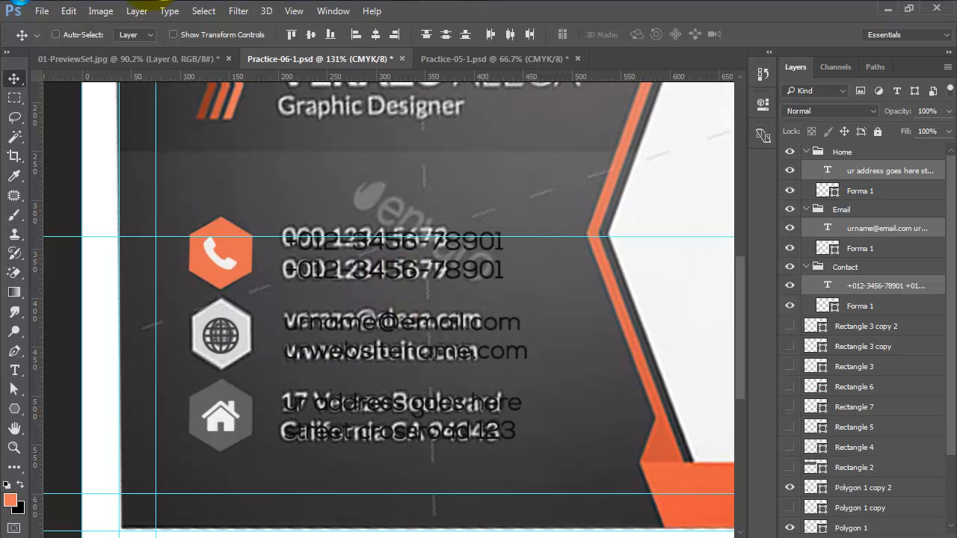
- Nudge the three contact text layers left onto the preview's text and recolour them with white sampled from the preview's light area
left_click_drag(371, 274, 359, 268)
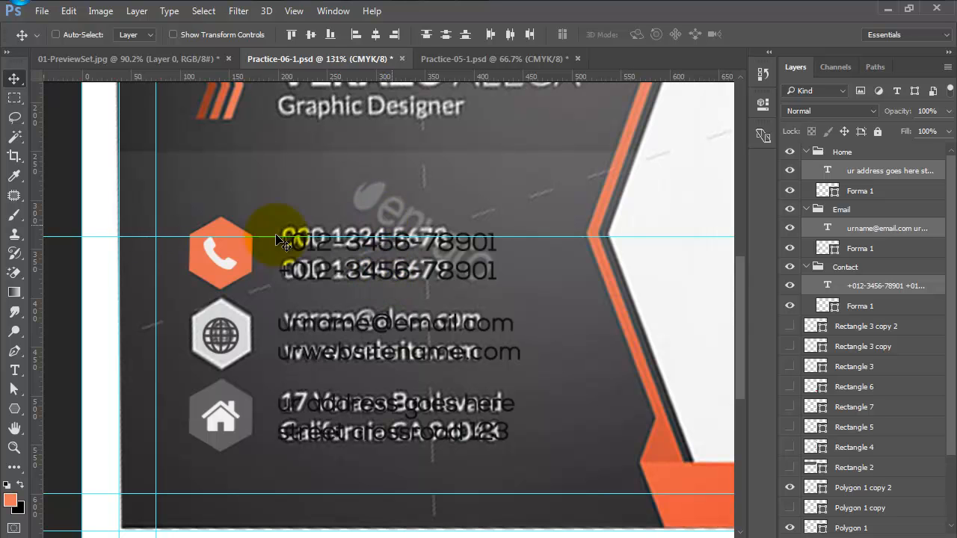
left_click(14, 371)
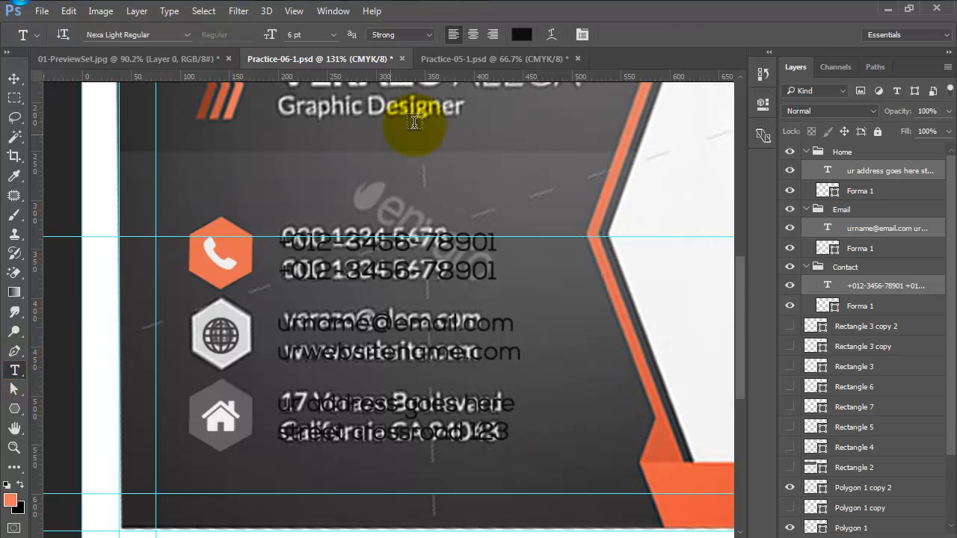
left_click(521, 35)
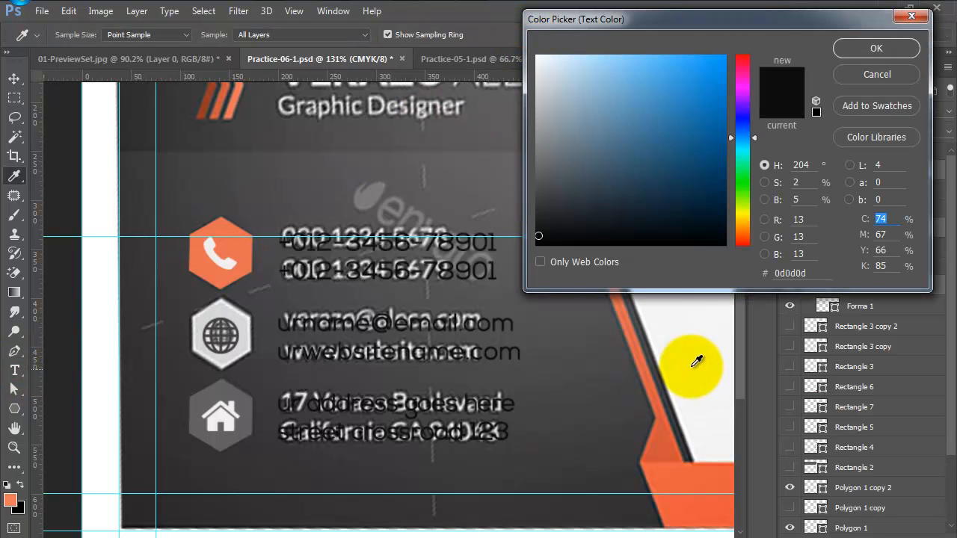
left_click(692, 345)
left_click(902, 54)
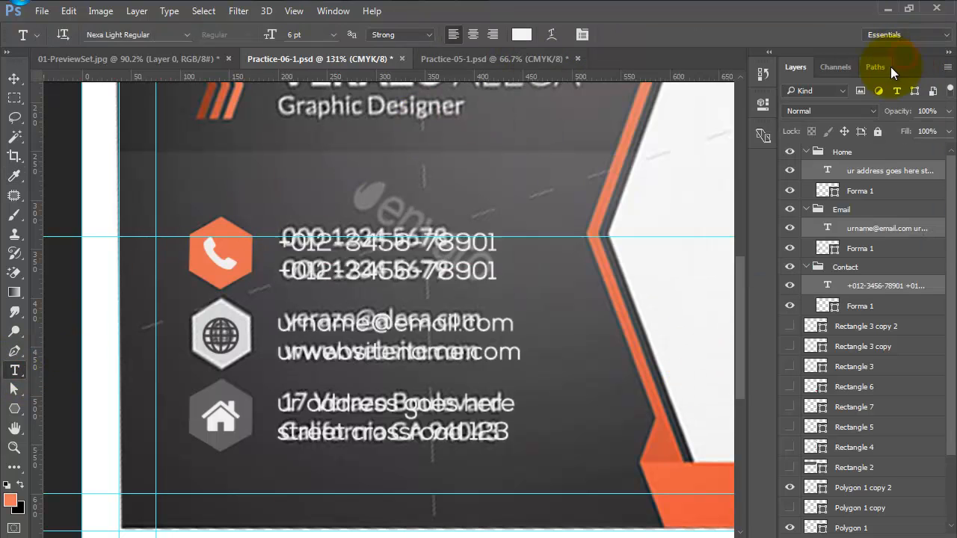
left_click(22, 82)
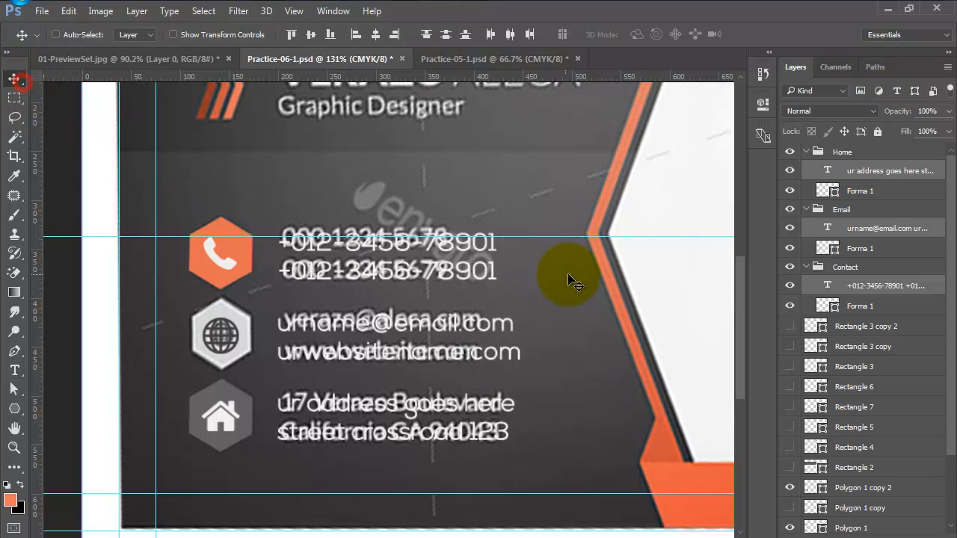
- Hide the preview layer and show all the rectangle and polygon layers to check the card design so far
key("ctrl+0")
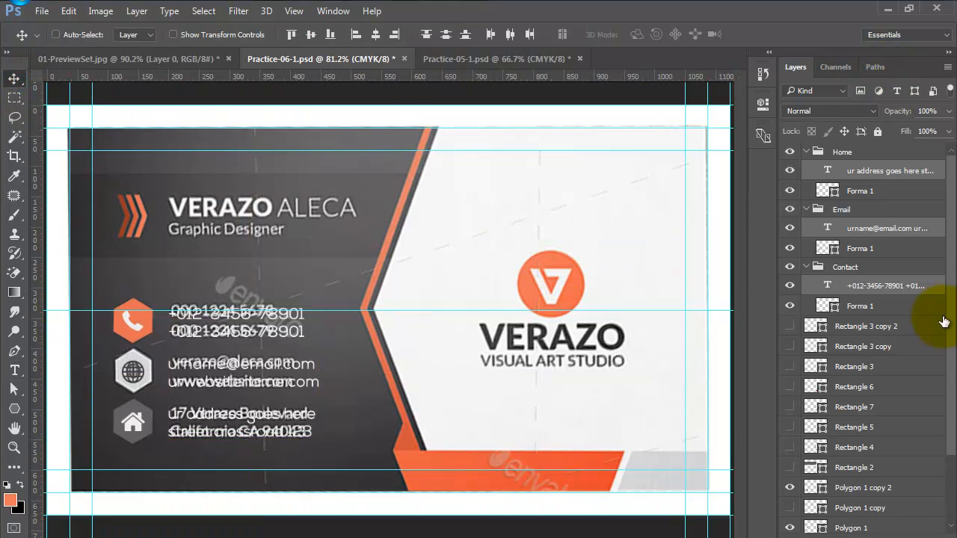
scroll(818, 273, "down", 4)
left_click(790, 483)
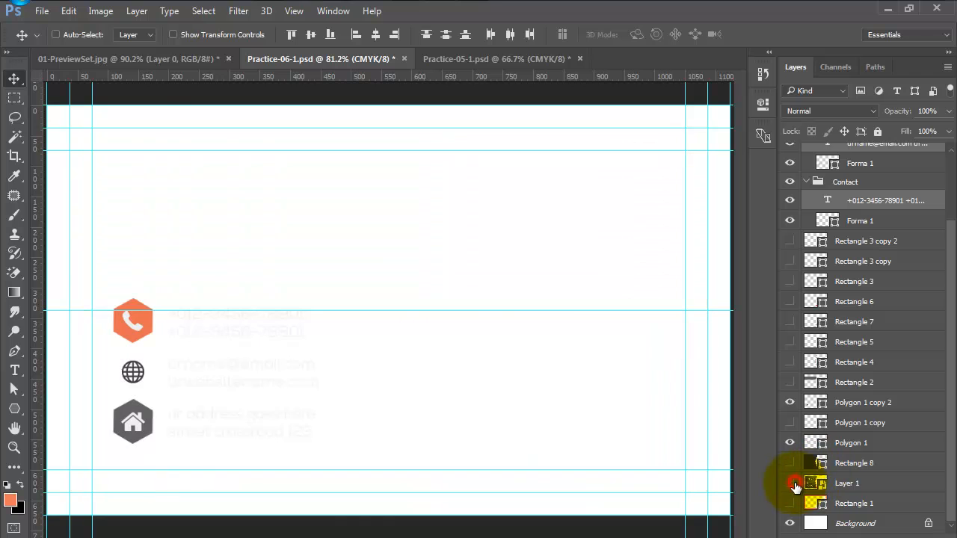
left_click_drag(790, 467, 792, 258)
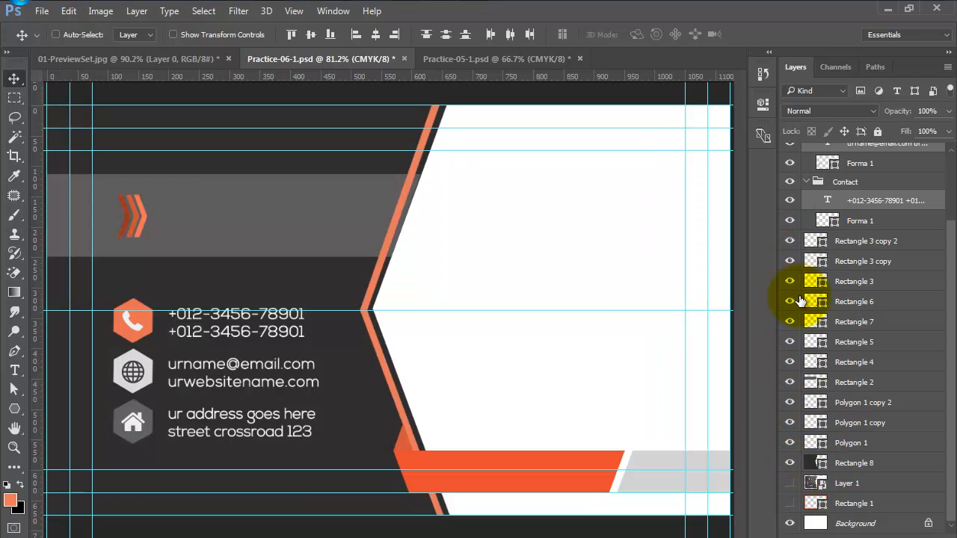
scroll(814, 340, "up", 4)
scroll(822, 329, "down", 4)
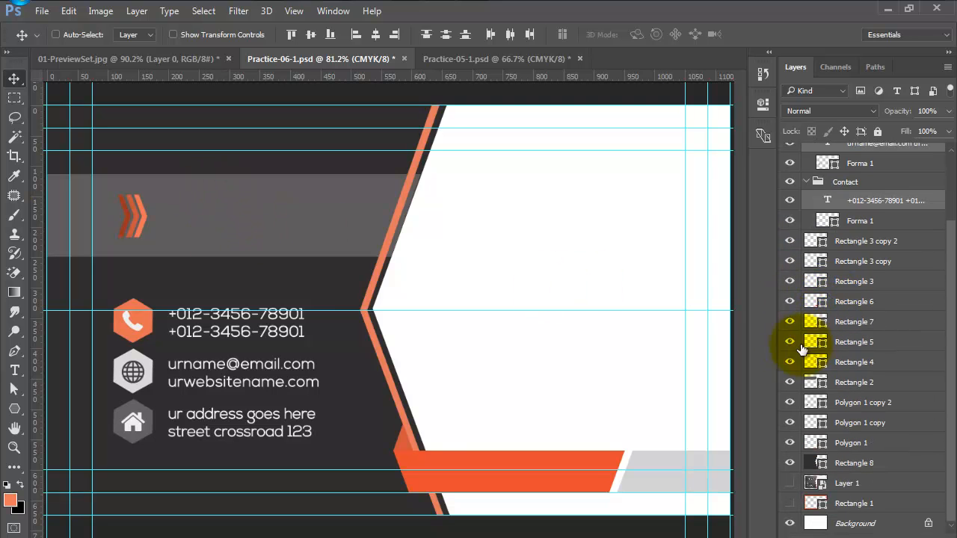
- Hide all the design layers and groups above the background and show the preview in Layer 1 again
scroll(794, 291, "up", 4)
left_click_drag(793, 174, 792, 403)
scroll(792, 403, "down", 4)
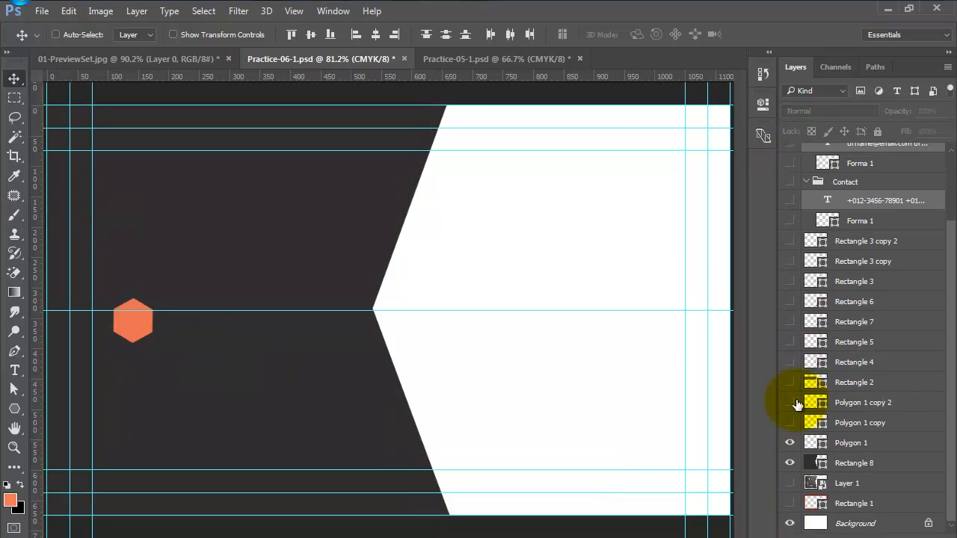
left_click_drag(789, 447, 791, 485)
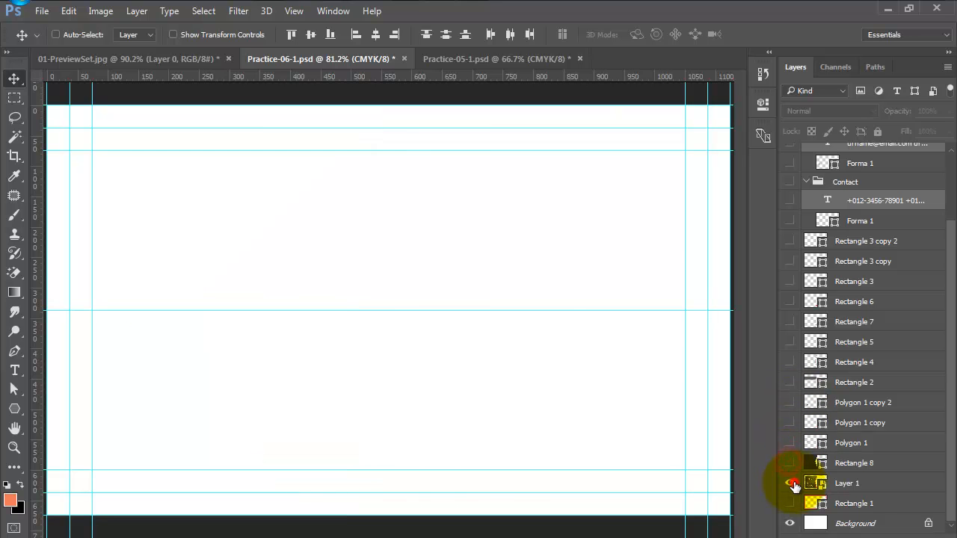
left_click(792, 484)
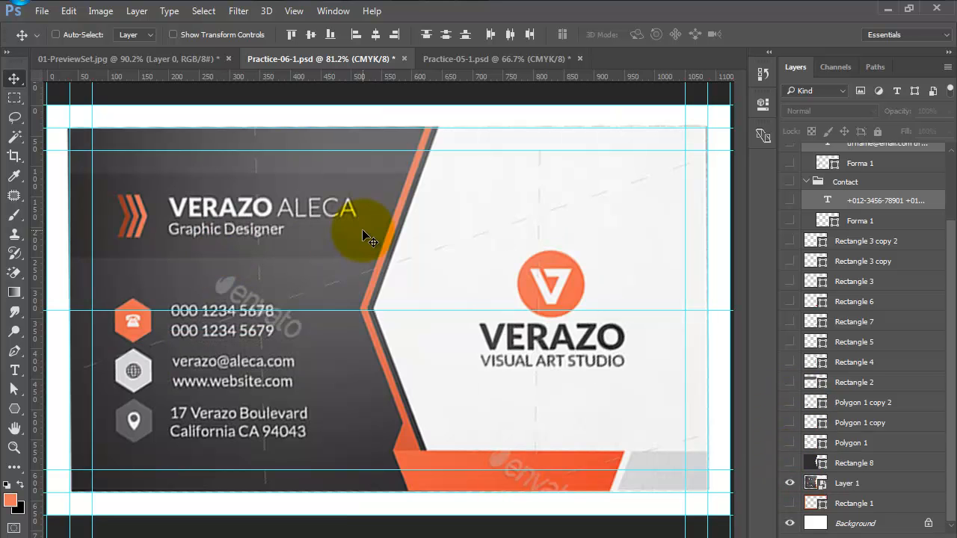
- Copy the Name group from Practice-05-1.psd into Practice-06-1.psd and place it above the Home group in the layer stack
left_click(477, 64)
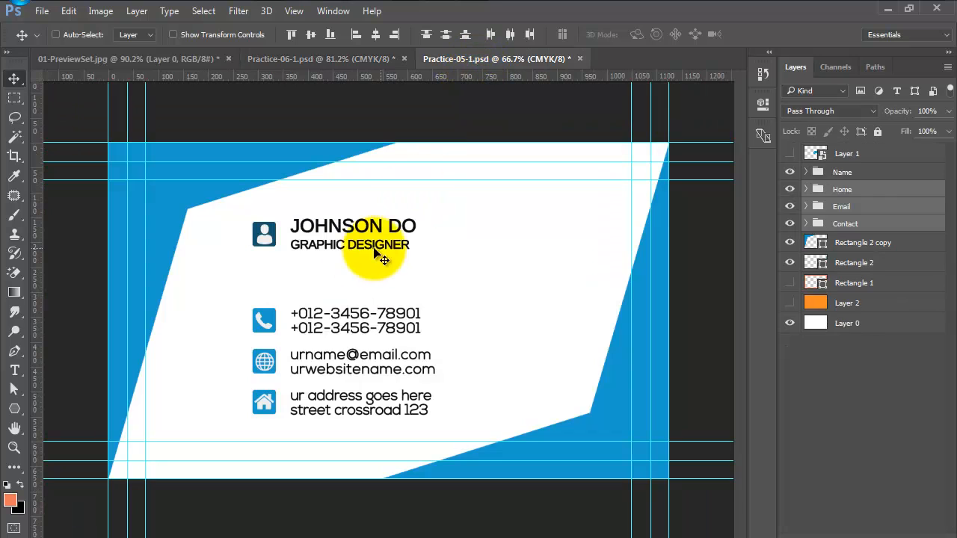
left_click(841, 172)
left_click_drag(400, 269, 288, 215)
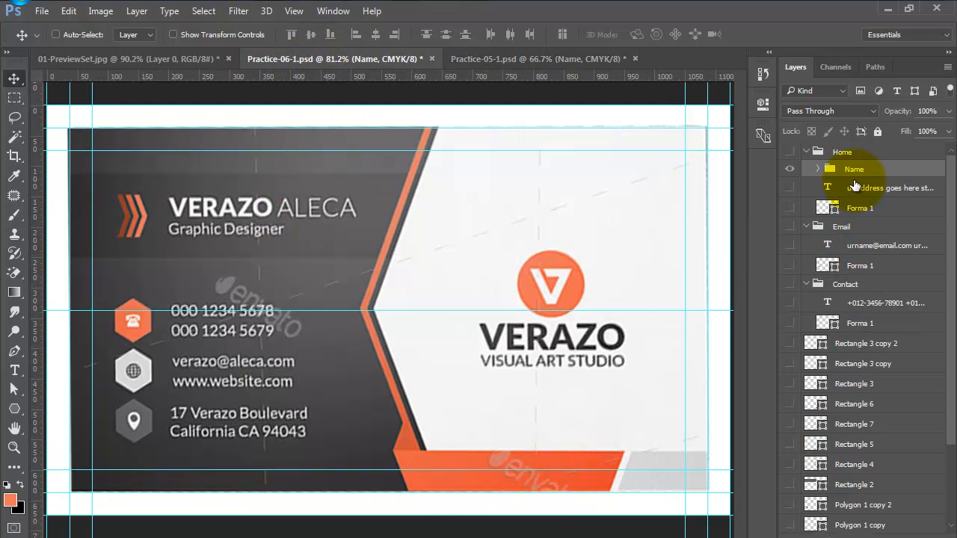
left_click_drag(854, 173, 848, 148)
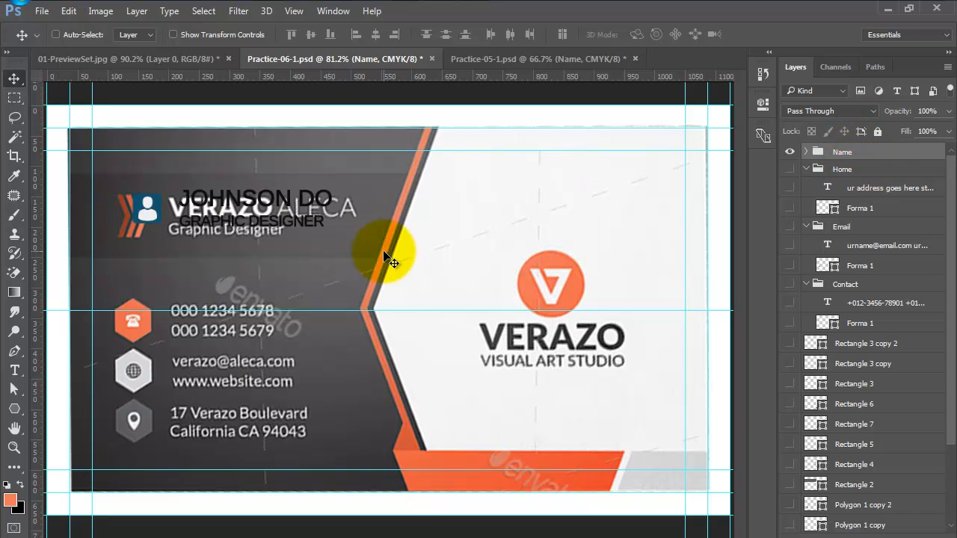
- Move the Name group over the preview's name and job title, and hide its person icon and blue square
left_click_drag(245, 206, 236, 211)
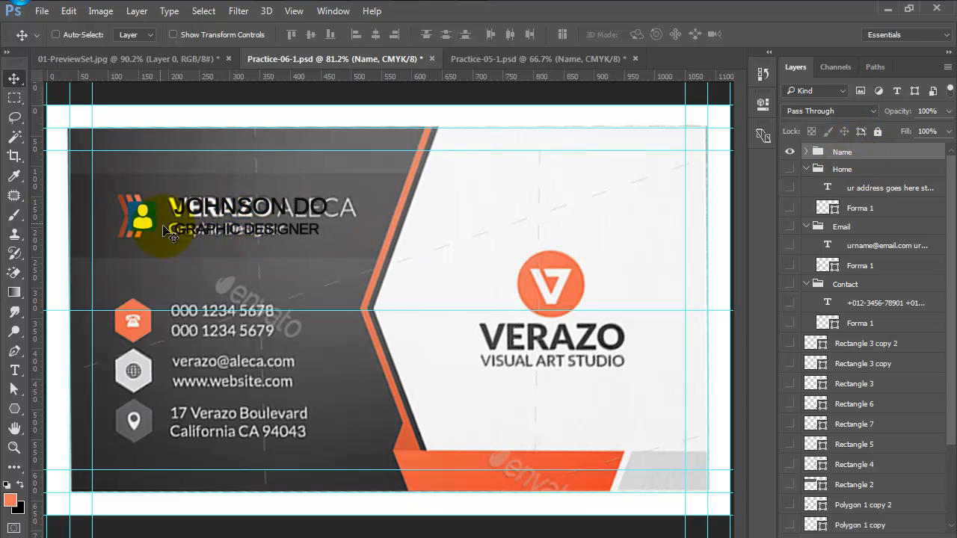
left_click(140, 224, "ctrl")
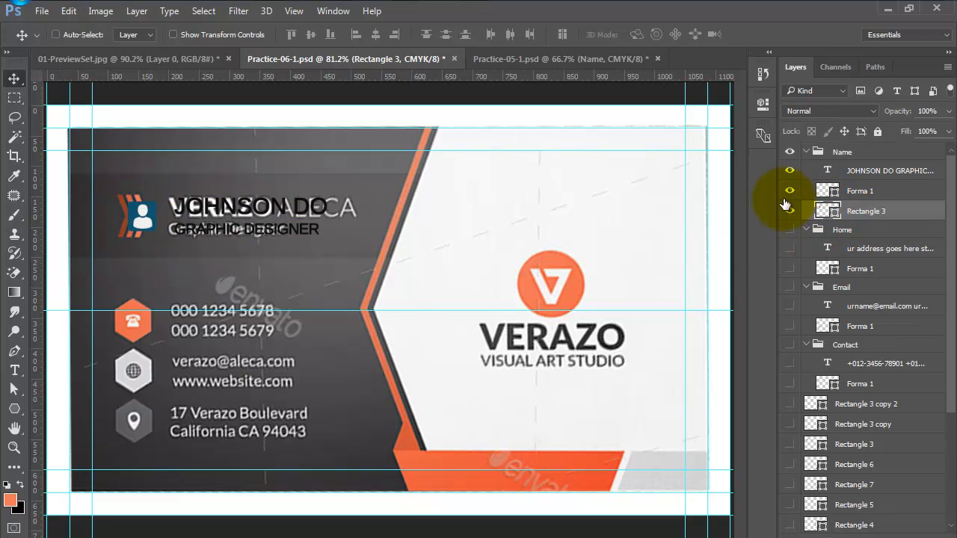
left_click_drag(787, 196, 789, 211)
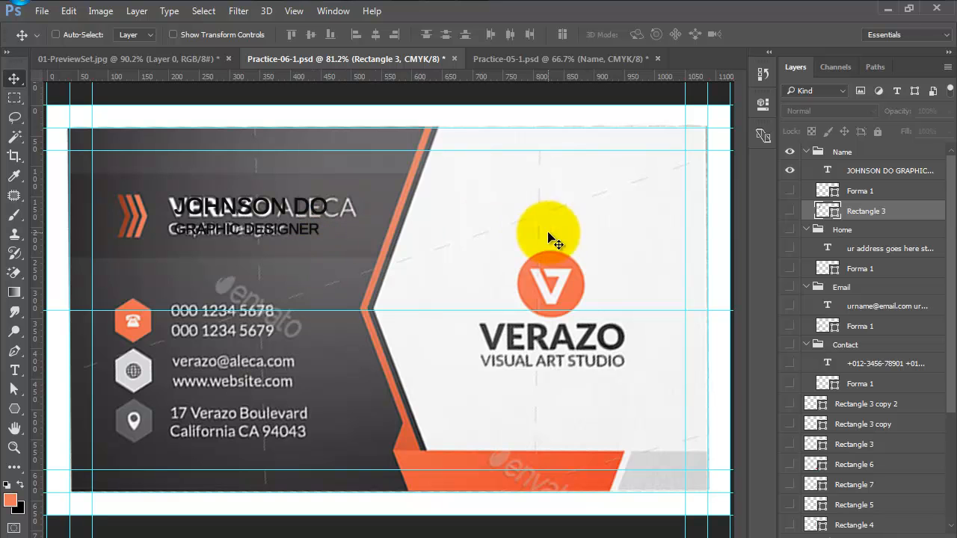
- Recolour the Name group's text to f6f6f6, sampled from the preview's light area
left_click(849, 171)
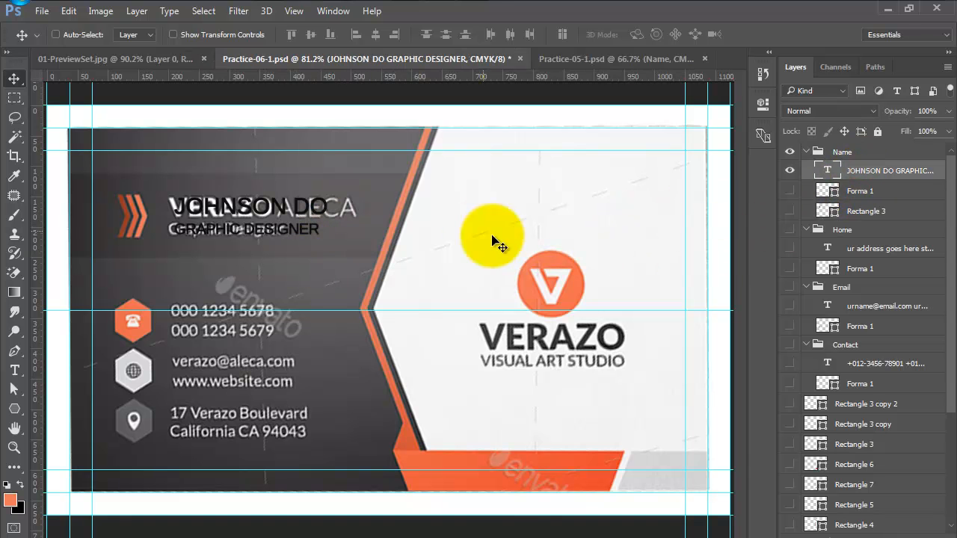
key("t")
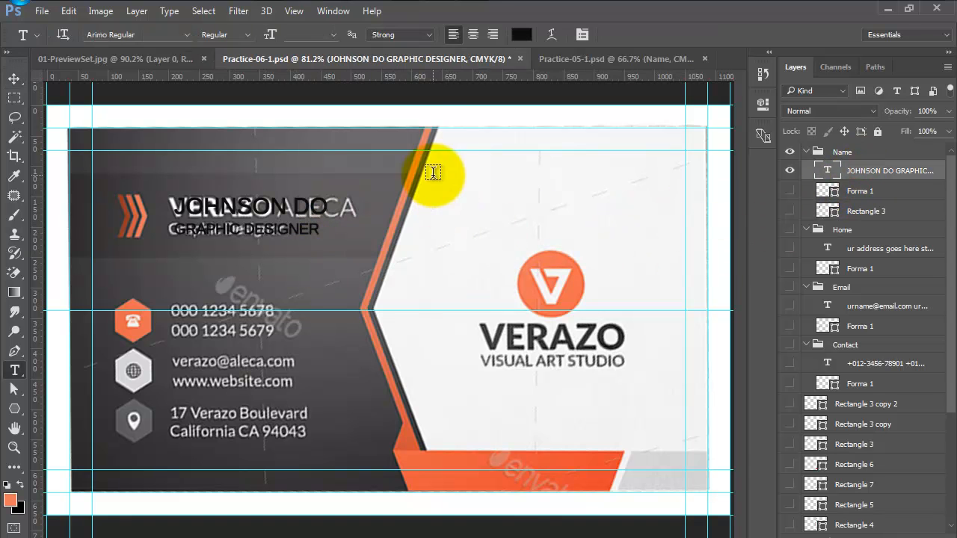
left_click(523, 35)
left_click(467, 184)
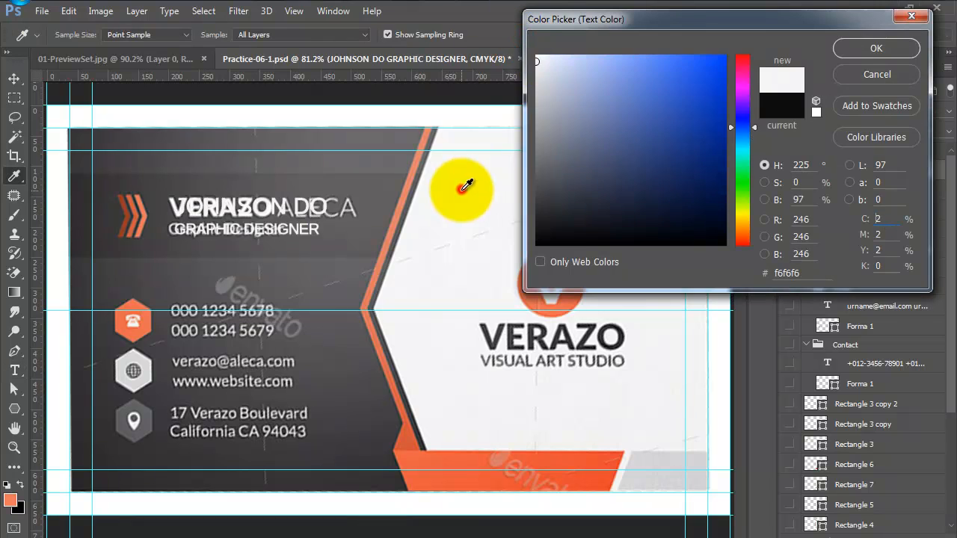
left_click(873, 53)
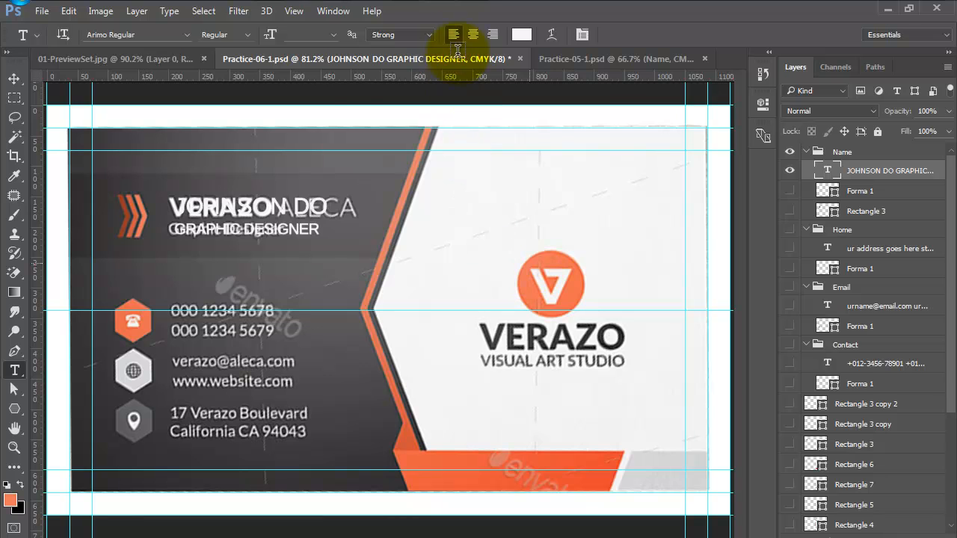
- Open Practice-06.psd from the Business Card folder and copy its Graph Tech IT logo onto the light area of Practice-06-1.psd
mouse_move(445, 9)
left_click(385, 99)
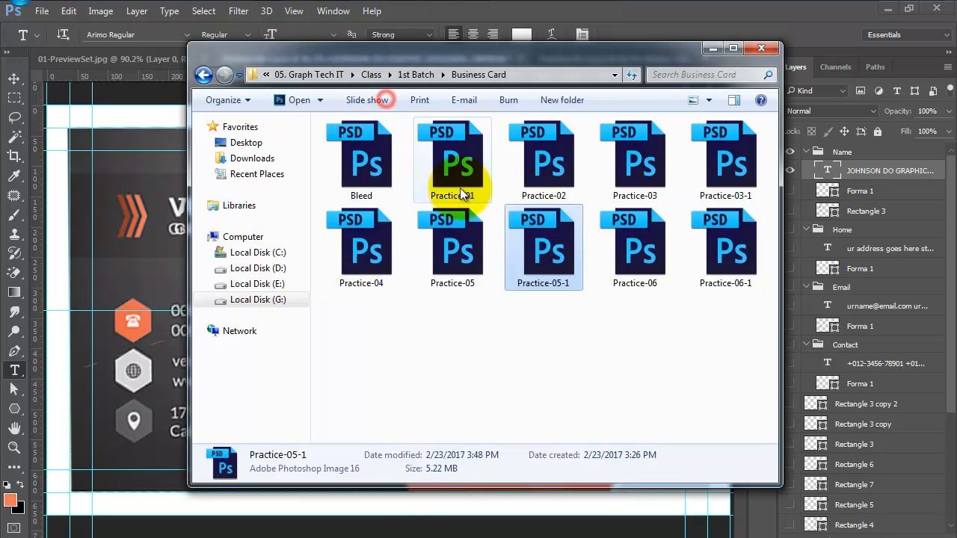
left_click(652, 266)
double_click(656, 284)
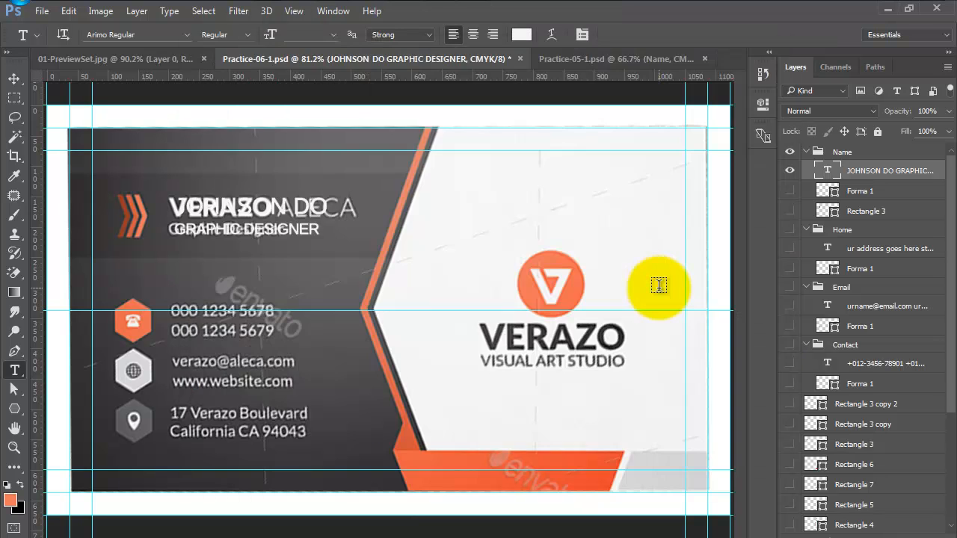
left_click(22, 85)
left_click(509, 295, "ctrl")
left_click_drag(512, 293, 565, 314)
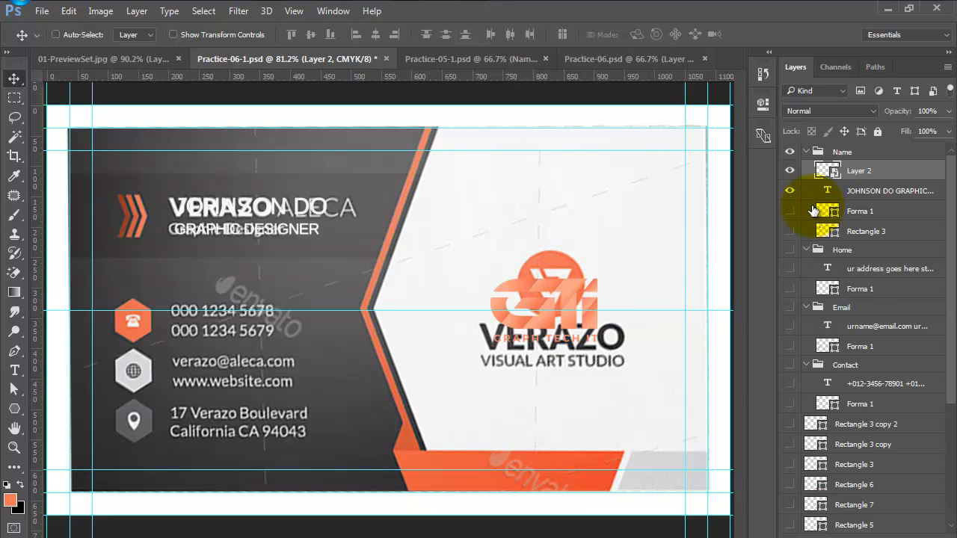
- Hide the preview in Layer 1 and show the rectangle and polygon layers together with the Contact and Email groups
scroll(830, 289, "down", 5)
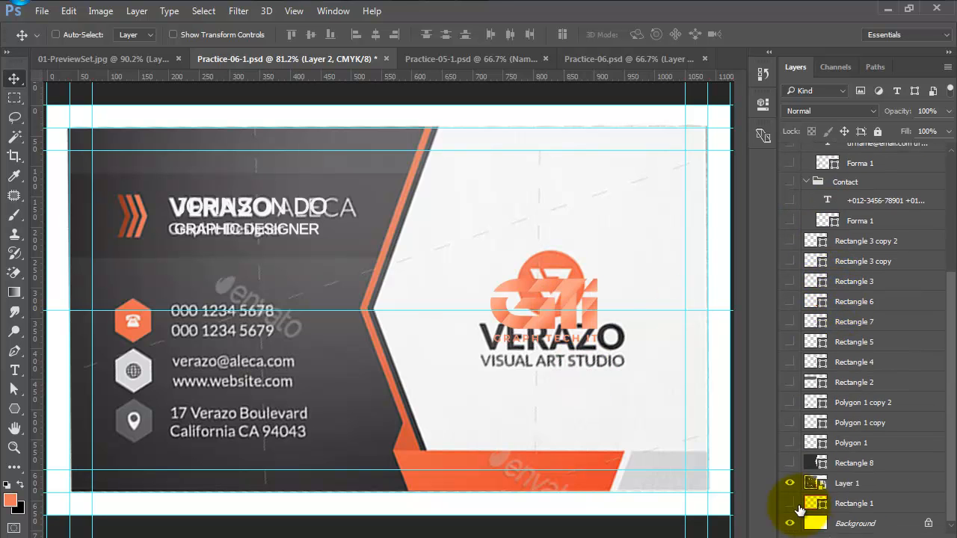
left_click(791, 483)
left_click_drag(790, 471, 785, 147)
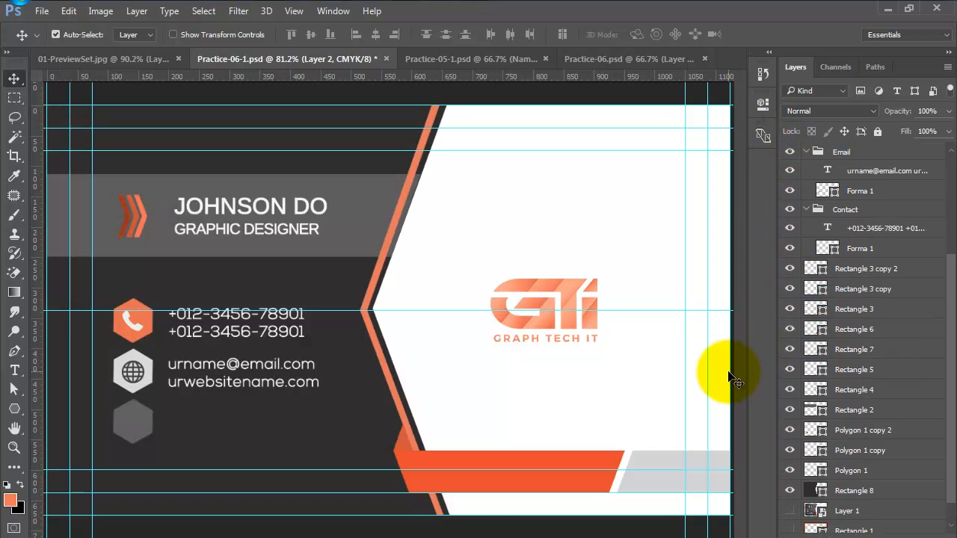
- Show the Home group with its address text and collapse the Name group
scroll(642, 369, "down", 6)
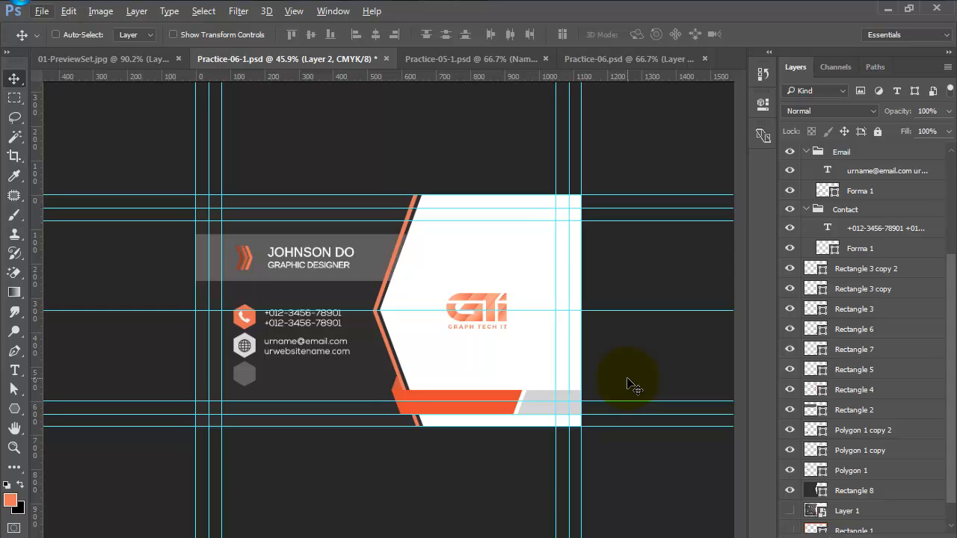
key("ctrl")
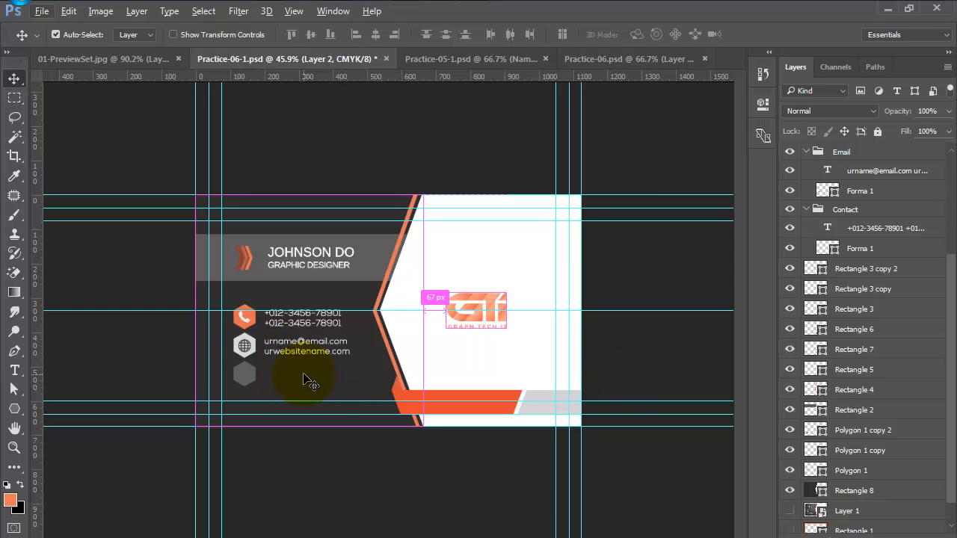
key("ctrl+1")
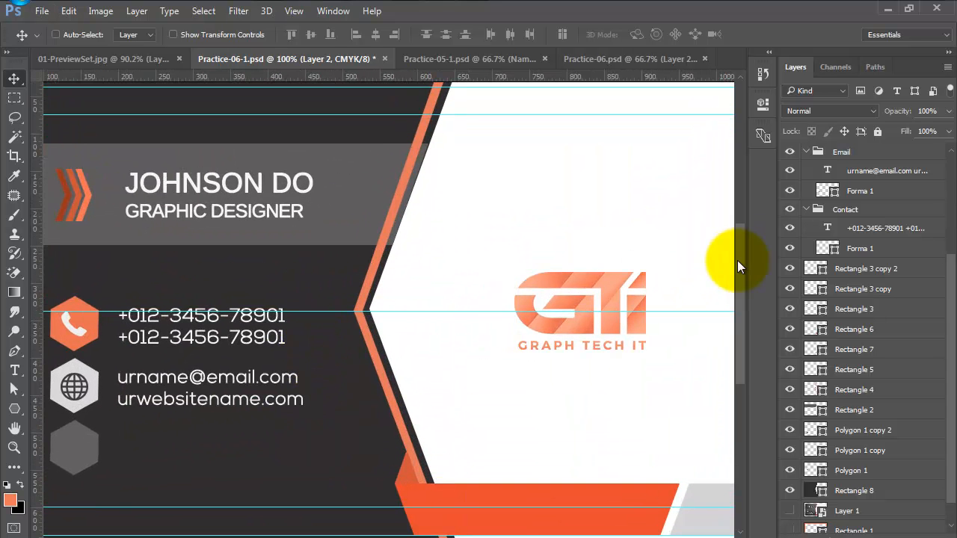
scroll(918, 217, "up", 4)
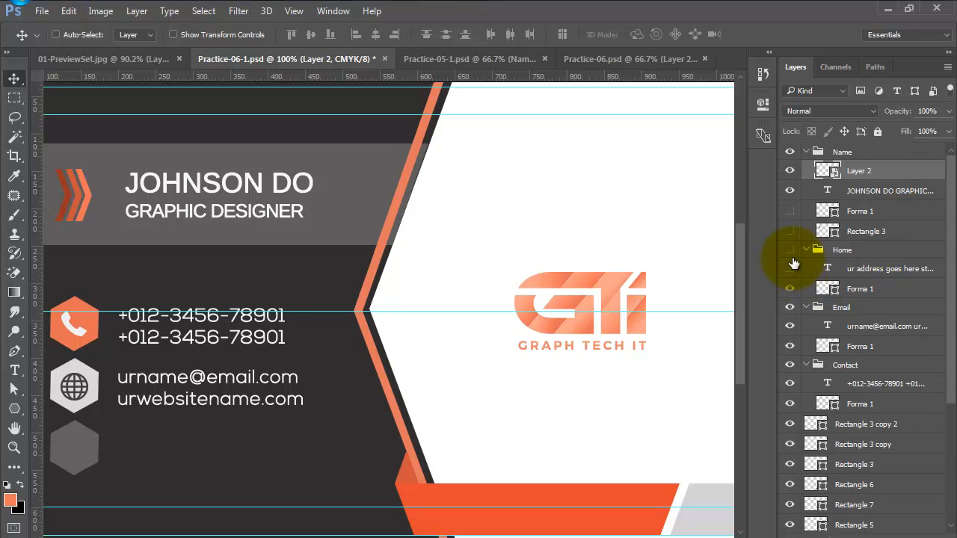
left_click(790, 269)
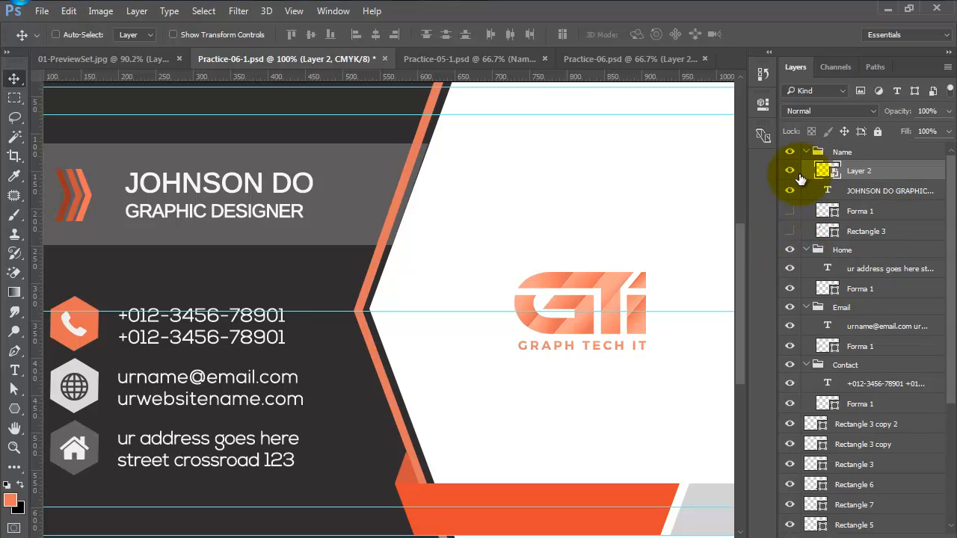
left_click(807, 154)
scroll(820, 220, "down", 4)
scroll(376, 378, "down", 1)
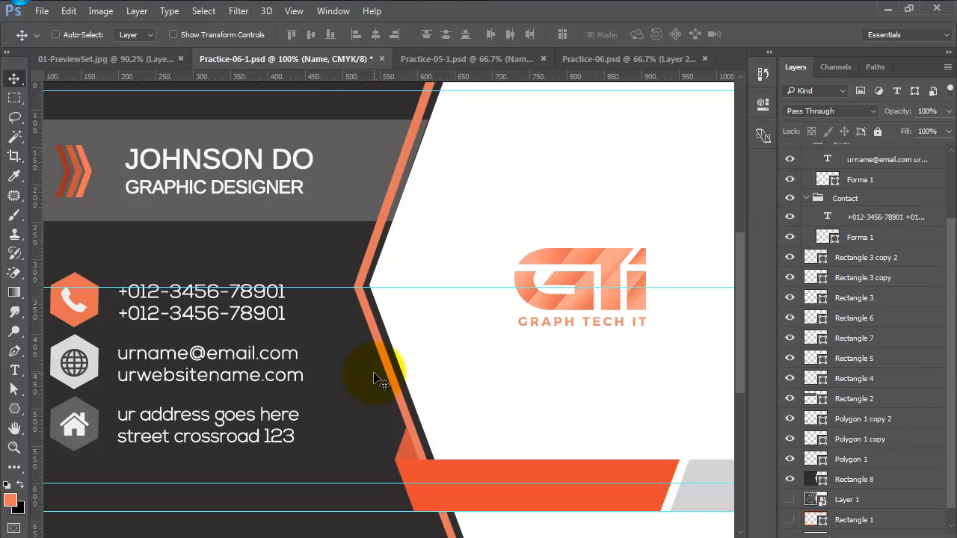
key("ctrl+minus")
key("ctrl+0")
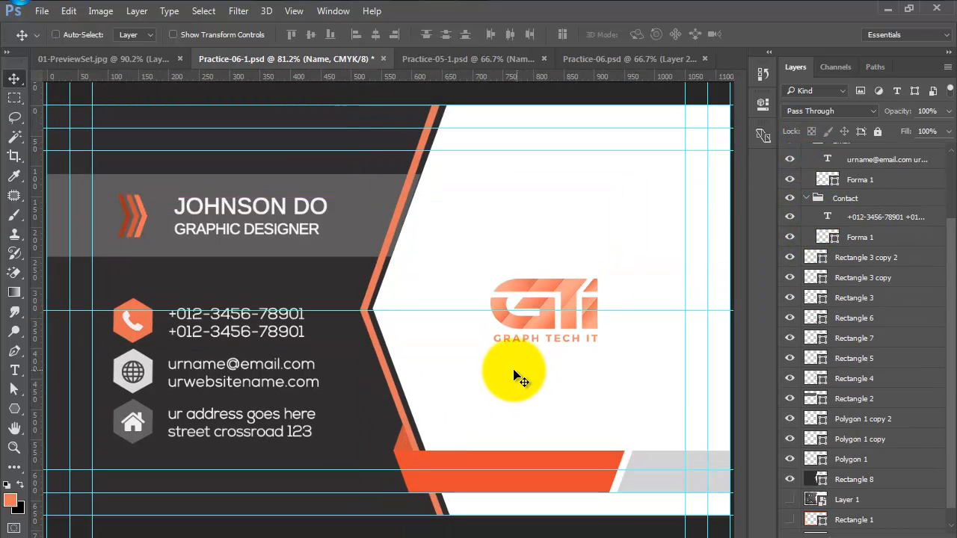
key("ctrl+minus")
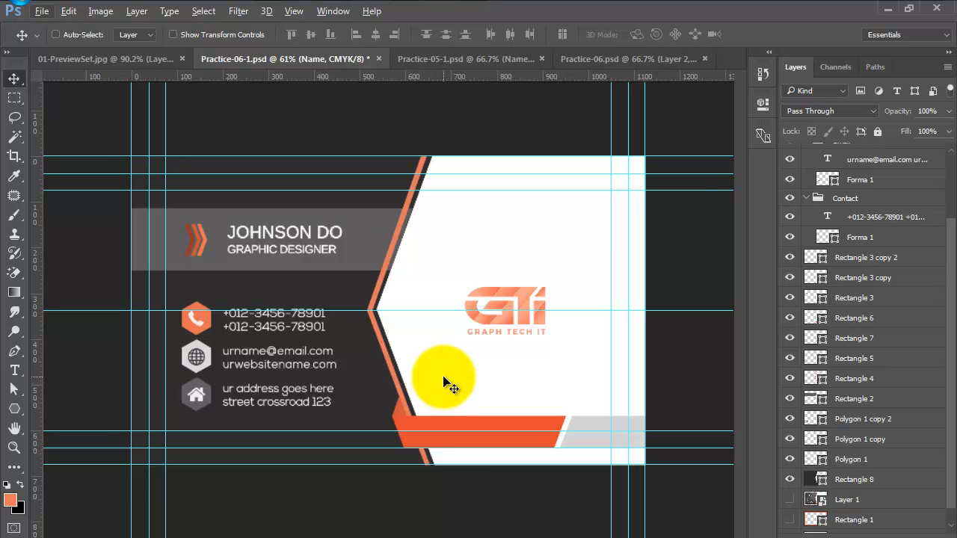
key("ctrl+0")
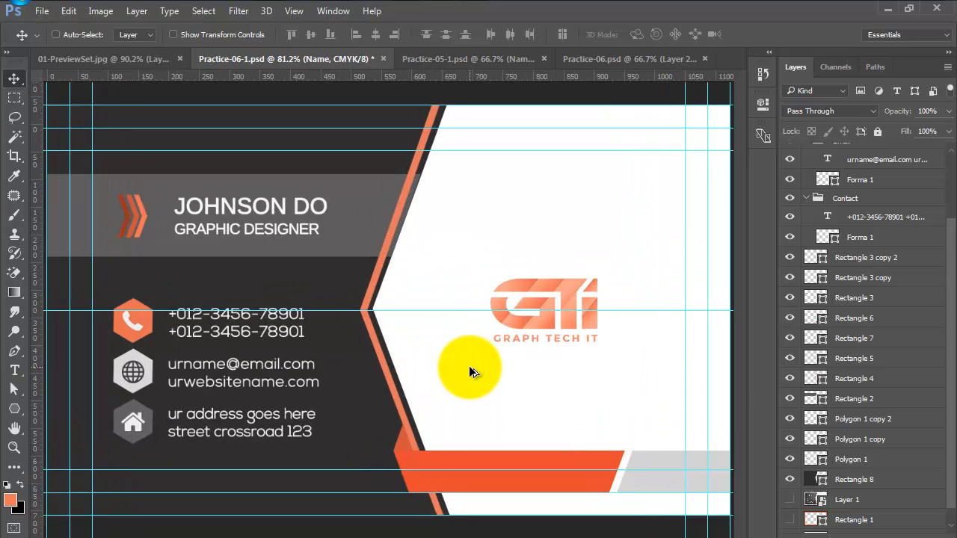